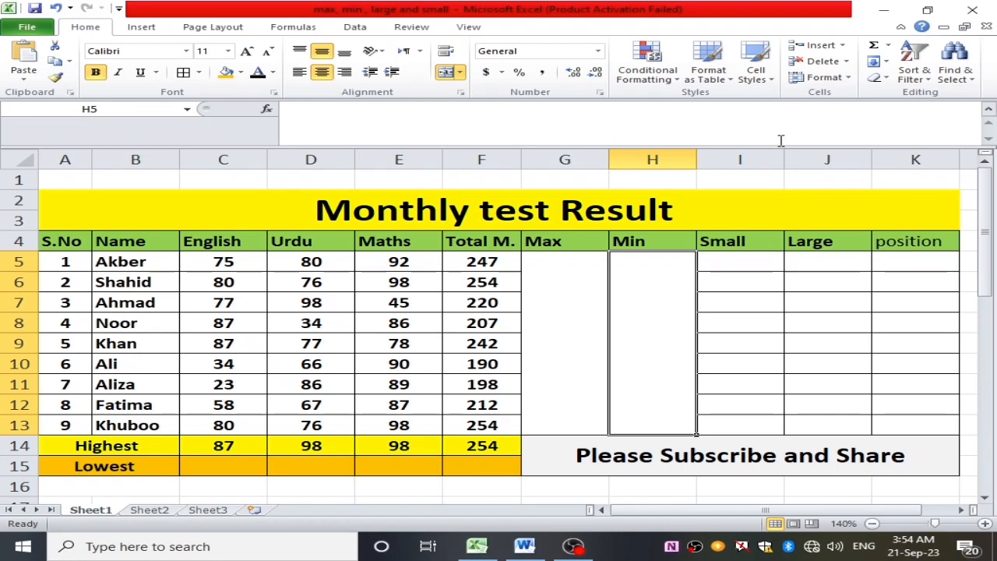
pyautogui.click(558, 243)
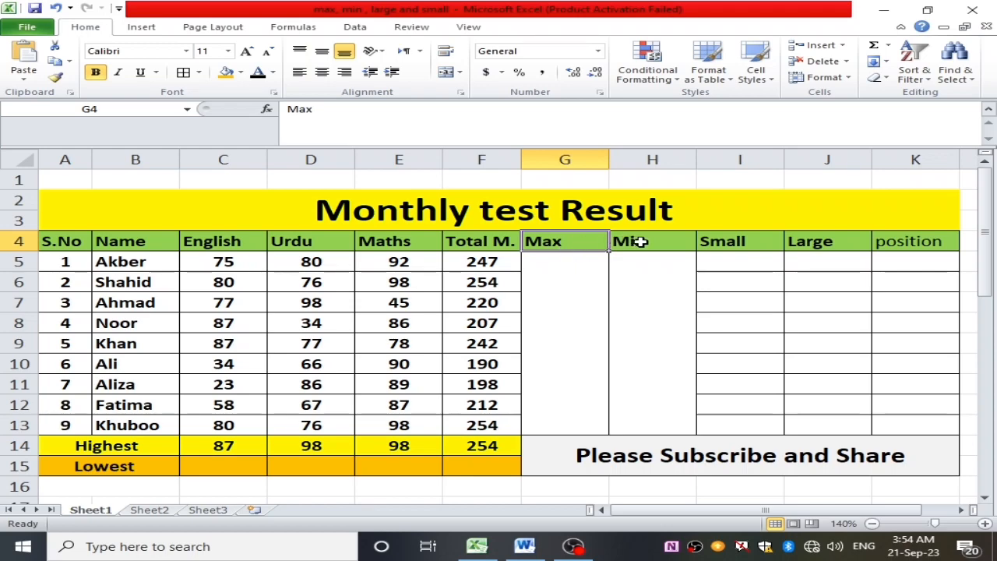
pyautogui.click(640, 243)
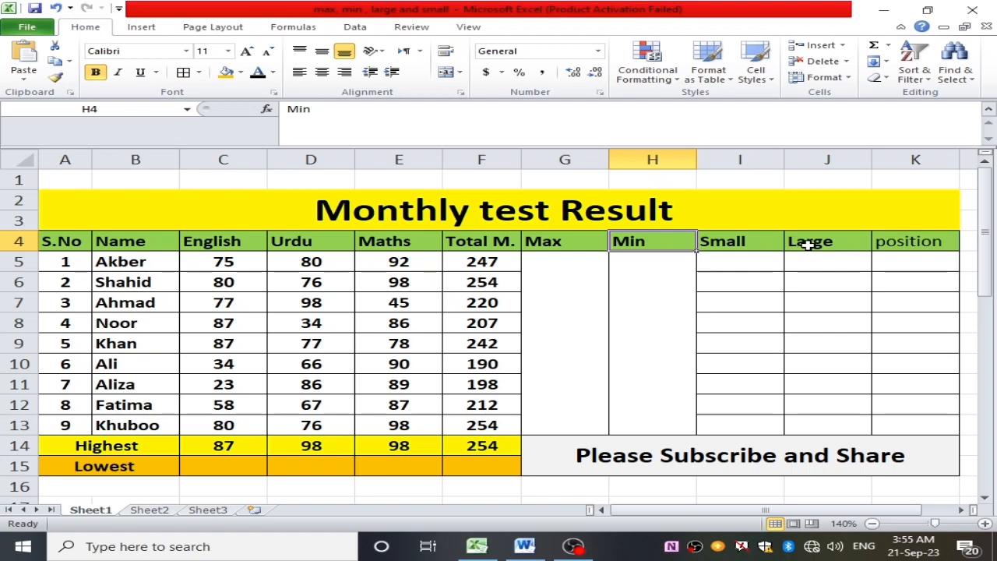
pyautogui.moveTo(827, 244); pyautogui.dragTo(588, 245)
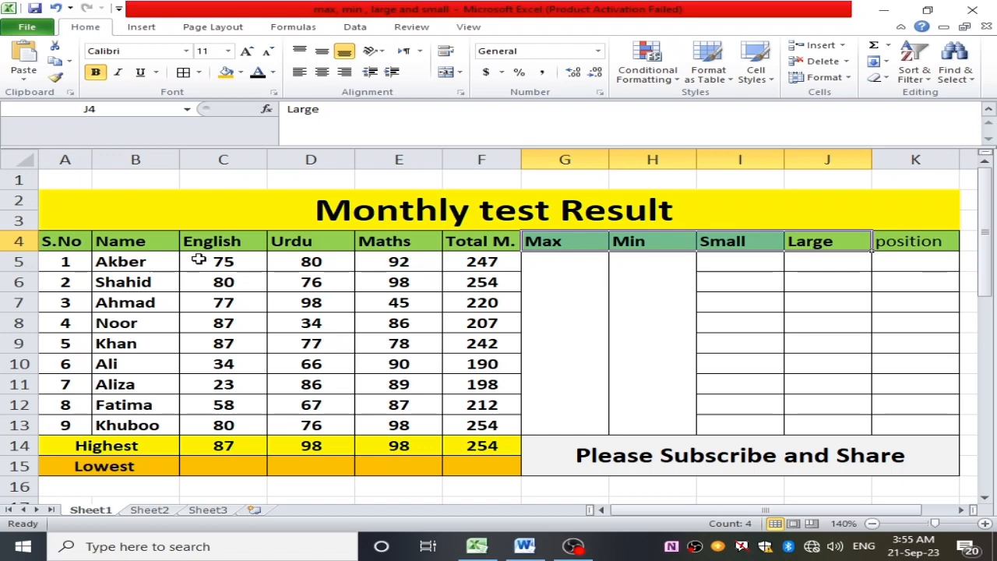
# - Apply All Borders to the merged "Monthly test Result" title cell
pyautogui.click(75, 204)
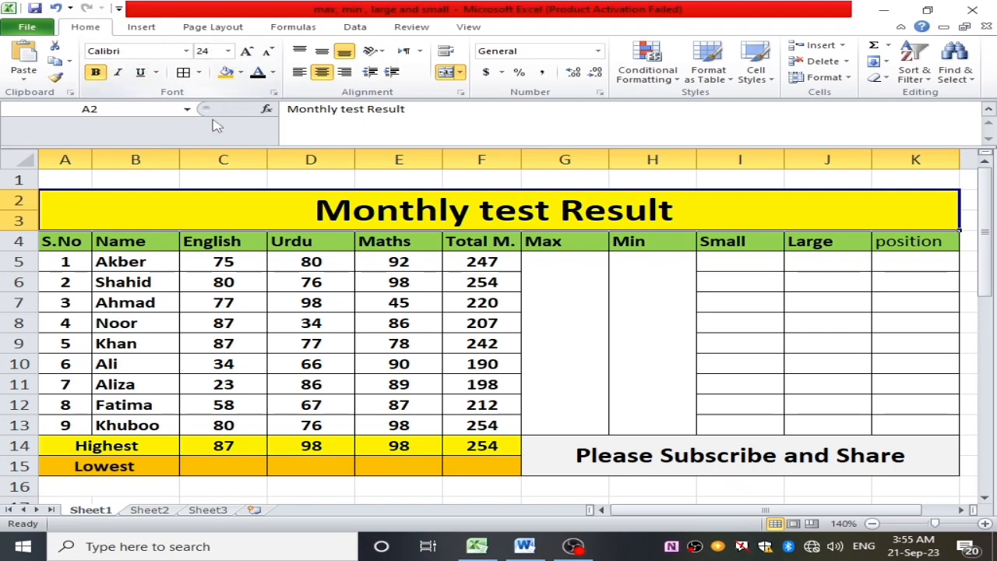
pyautogui.click(200, 72)
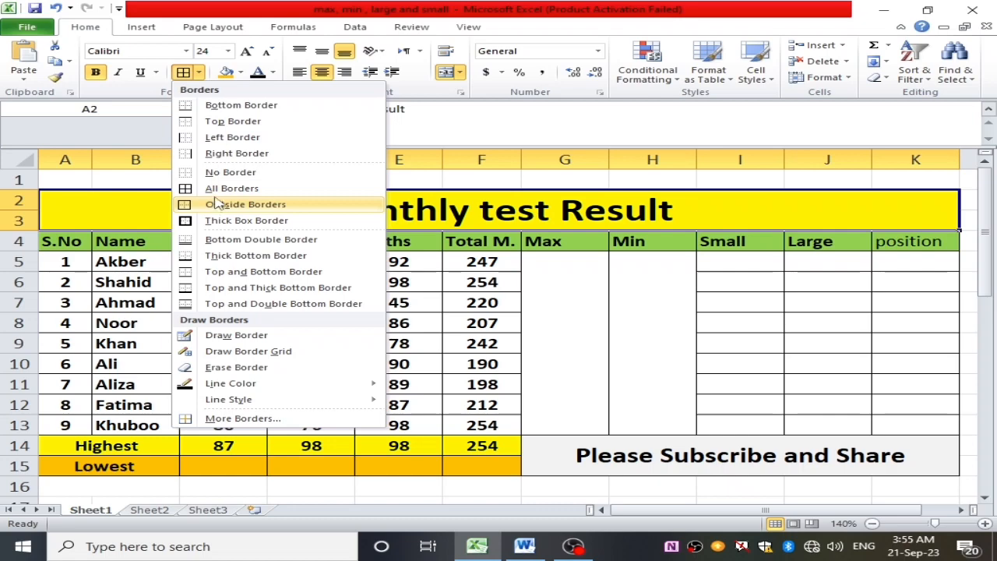
pyautogui.click(218, 196)
# - Examine the result table's layout, from the title and serial numbers through the Name, English, Urdu and Maths columns to the Max and Min cells
pyautogui.click(567, 280)
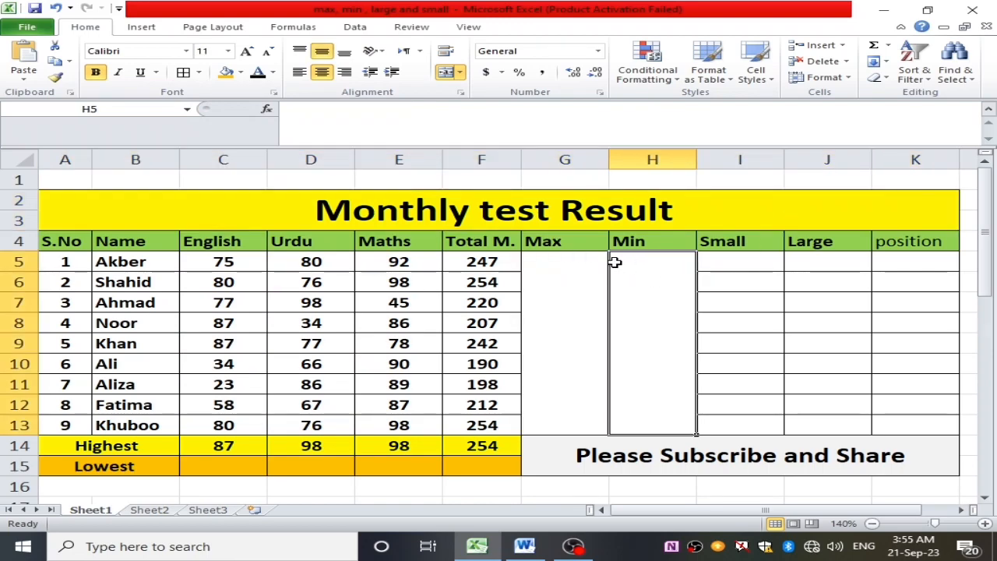
pyautogui.click(655, 254)
pyautogui.moveTo(100, 218); pyautogui.dragTo(208, 292)
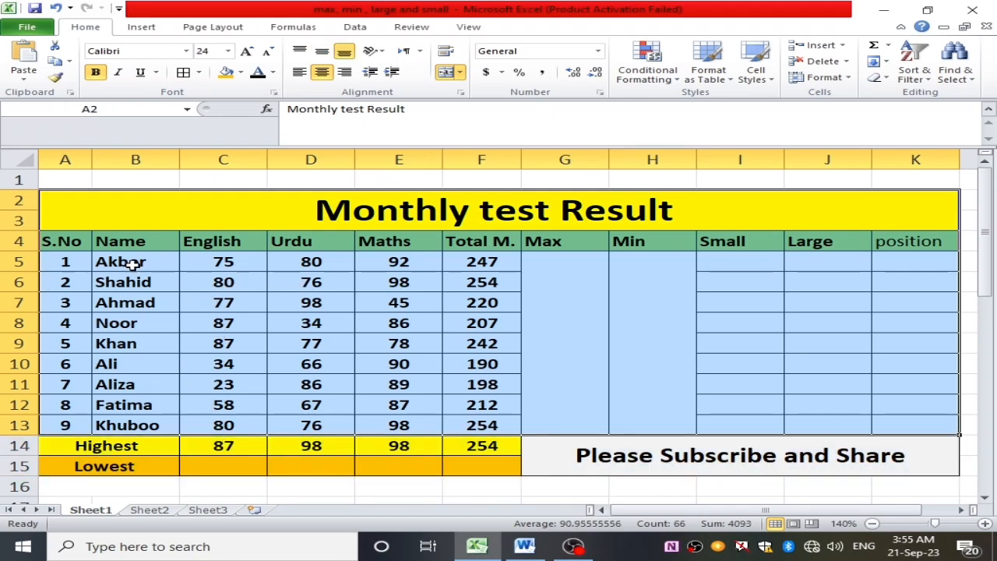
pyautogui.click(553, 303)
pyautogui.moveTo(73, 241); pyautogui.dragTo(105, 291)
pyautogui.click(185, 229)
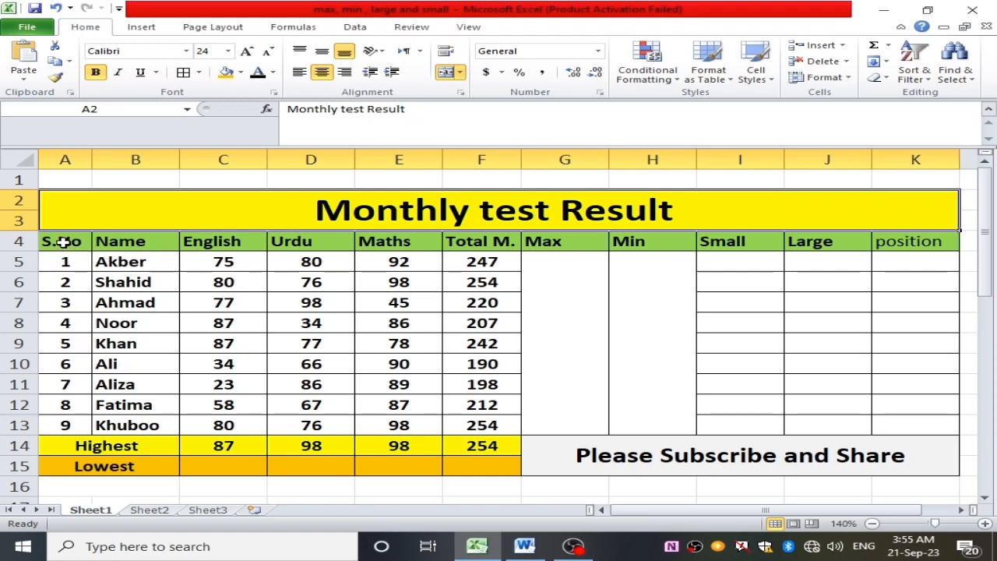
pyautogui.moveTo(60, 241); pyautogui.dragTo(56, 424)
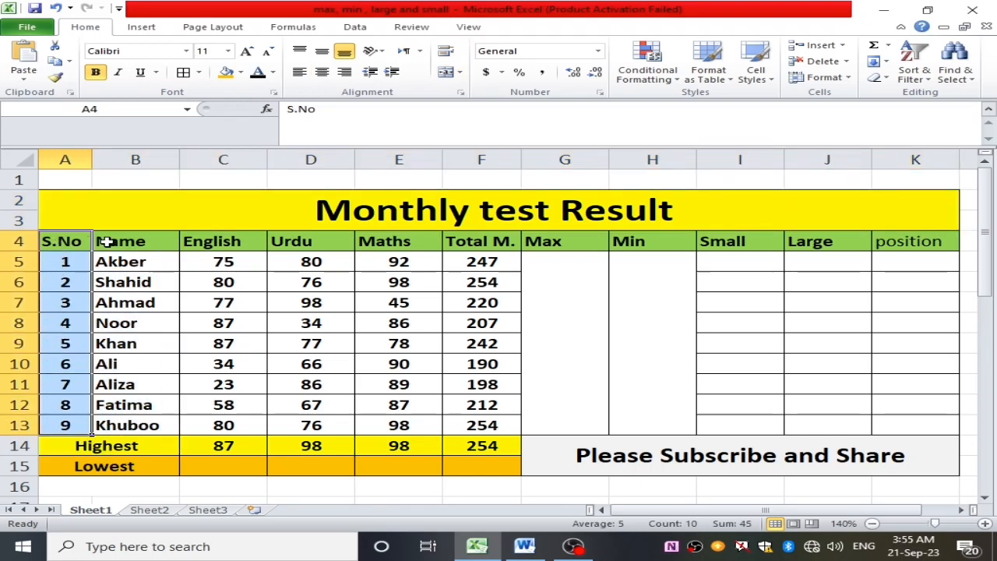
pyautogui.moveTo(108, 242); pyautogui.dragTo(144, 420)
pyautogui.moveTo(115, 265); pyautogui.dragTo(131, 344)
pyautogui.moveTo(211, 238); pyautogui.dragTo(226, 425)
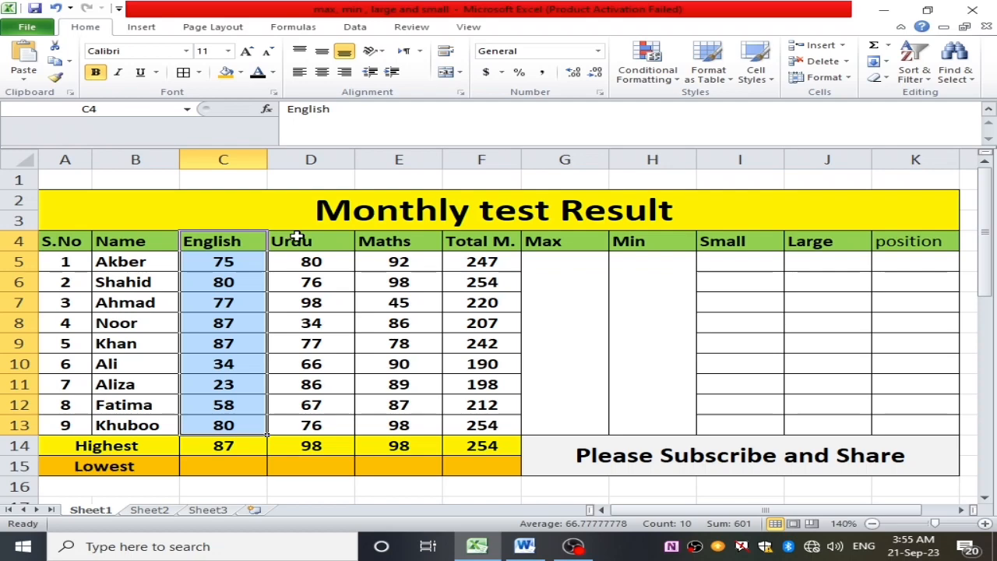
pyautogui.moveTo(296, 237); pyautogui.dragTo(312, 384)
pyautogui.moveTo(389, 241); pyautogui.dragTo(405, 424)
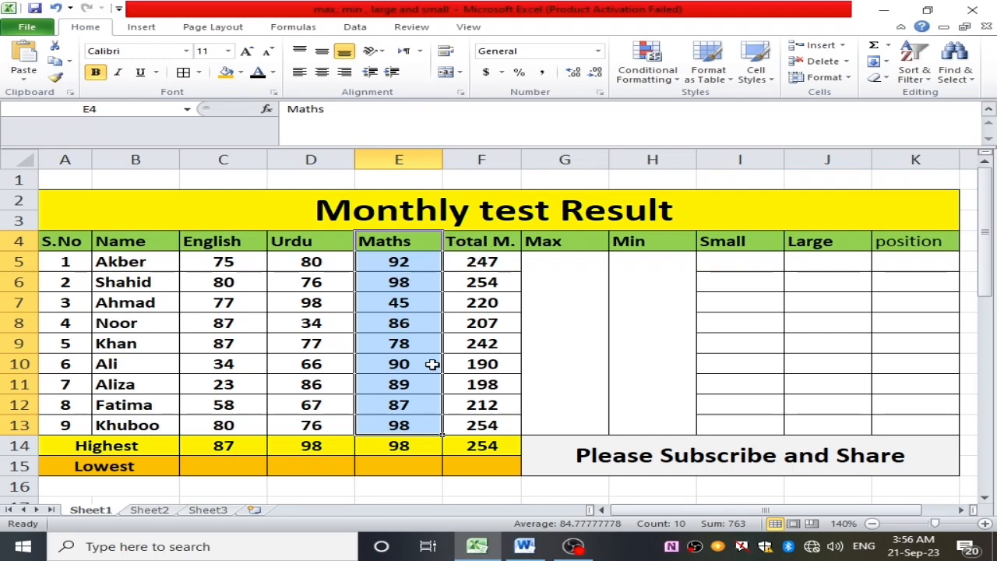
pyautogui.click(565, 293)
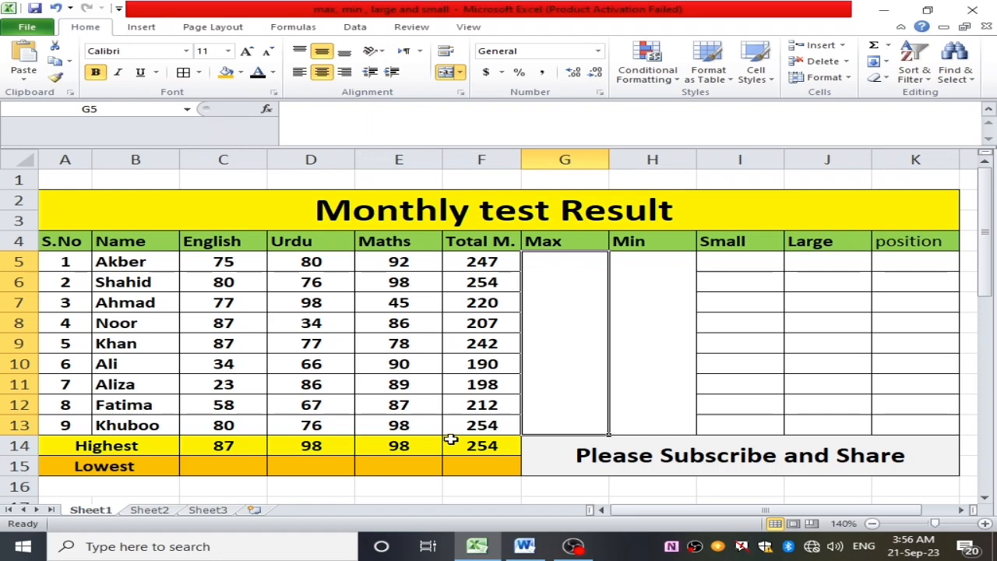
# - Clear the existing formulas from the Highest row, cells C14 to F14
pyautogui.moveTo(483, 447); pyautogui.dragTo(219, 449)
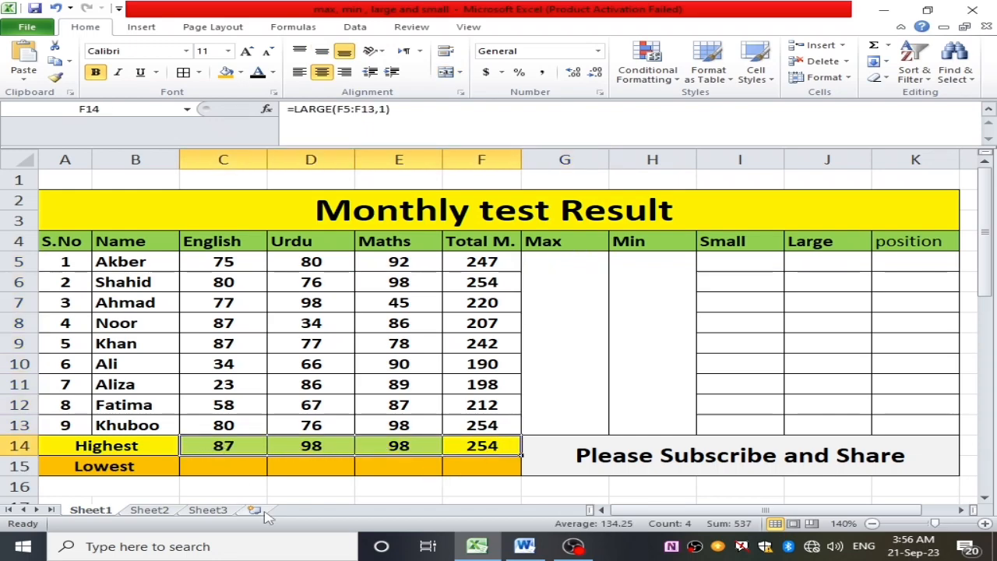
pyautogui.press('Delete')
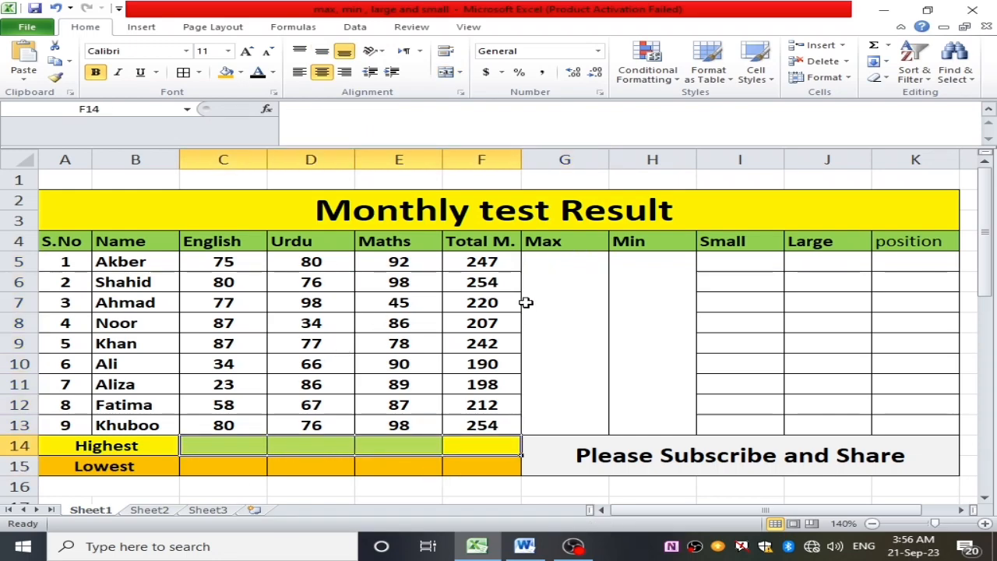
pyautogui.click(557, 330)
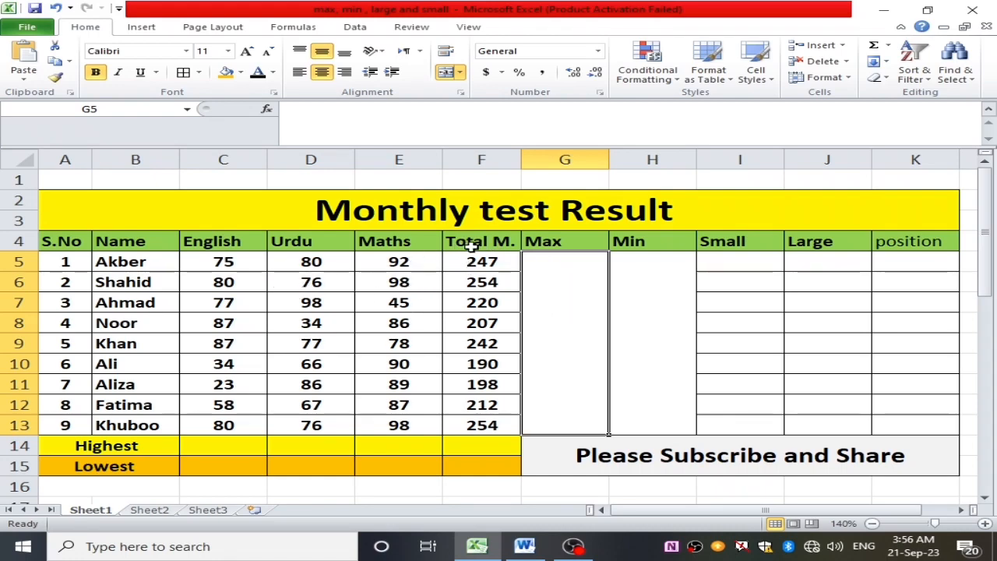
# - Clear the existing totals from the Total M. column, cells F5 to F13
pyautogui.moveTo(471, 245); pyautogui.dragTo(482, 425)
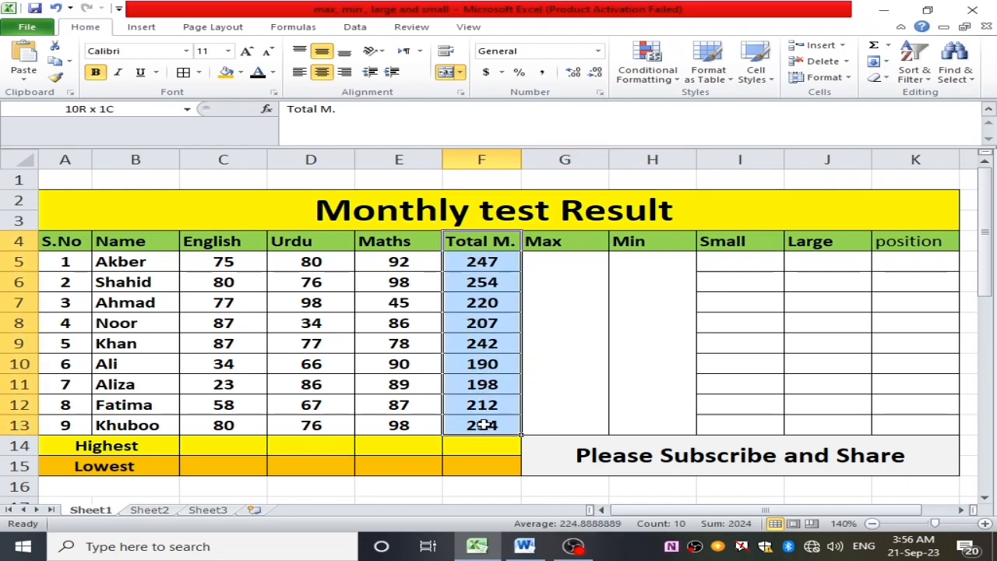
pyautogui.click(476, 266)
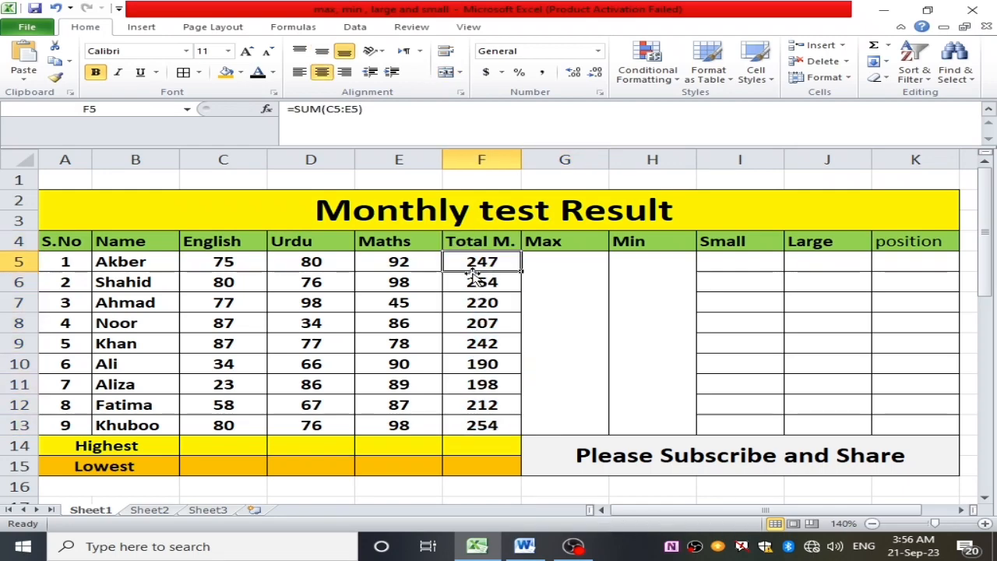
pyautogui.moveTo(470, 263); pyautogui.dragTo(467, 425)
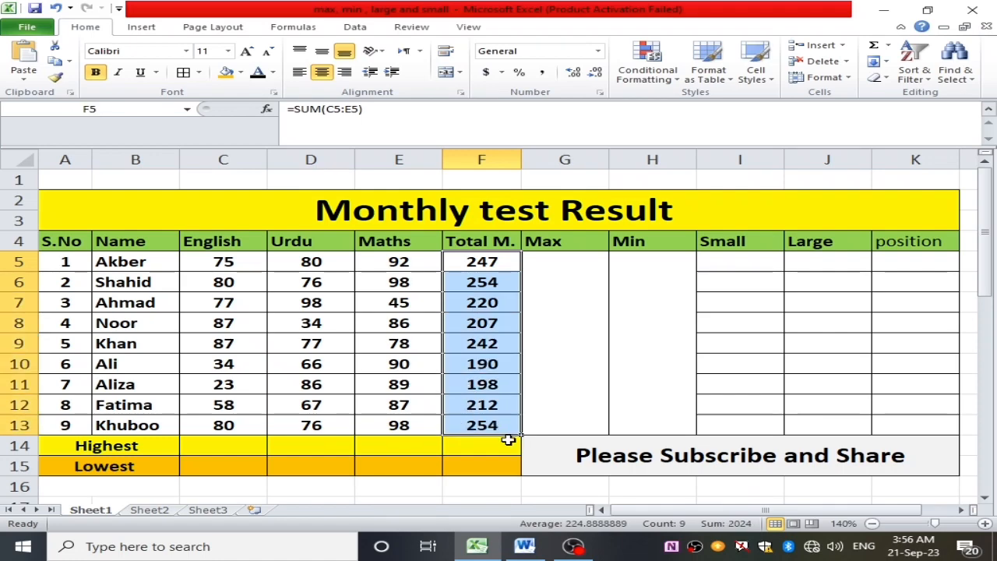
pyautogui.press('Delete')
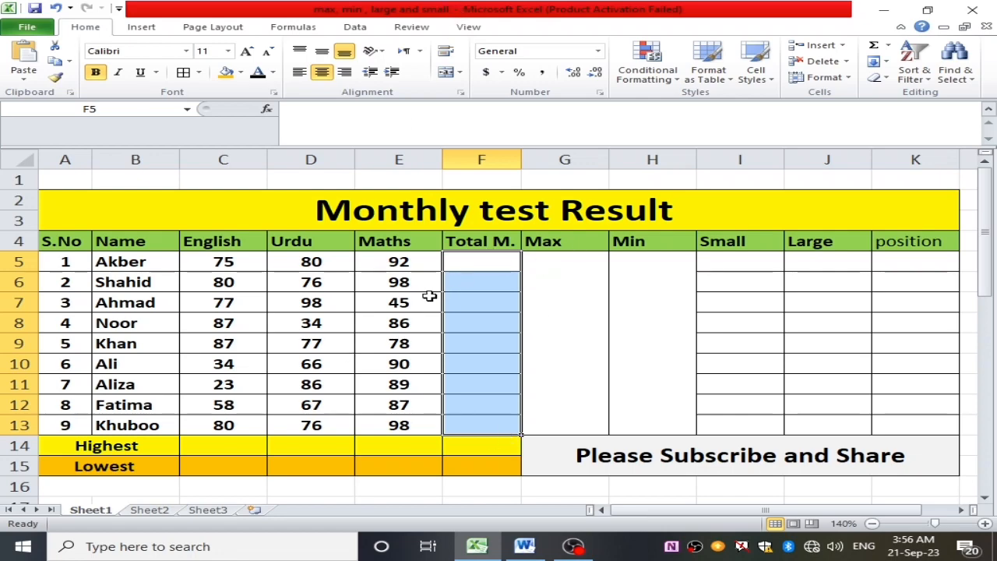
# - Total the first student's English, Urdu and Maths marks in F5 with a SUM formula over C5:E5
pyautogui.moveTo(427, 298); pyautogui.dragTo(440, 282)
pyautogui.click(473, 262)
pyautogui.doubleClick(478, 262)
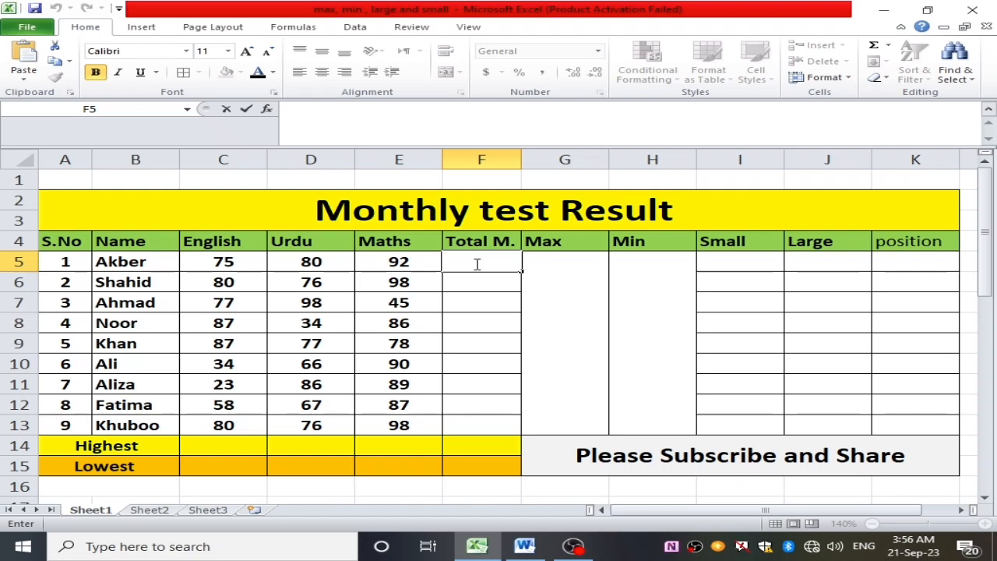
pyautogui.write('=')
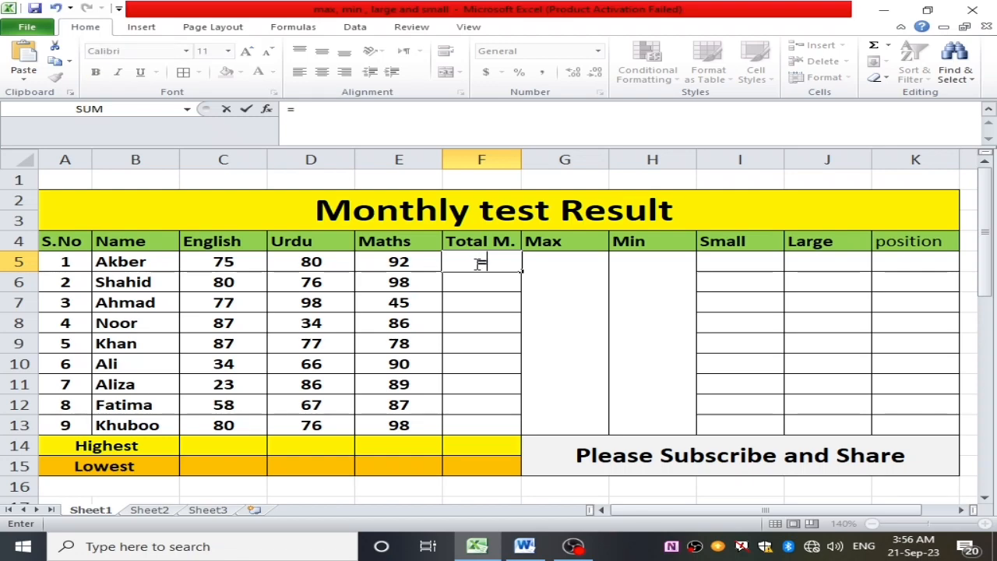
pyautogui.write('sum(')
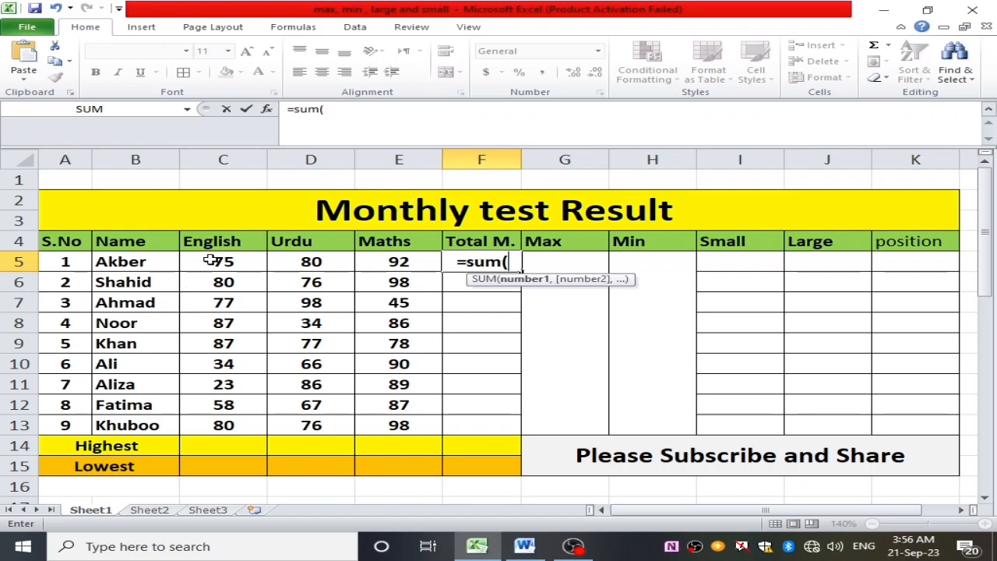
pyautogui.moveTo(212, 263); pyautogui.dragTo(387, 266)
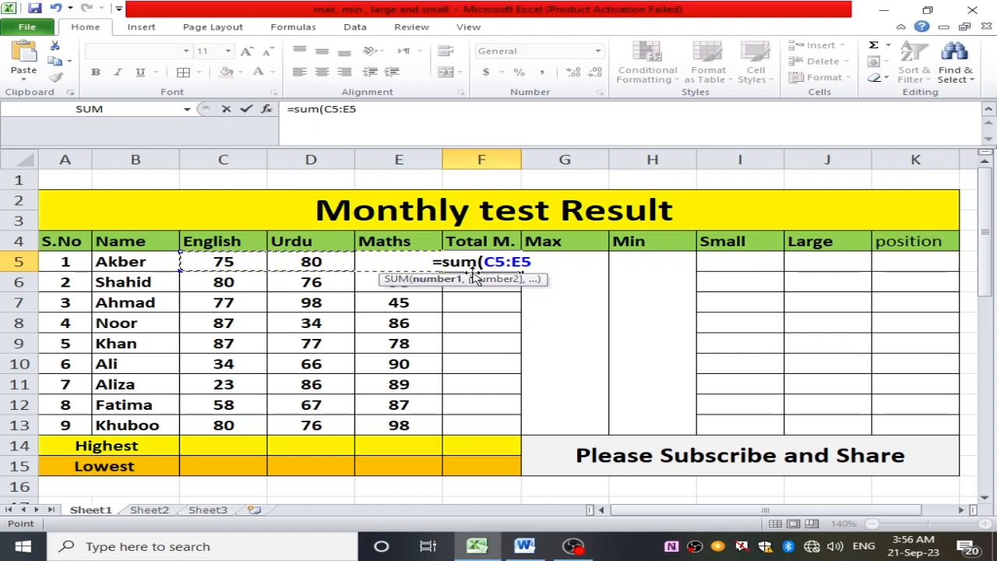
pyautogui.press('Return')
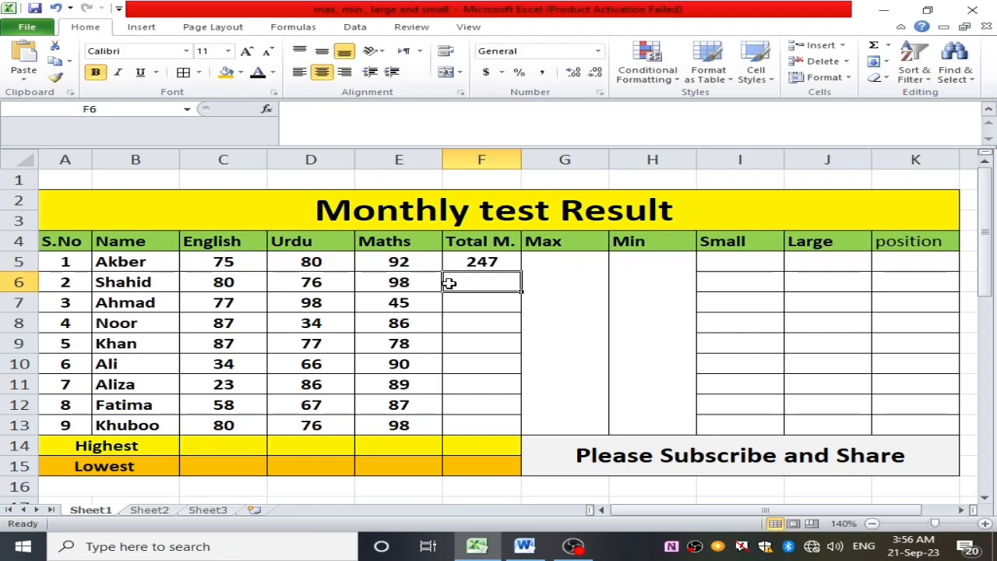
# - Fill the total formula from F5 down to F13 for all the students and check the copied totals
pyautogui.click(212, 263)
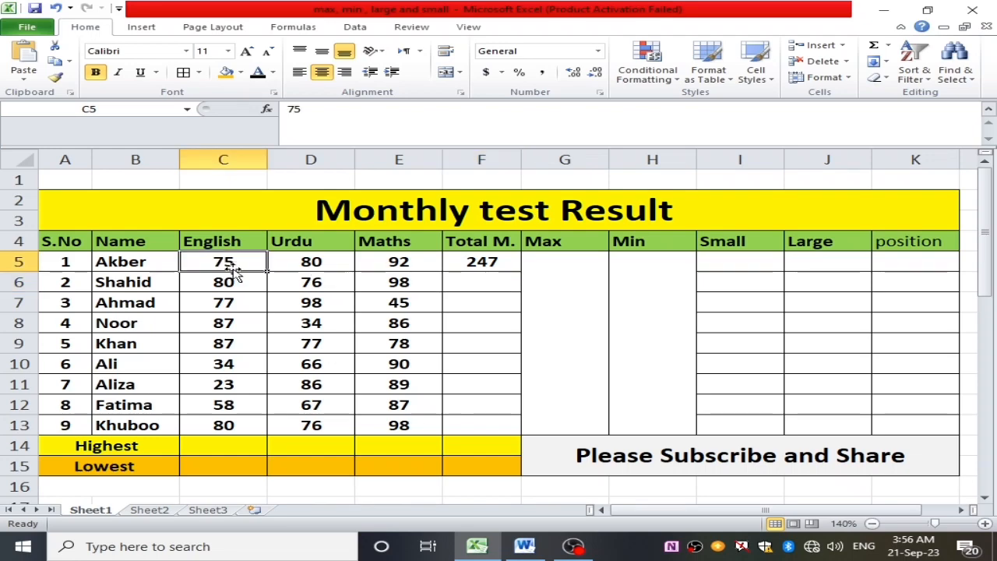
pyautogui.click(310, 265)
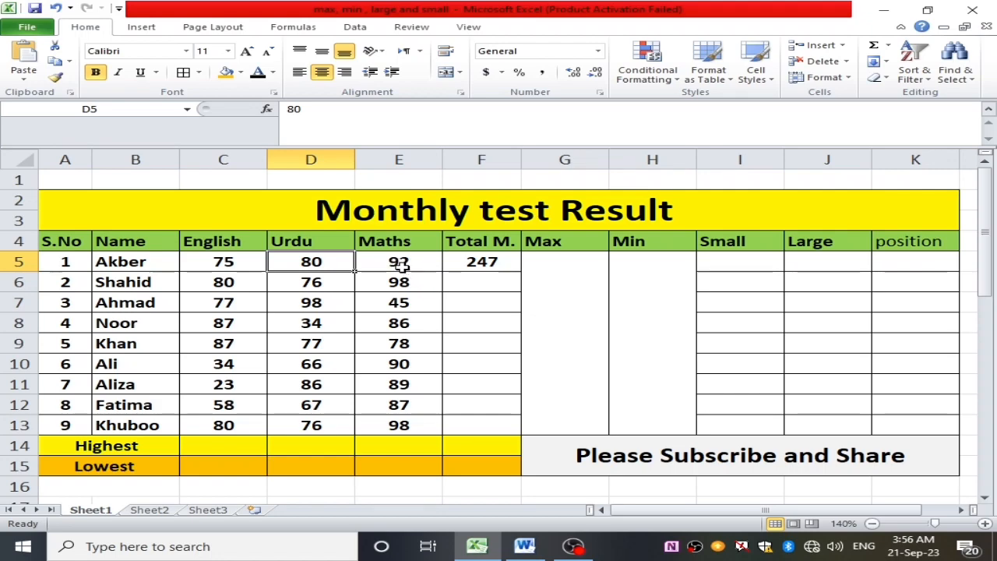
pyautogui.click(400, 267)
pyautogui.click(479, 263)
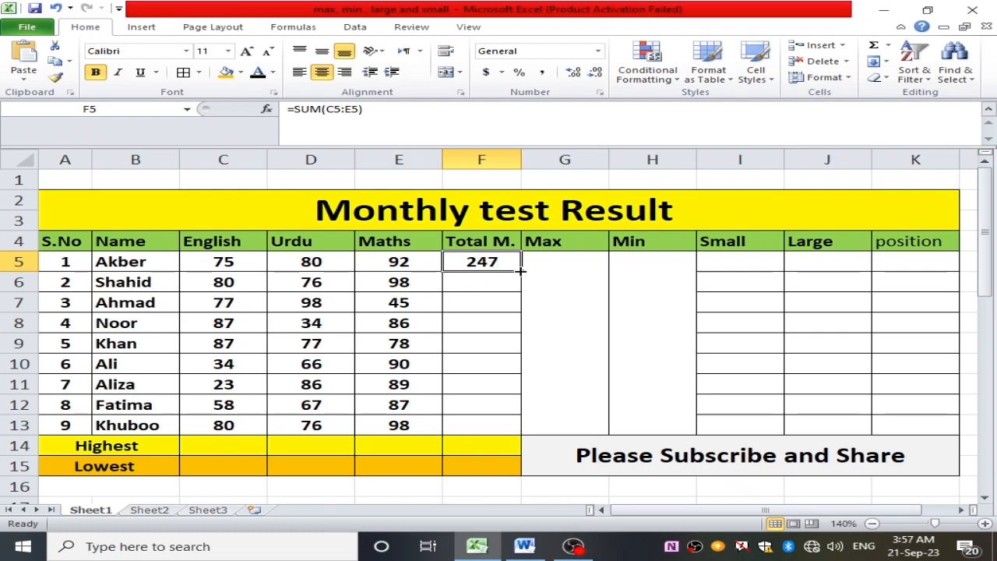
pyautogui.moveTo(520, 270); pyautogui.dragTo(496, 430)
pyautogui.click(507, 300)
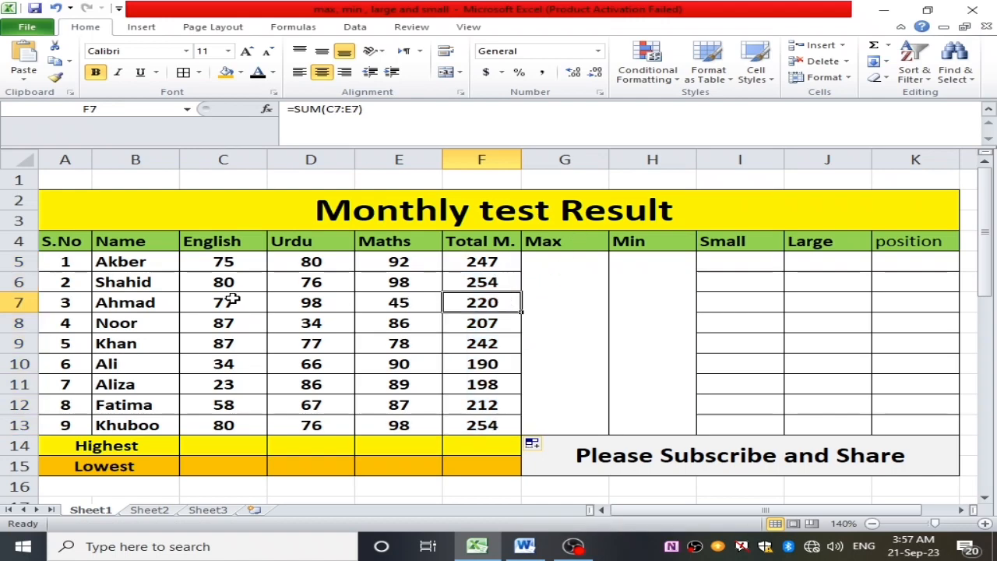
pyautogui.moveTo(485, 262); pyautogui.dragTo(468, 421)
pyautogui.click(484, 261)
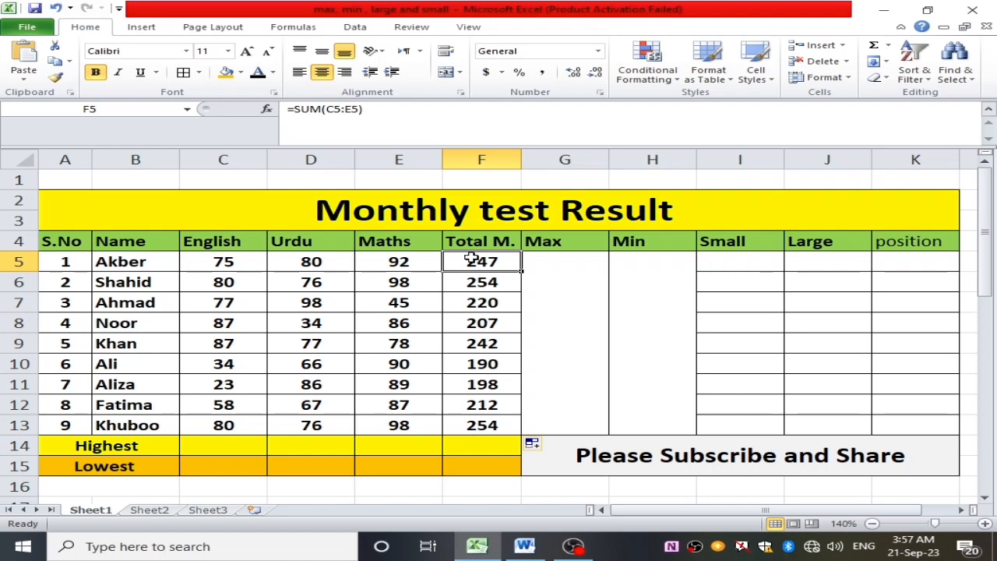
pyautogui.moveTo(470, 262); pyautogui.dragTo(466, 420)
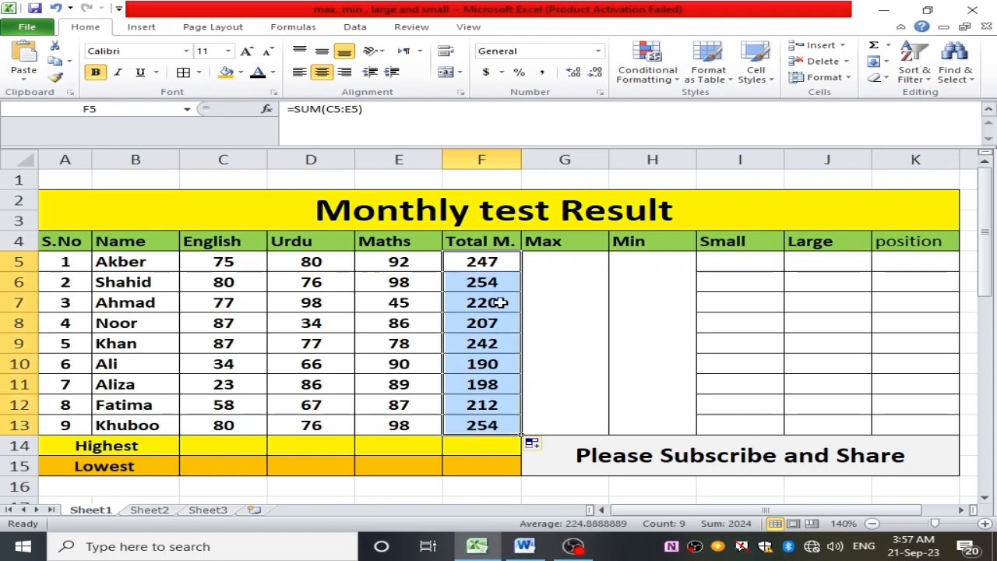
# - Find the highest of the students' totals in the merged Max cell G5 with a MAX formula over F5:F13
pyautogui.click(554, 311)
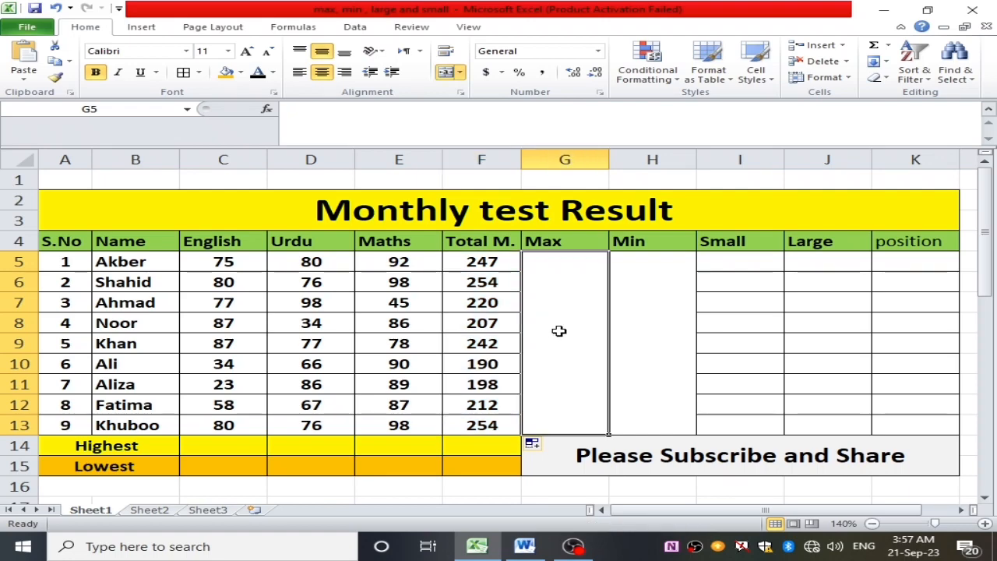
pyautogui.doubleClick(555, 317)
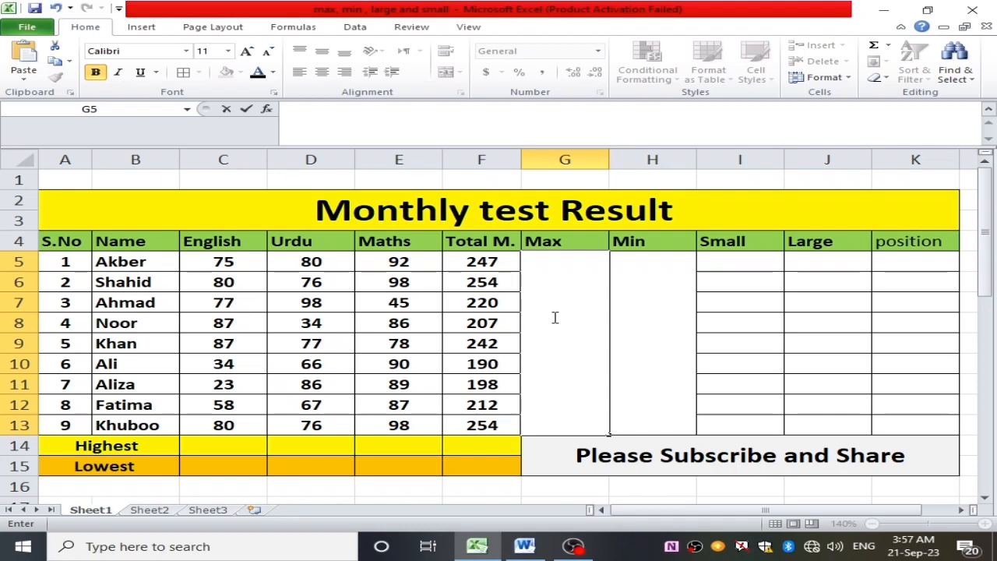
pyautogui.write('+')
pyautogui.press('BackSpace')
pyautogui.write('=')
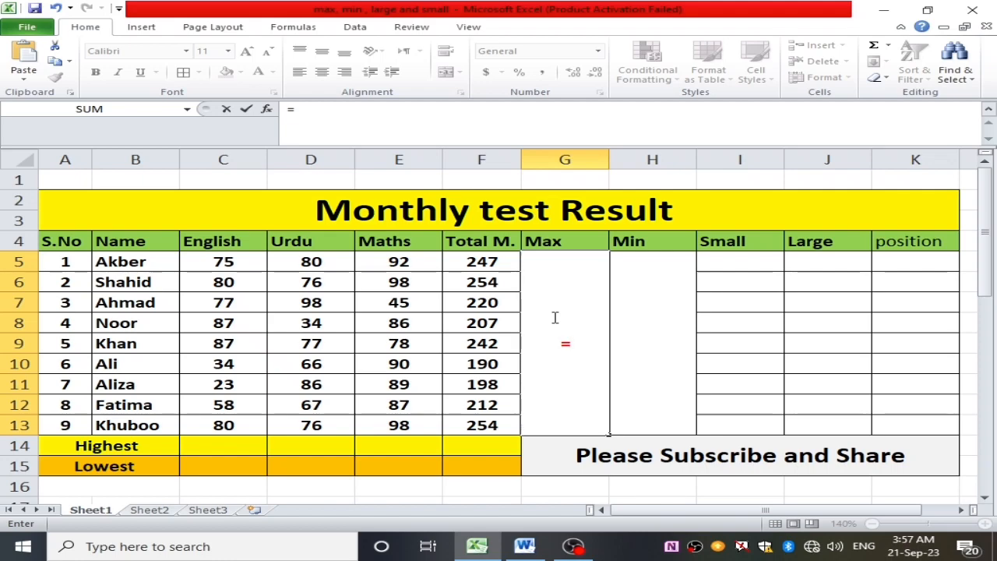
pyautogui.write('(')
pyautogui.press('BackSpace')
pyautogui.write('ma')
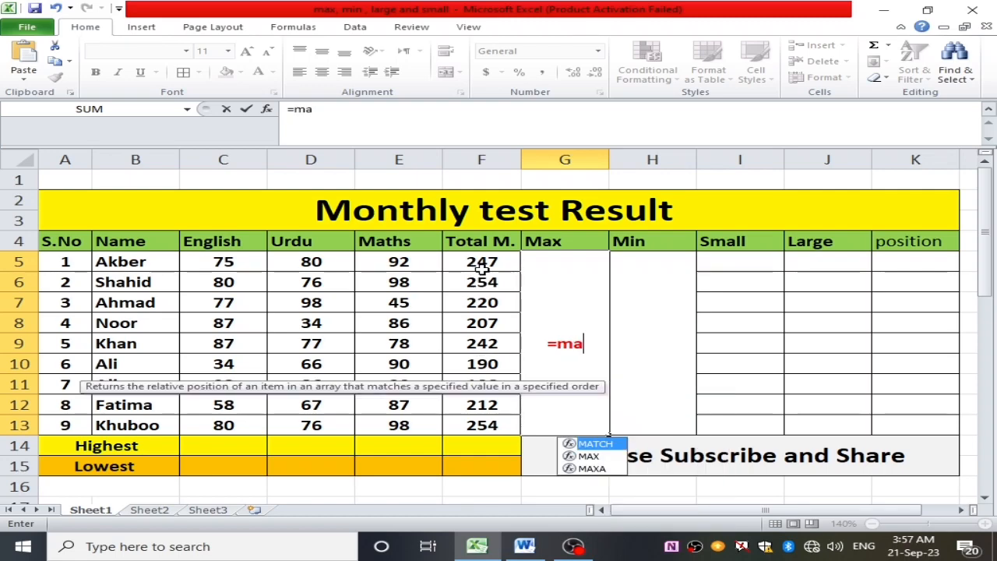
pyautogui.write('x')
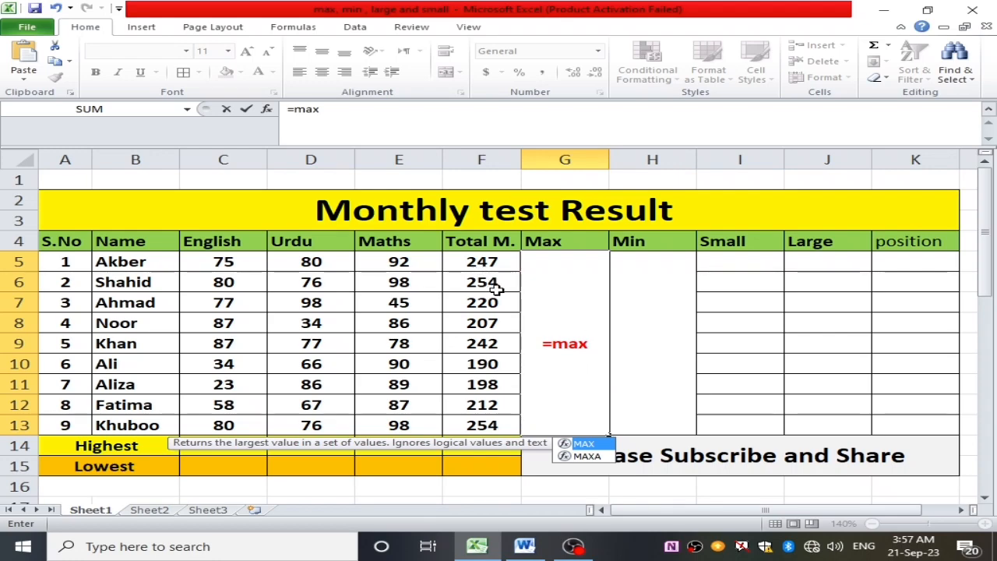
pyautogui.write('(')
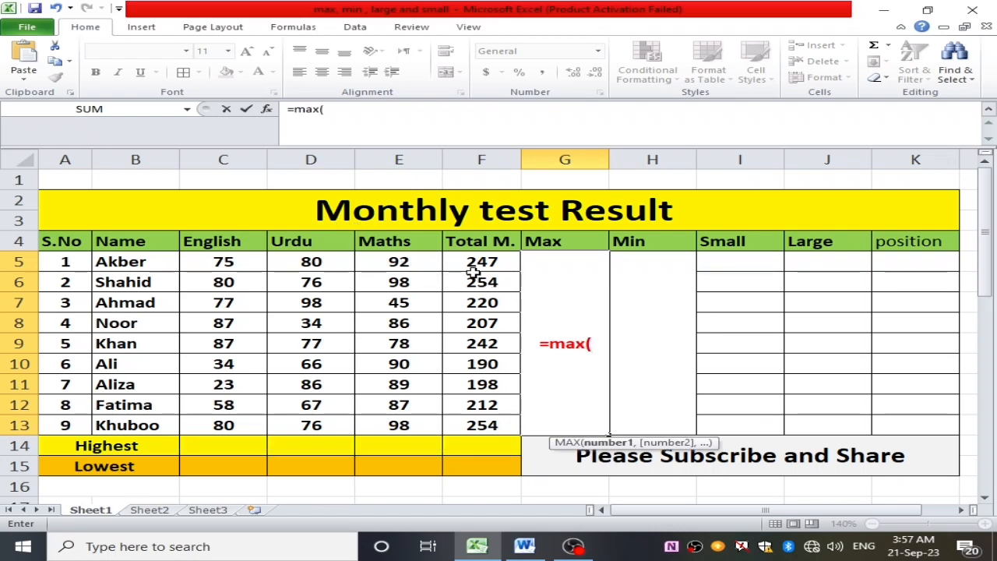
pyautogui.moveTo(480, 261); pyautogui.dragTo(474, 423)
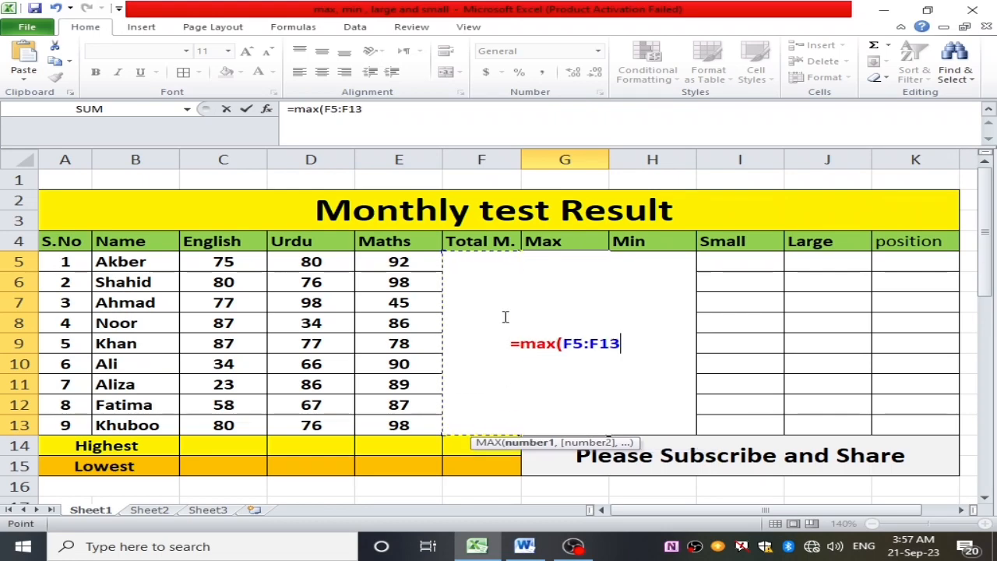
pyautogui.press('Return')
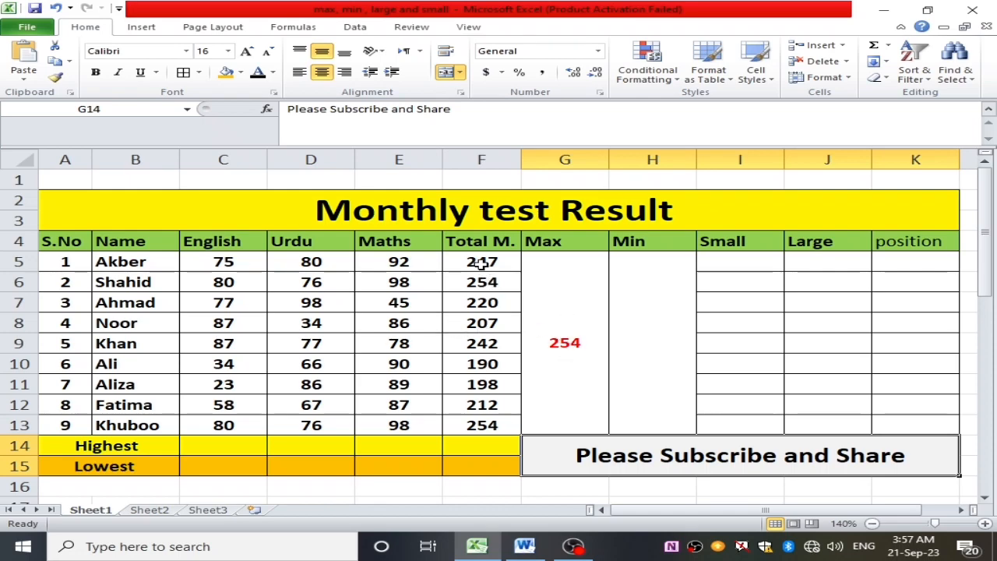
# - Check the totals in F5:F13 and clear the MAX formula from the merged Max cell G5
pyautogui.moveTo(481, 263); pyautogui.dragTo(503, 421)
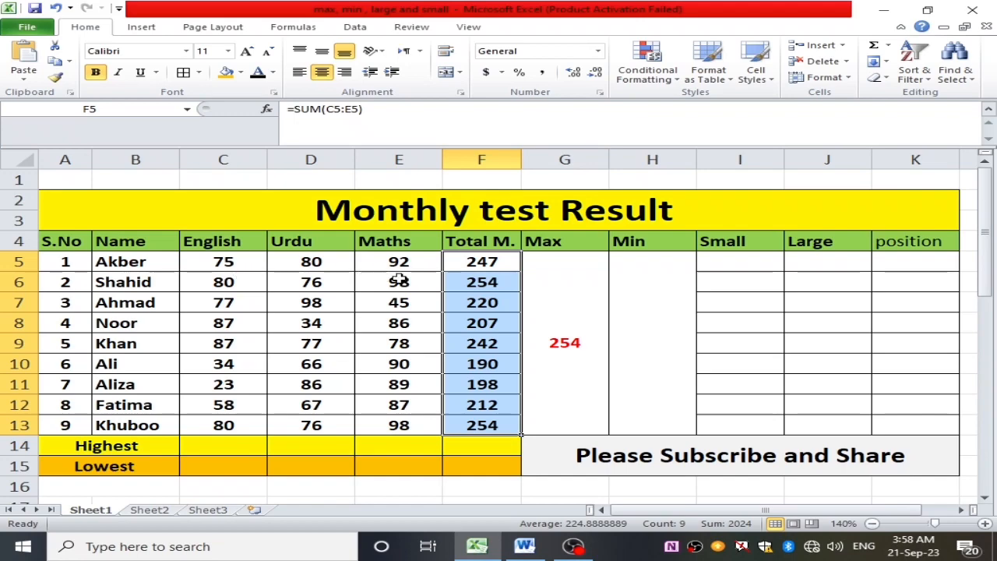
pyautogui.doubleClick(566, 342)
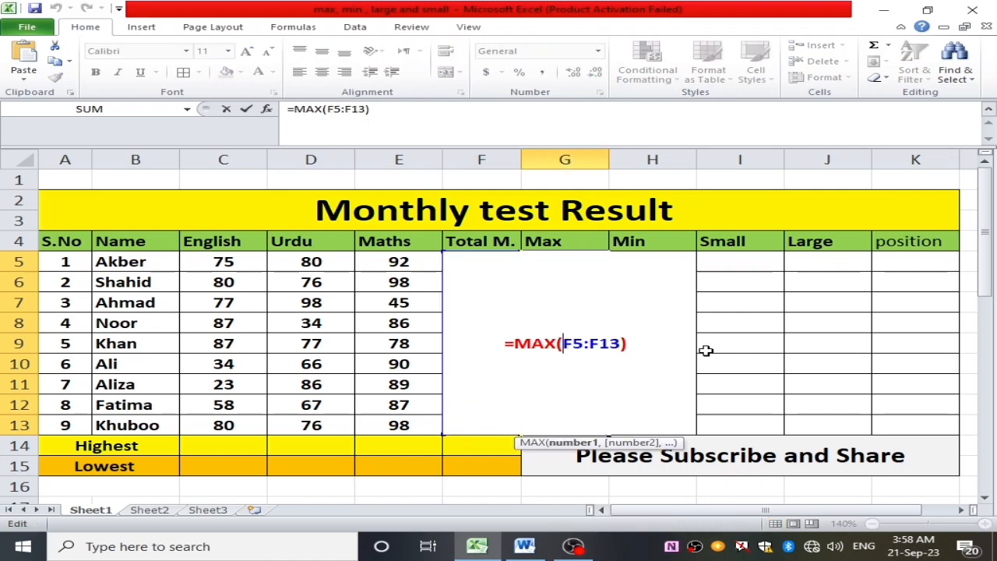
pyautogui.moveTo(643, 343); pyautogui.dragTo(474, 342)
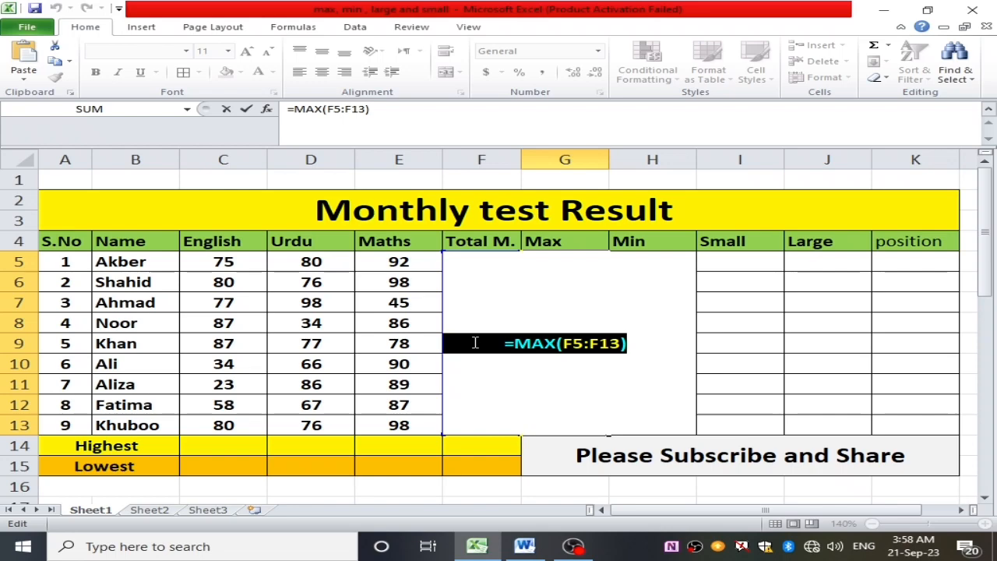
pyautogui.press('BackSpace')
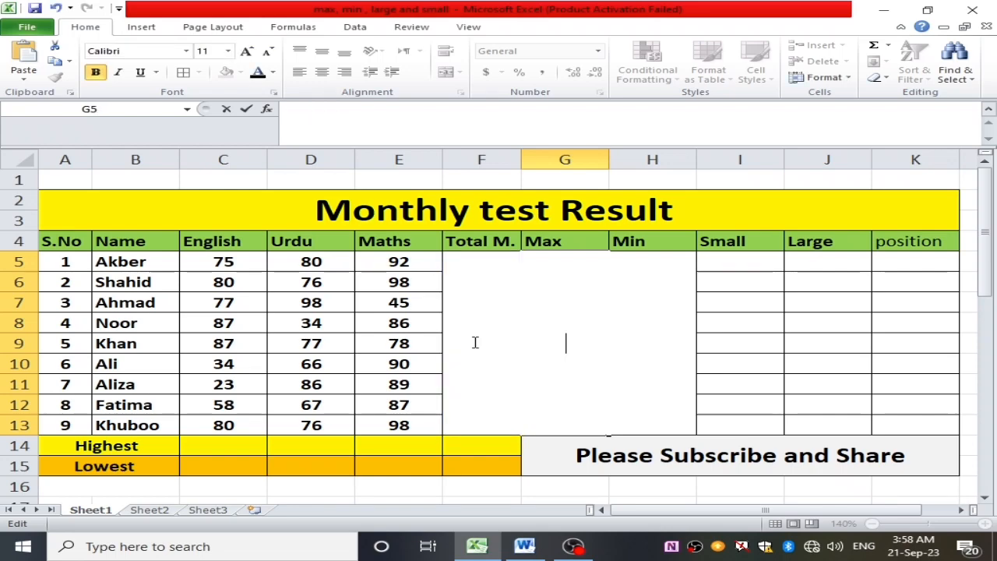
pyautogui.click(804, 351)
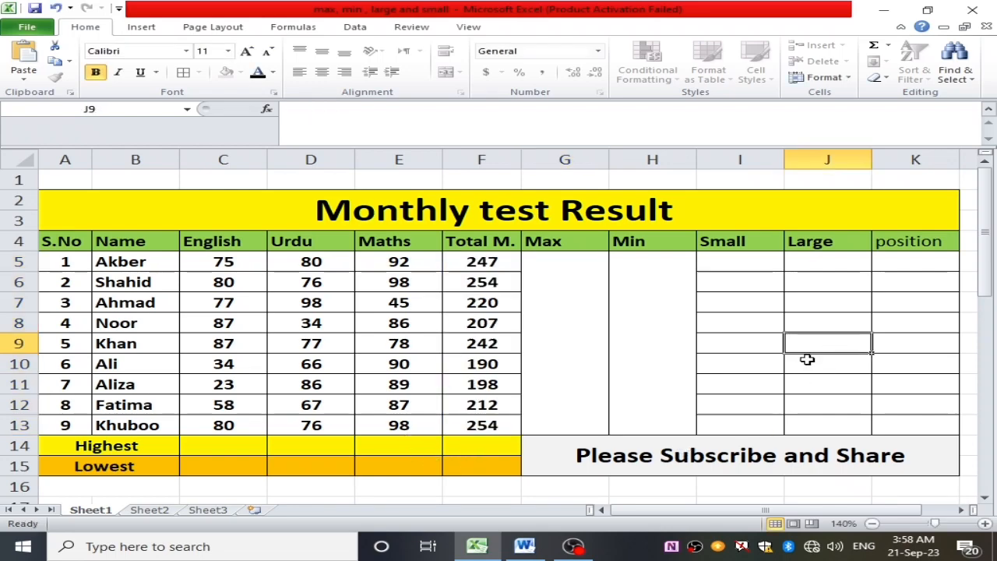
# - Enter =MAX(F5:F13) in the empty merged Max cell G5 and check the result against the Total M. column
pyautogui.doubleClick(578, 335)
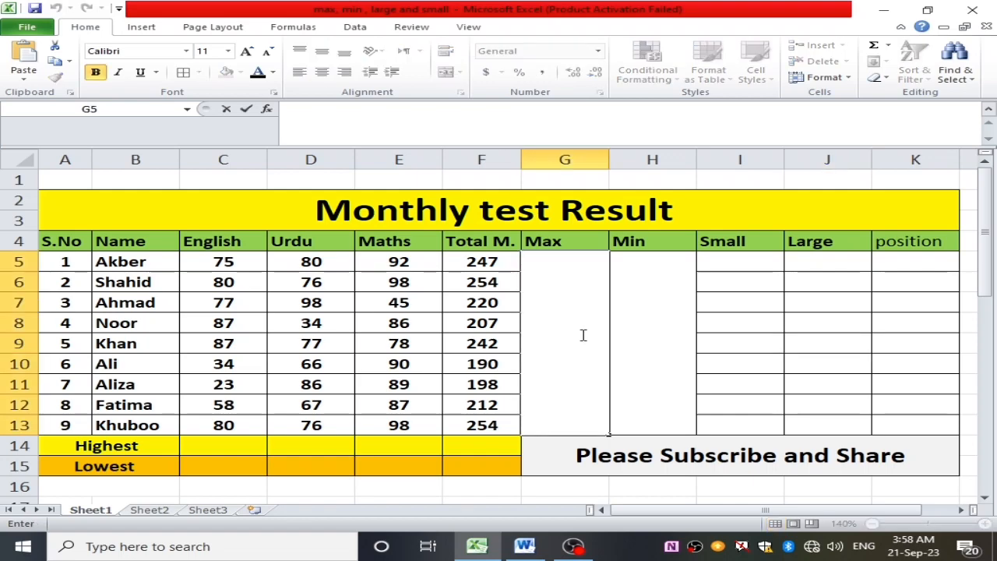
pyautogui.write('=')
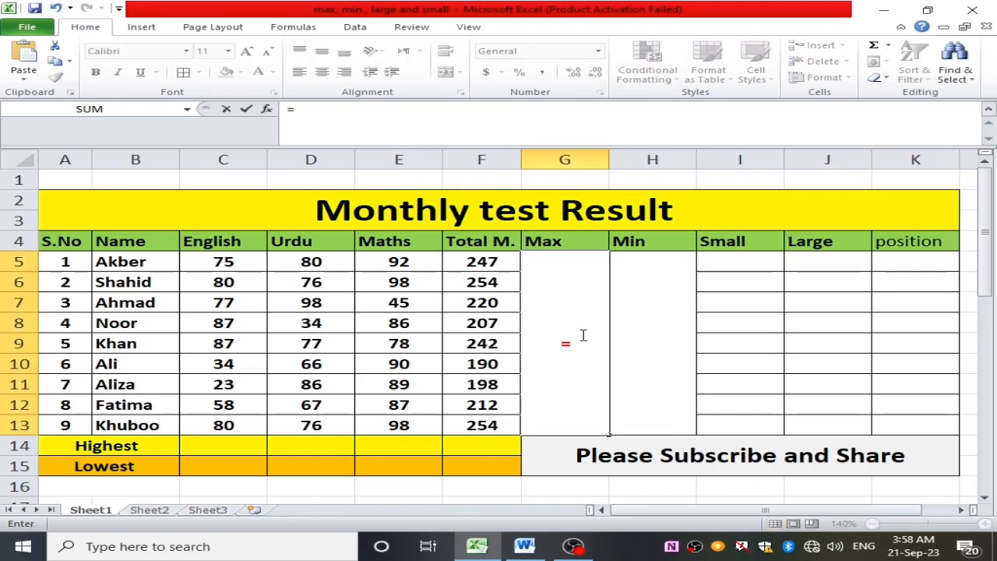
pyautogui.write('max')
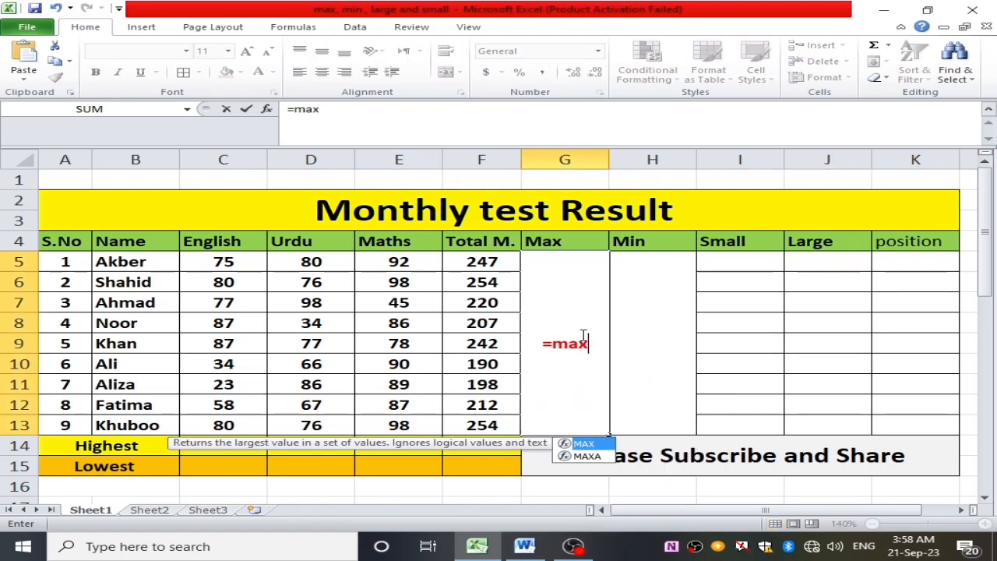
pyautogui.write('(')
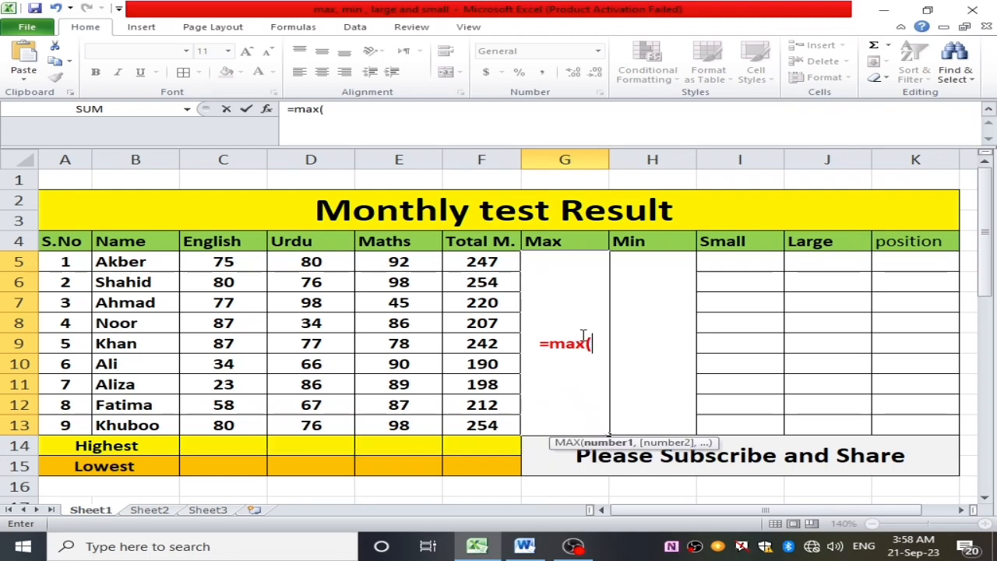
pyautogui.write('ft')
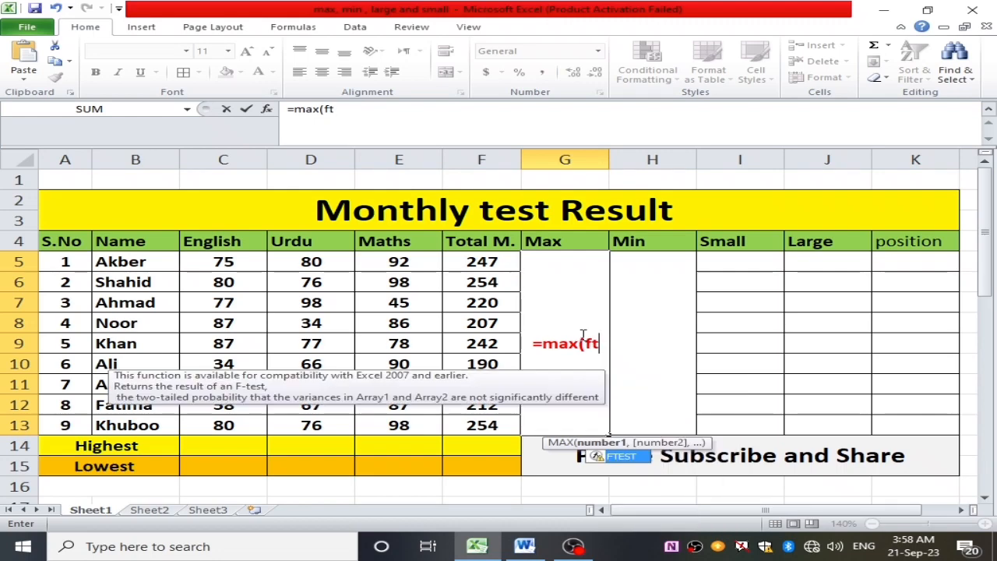
pyautogui.press('BackSpace')
pyautogui.write('4')
pyautogui.press('BackSpace')
pyautogui.write('5')
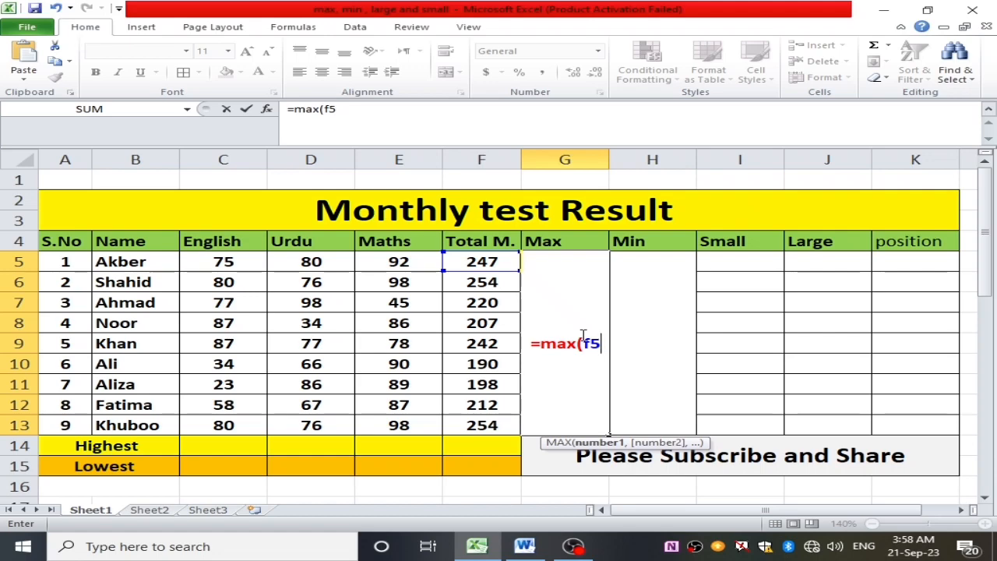
pyautogui.write(':')
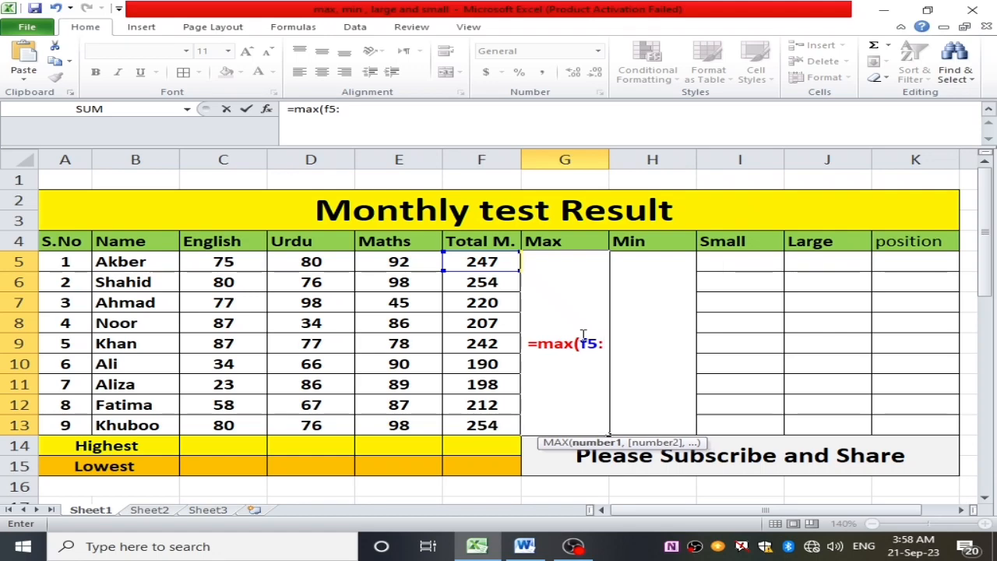
pyautogui.write('f13')
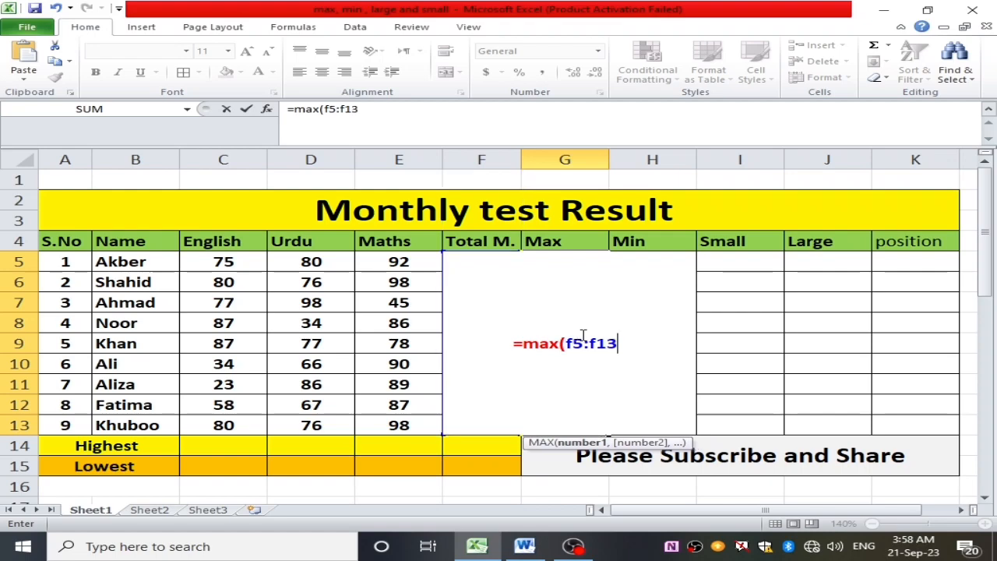
pyautogui.press('Return')
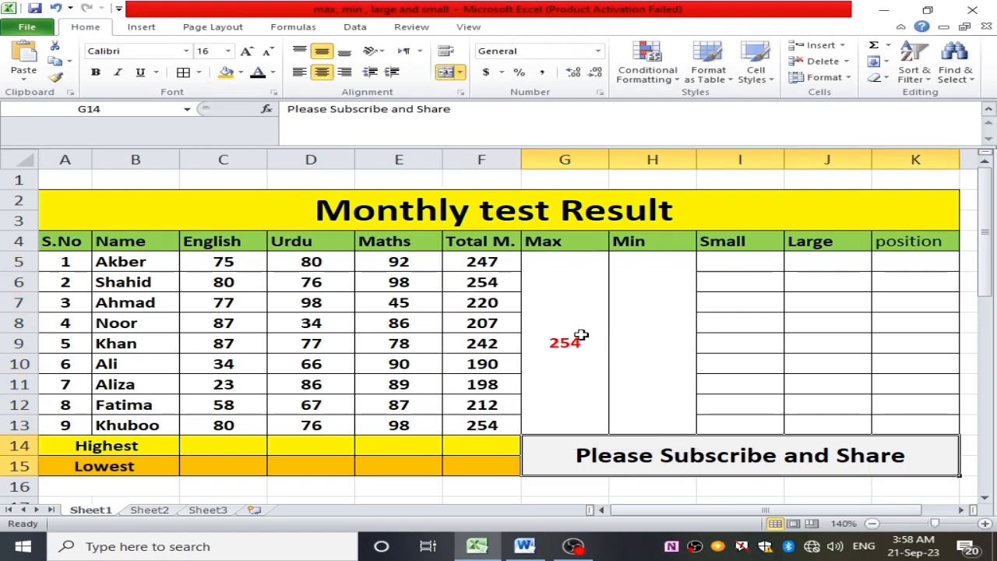
pyautogui.click(578, 342)
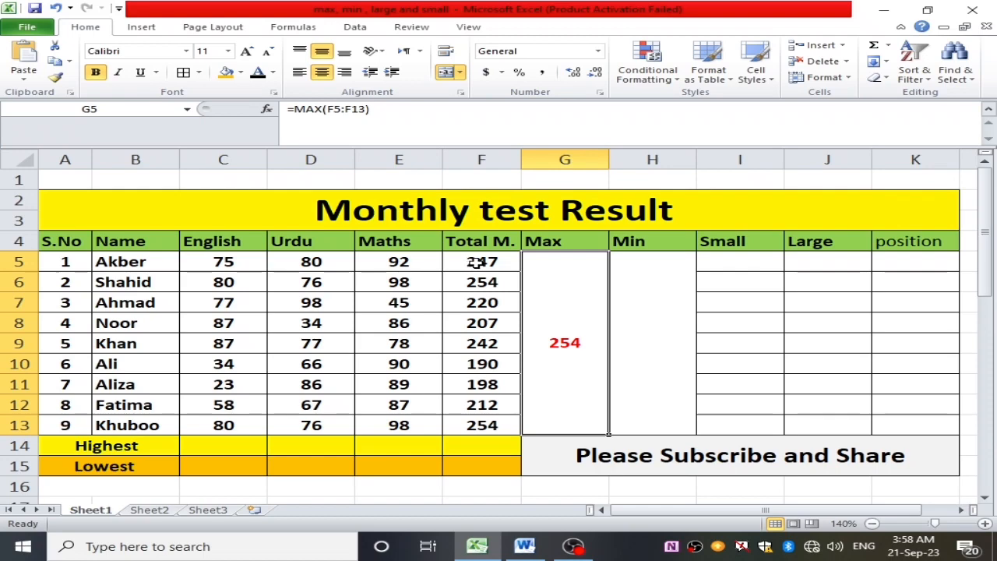
pyautogui.moveTo(476, 262); pyautogui.dragTo(510, 402)
pyautogui.click(571, 348)
# - Find the lowest total in the merged Min cell H5 with =MIN(F5:F13) and review the Max and Min results
pyautogui.click(646, 312)
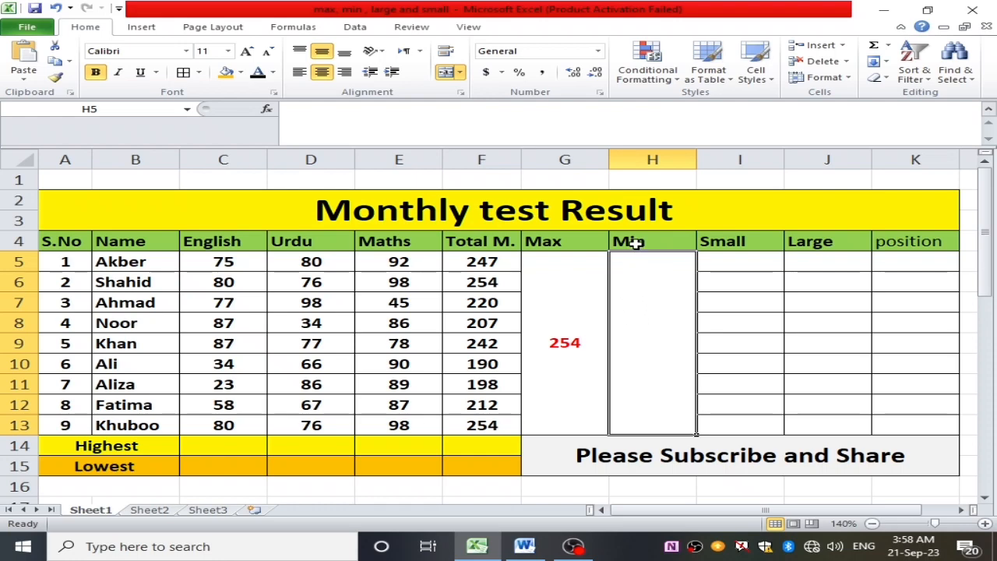
pyautogui.doubleClick(642, 319)
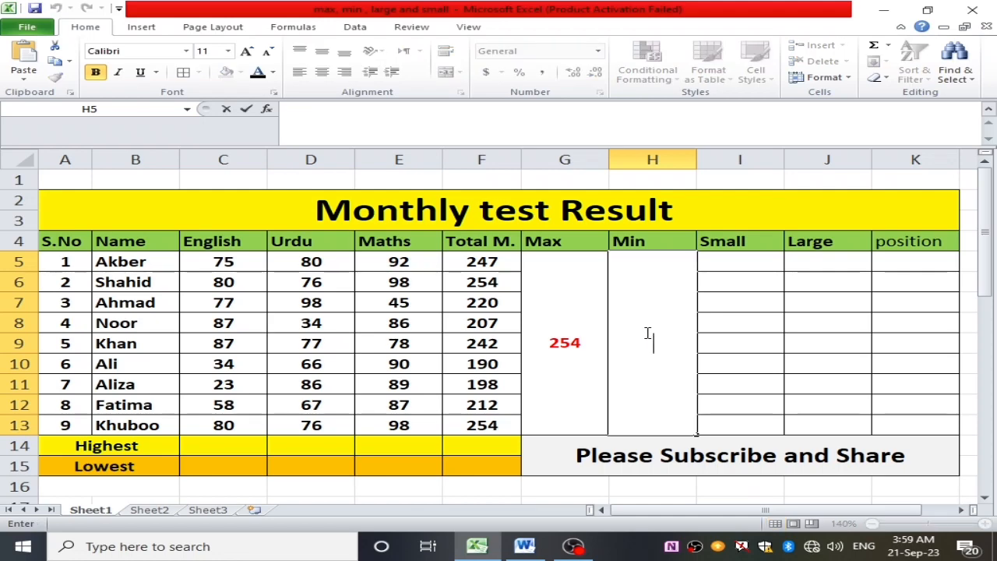
pyautogui.write('=')
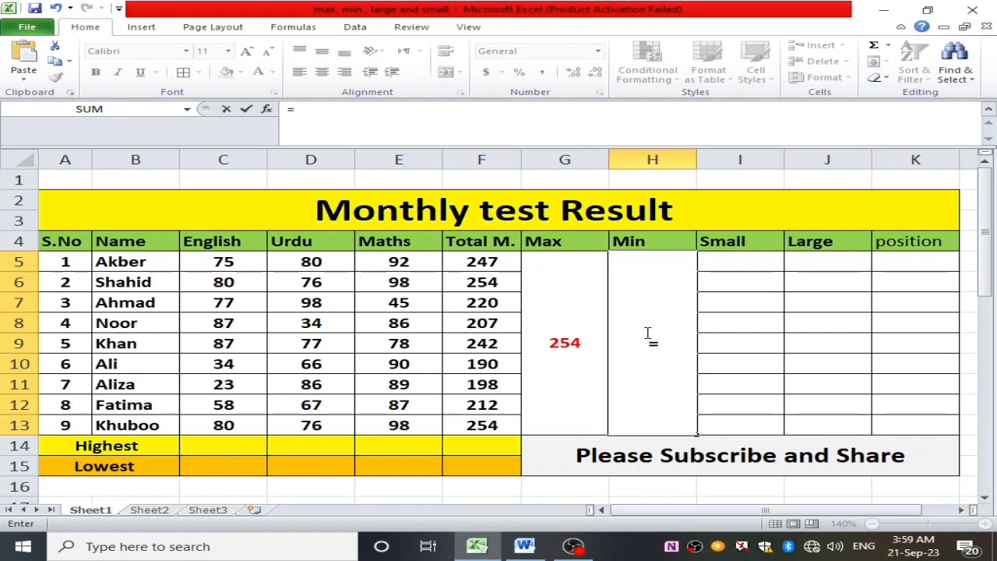
pyautogui.write('min')
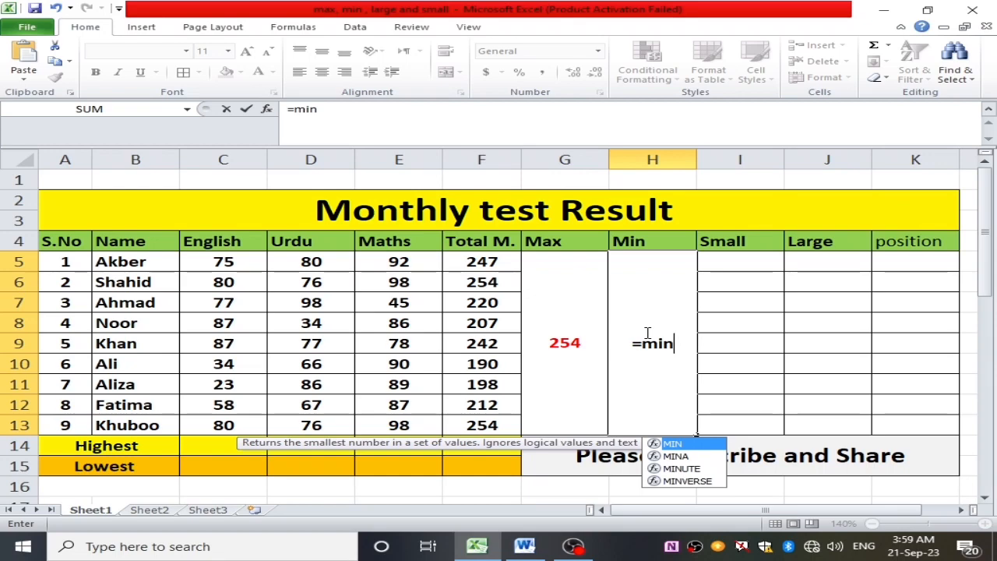
pyautogui.write('(')
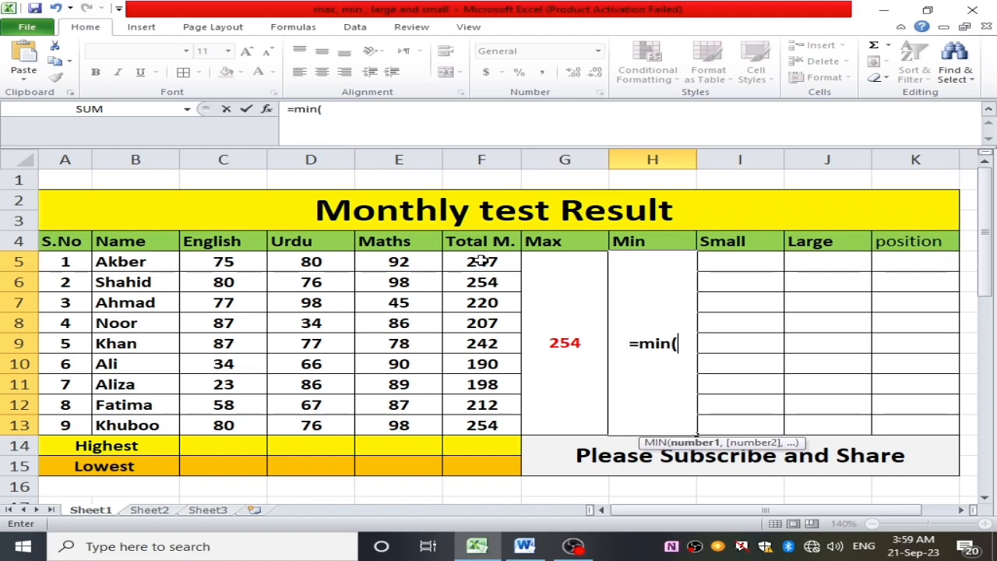
pyautogui.moveTo(483, 261); pyautogui.dragTo(494, 420)
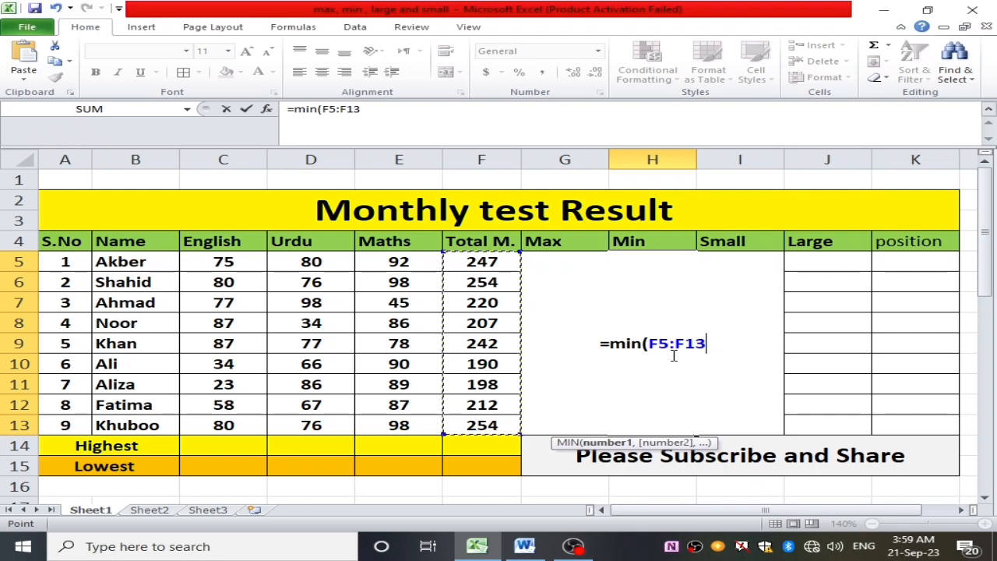
pyautogui.write(')')
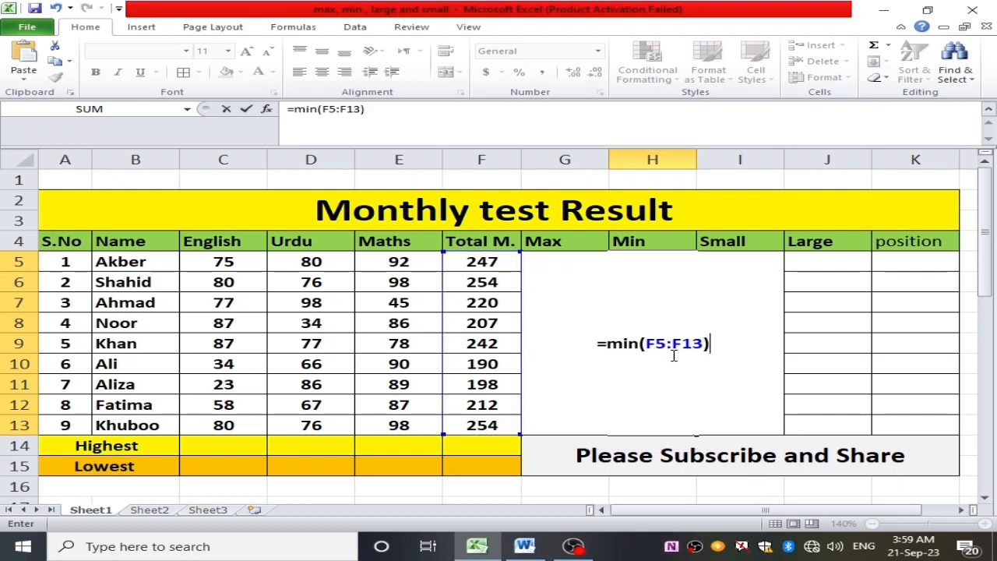
pyautogui.press('Return')
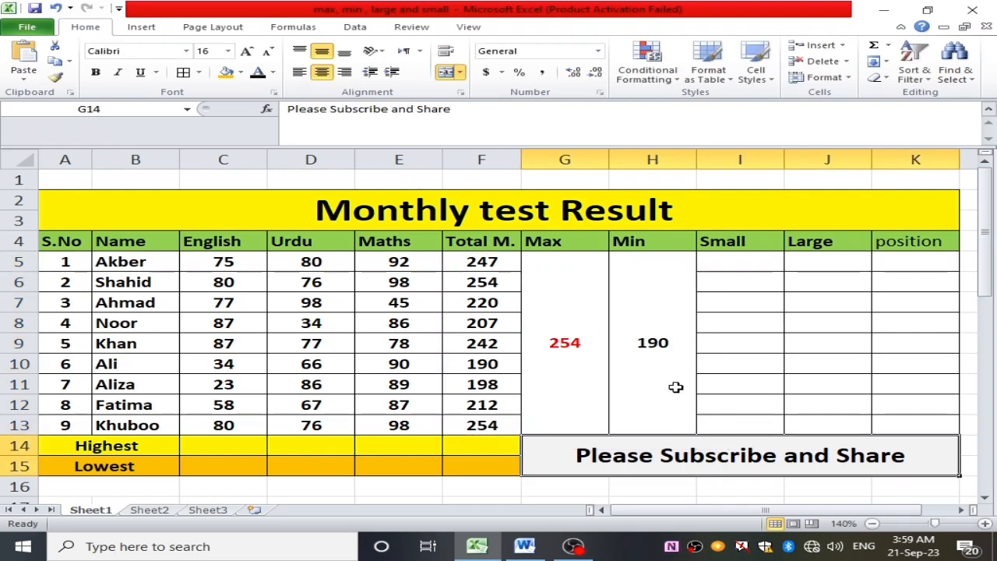
pyautogui.click(651, 357)
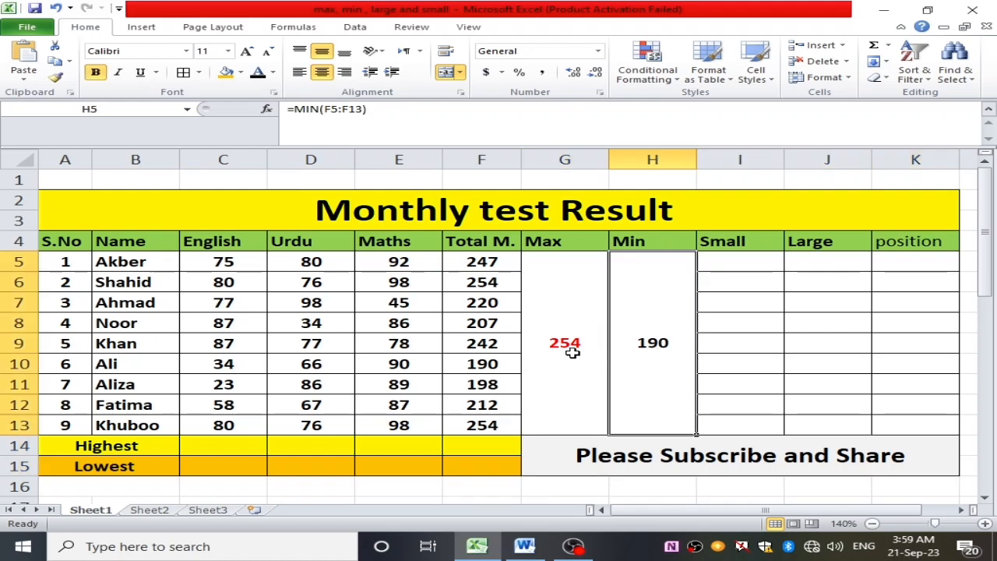
pyautogui.click(553, 243)
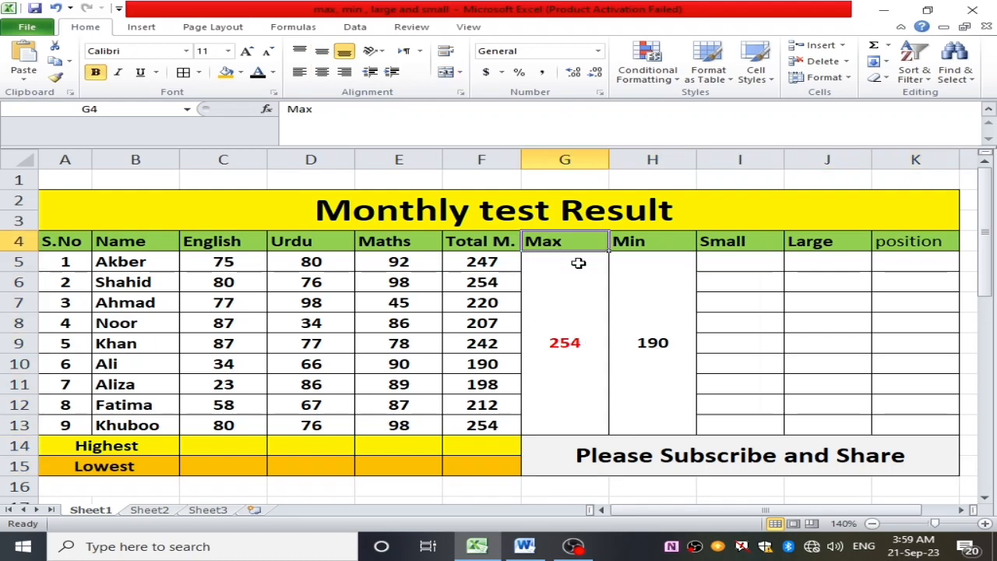
pyautogui.click(567, 320)
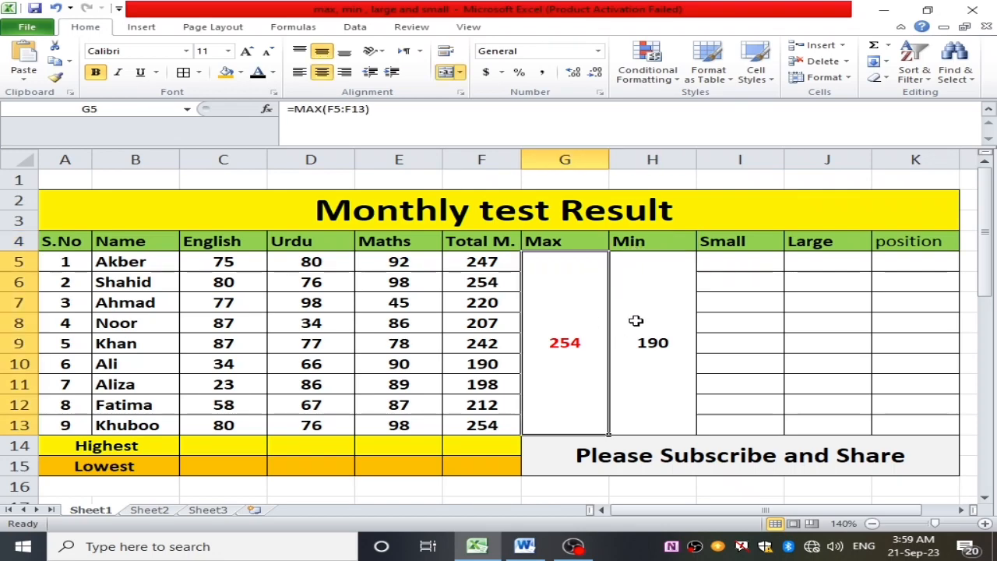
pyautogui.click(635, 325)
pyautogui.click(716, 249)
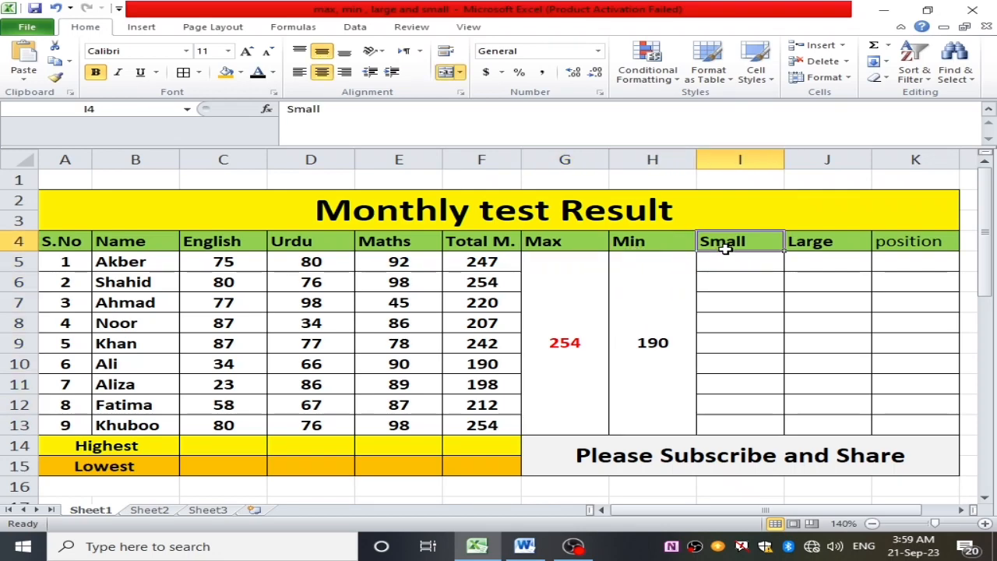
# - Review the MAX result in G5 and the MIN result in H5 against the Small and Large columns
pyautogui.click(833, 243)
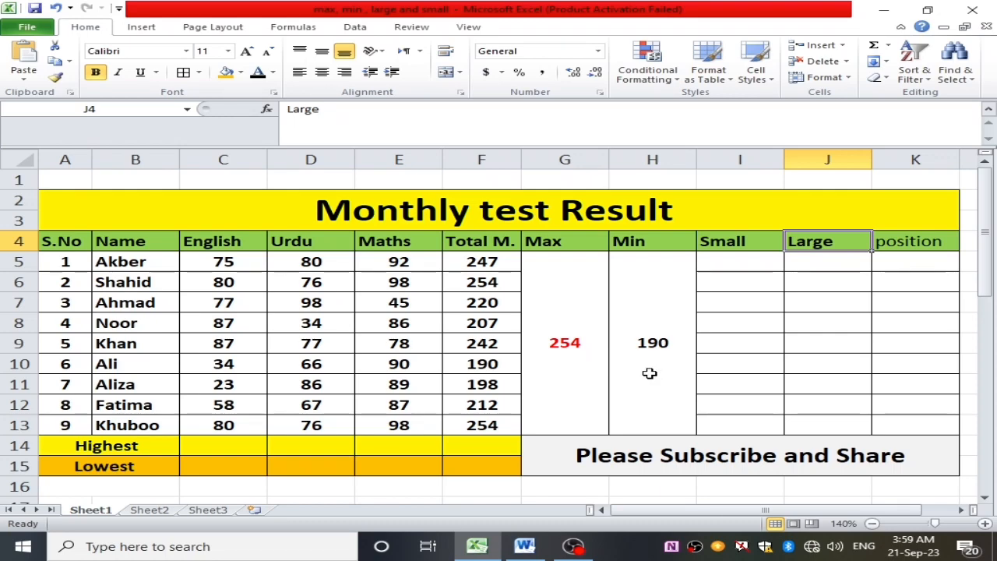
pyautogui.click(569, 343)
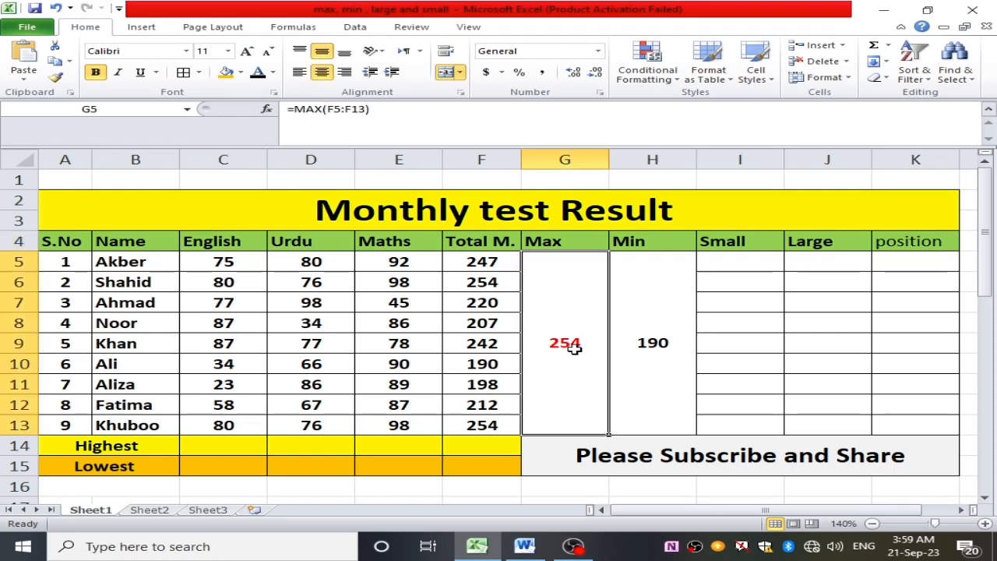
pyautogui.click(640, 340)
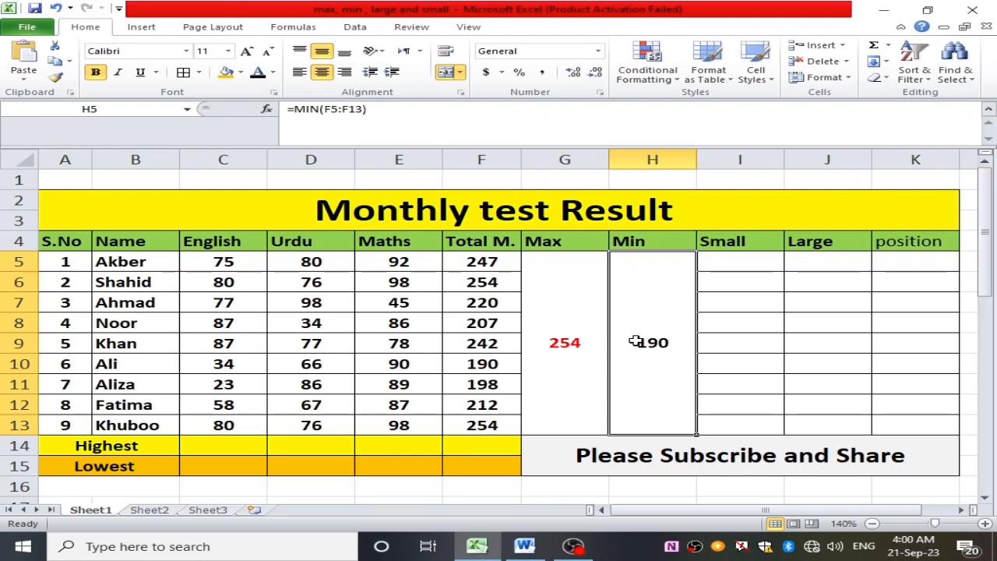
pyautogui.click(576, 348)
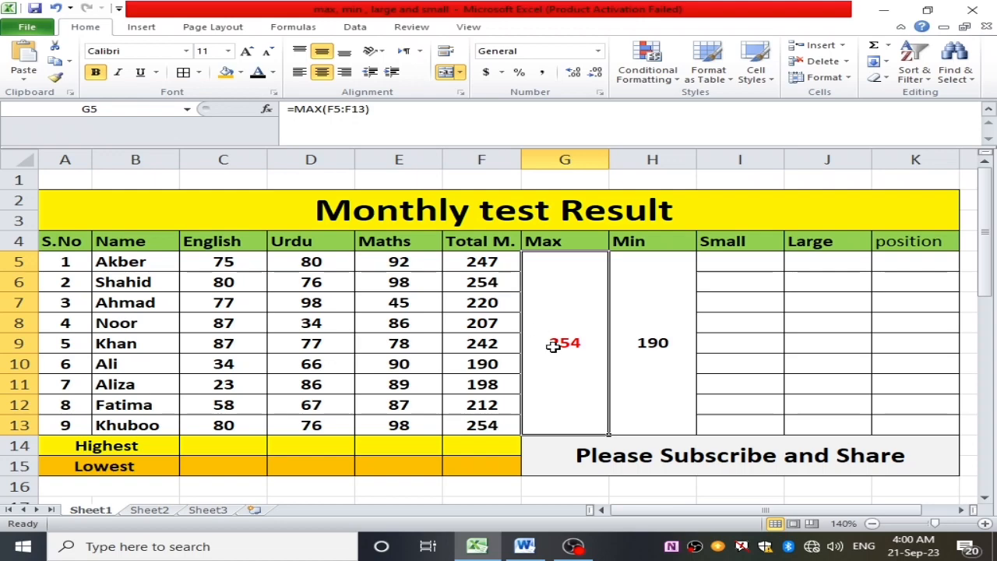
pyautogui.click(545, 246)
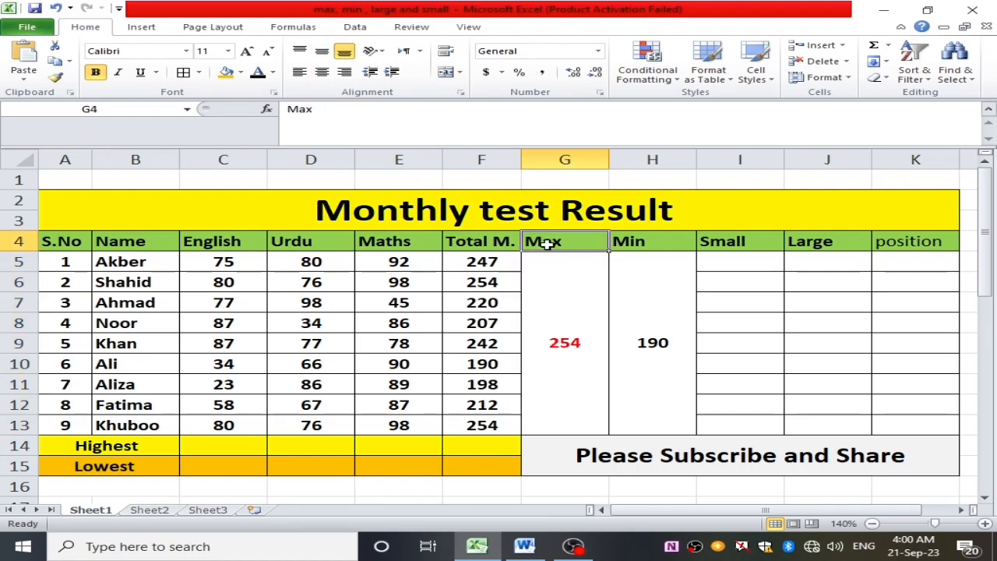
pyautogui.click(557, 347)
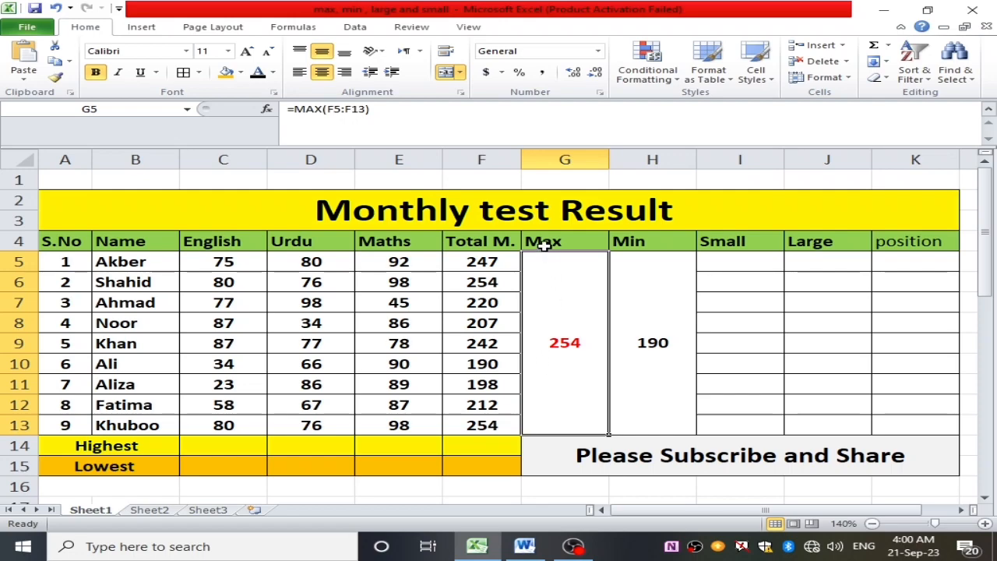
pyautogui.click(633, 346)
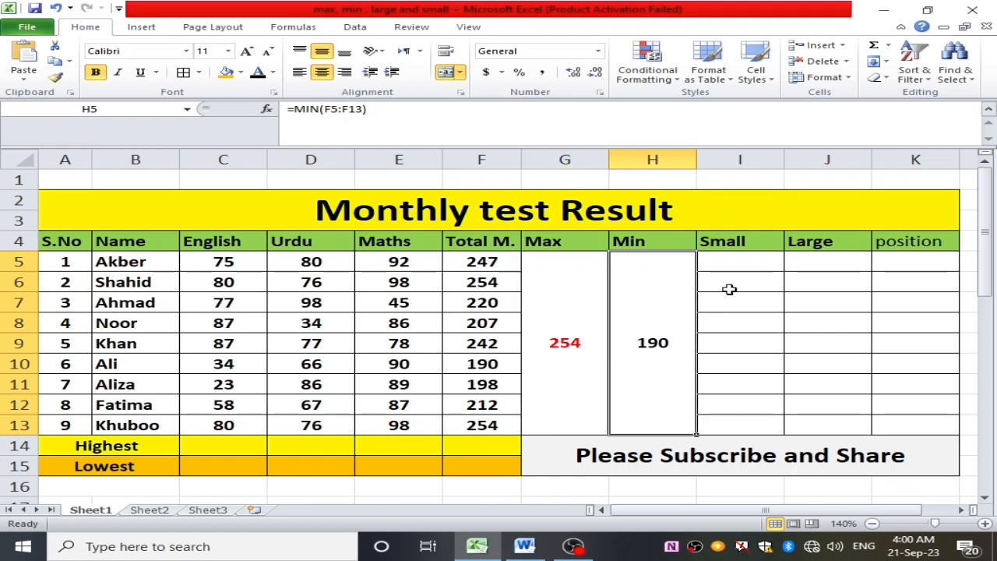
pyautogui.click(806, 248)
pyautogui.click(725, 264)
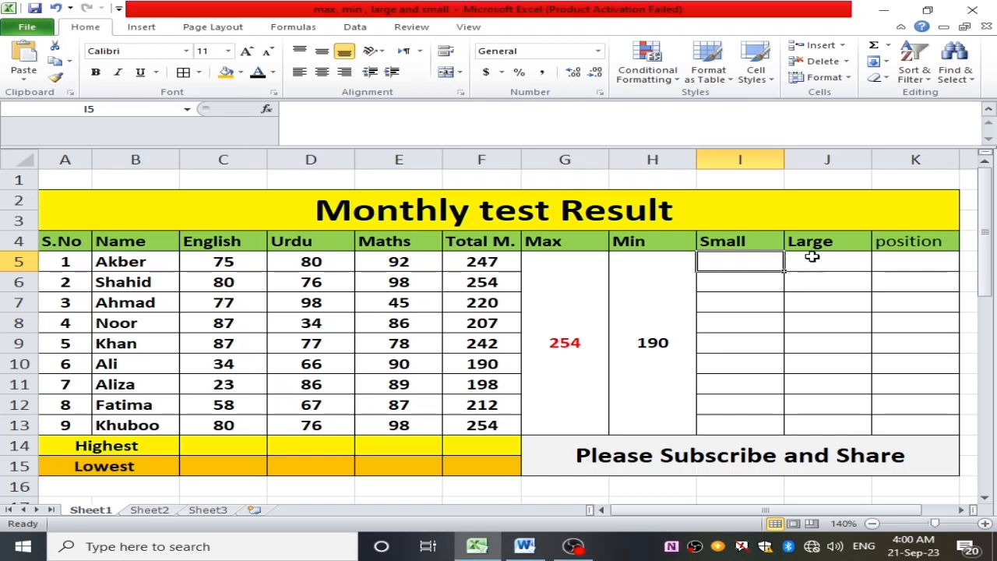
# - Enter =LARGE(F5:F13,1) in cell J5 of the Large column to find the highest total
pyautogui.click(812, 262)
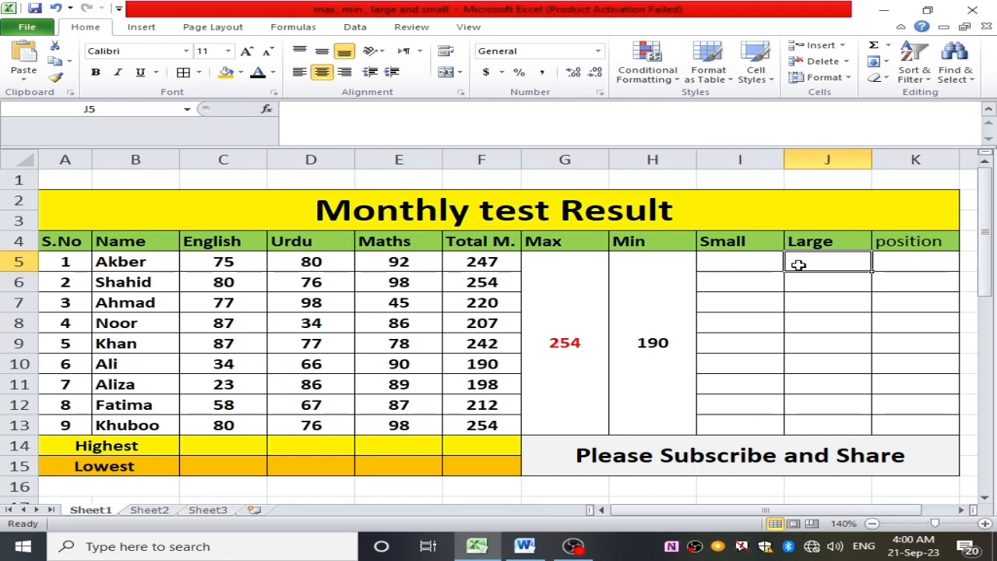
pyautogui.doubleClick(817, 263)
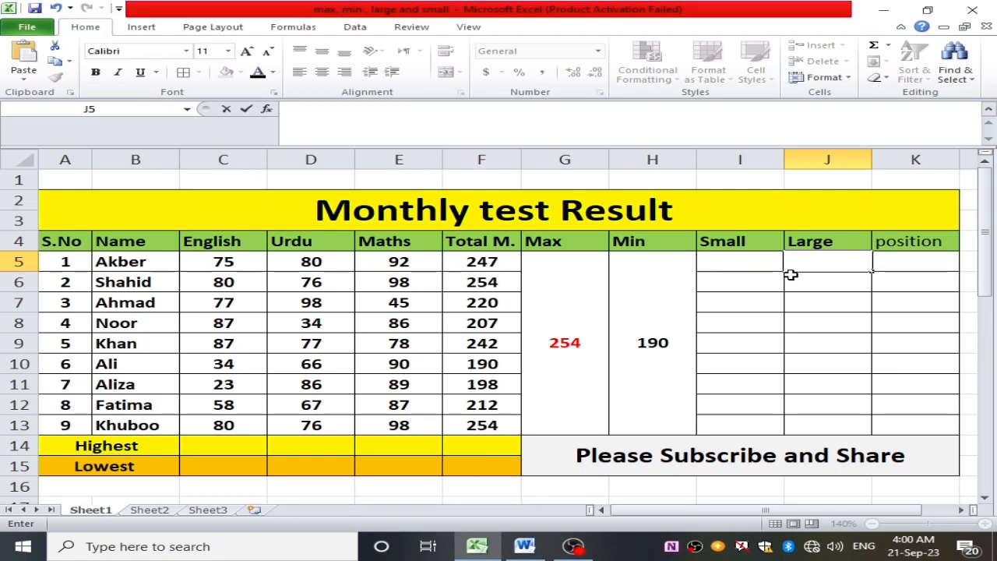
pyautogui.write('=')
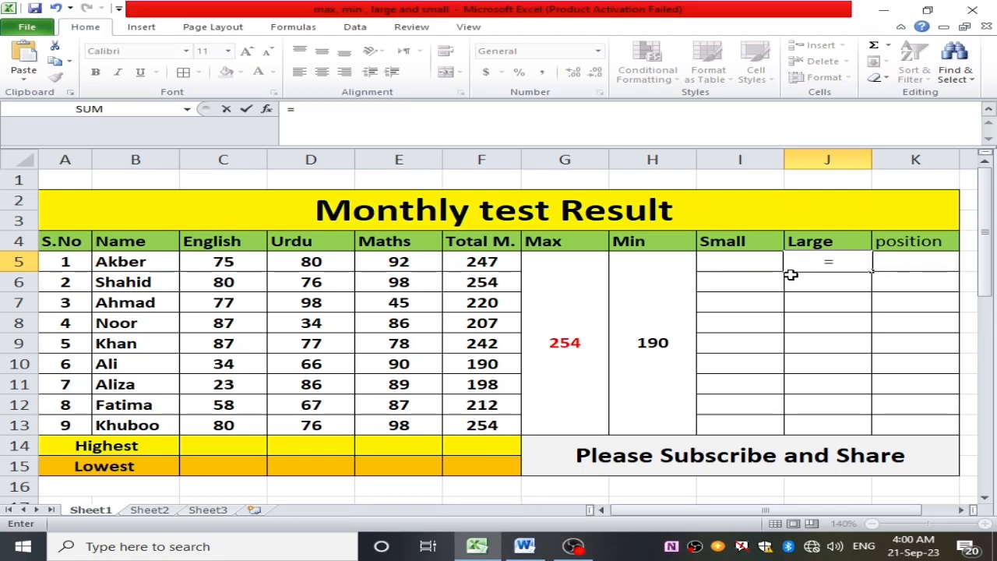
pyautogui.write('lag')
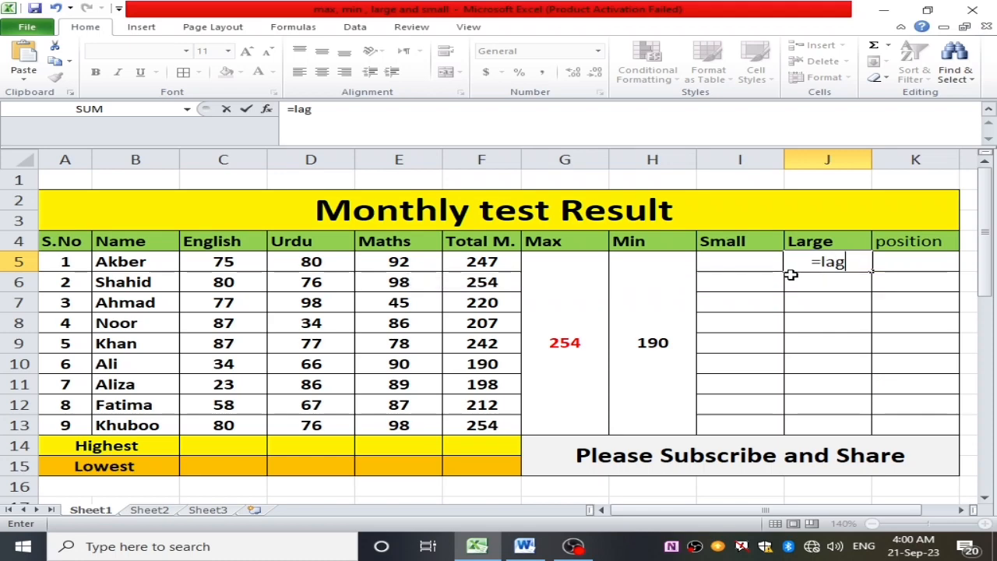
pyautogui.press('BackSpace')
pyautogui.write('rge')
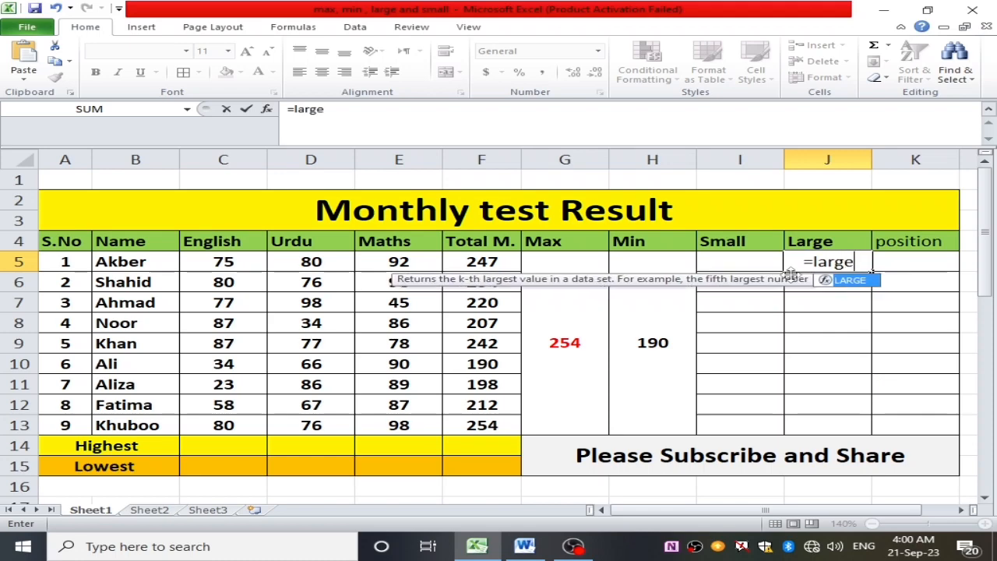
pyautogui.write('(')
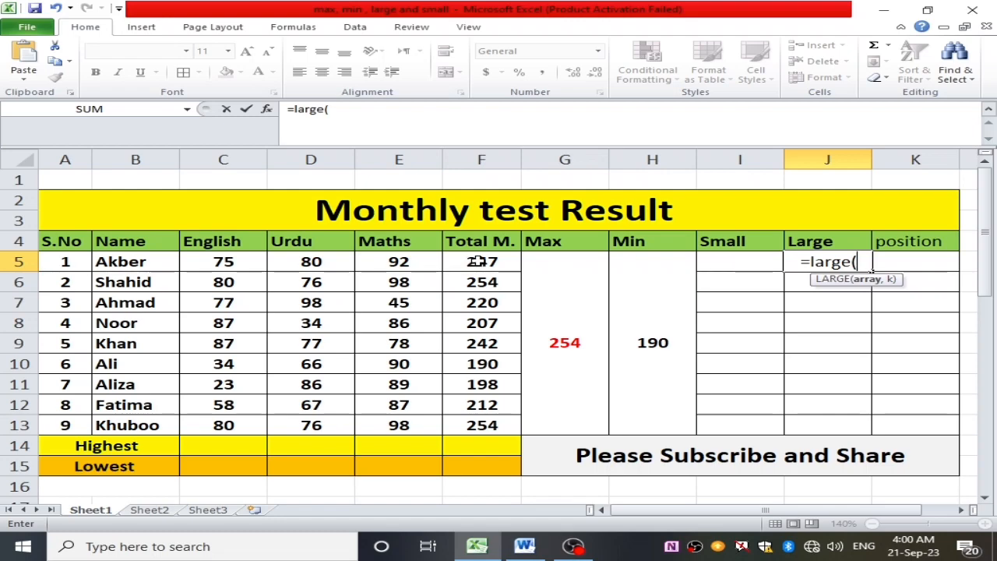
pyautogui.moveTo(478, 262); pyautogui.dragTo(487, 416)
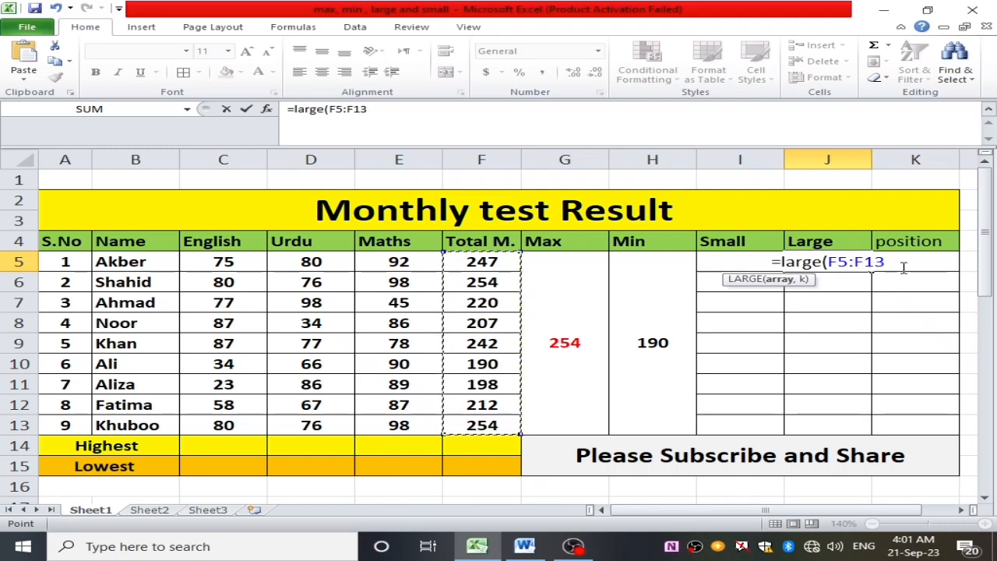
pyautogui.write(',')
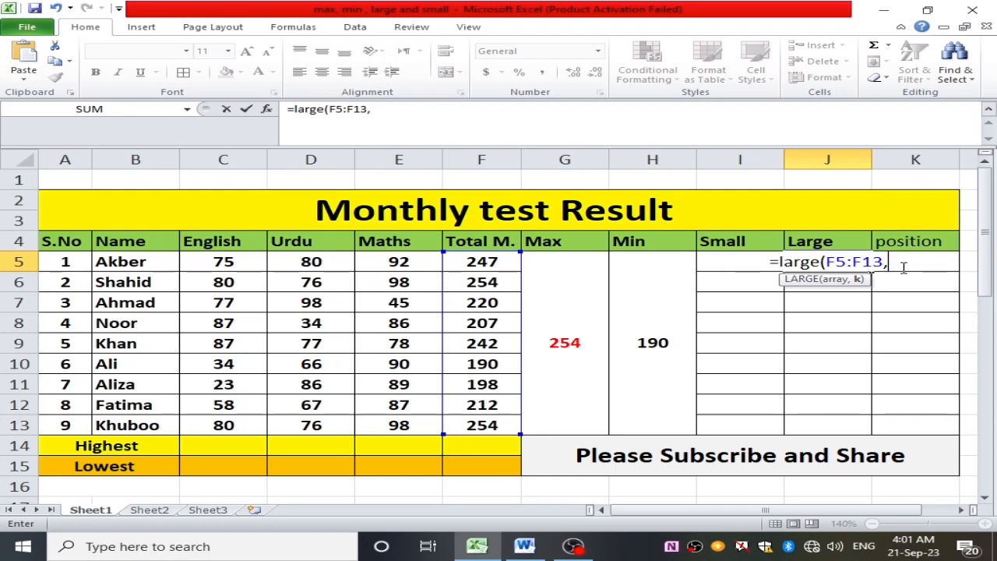
pyautogui.write('1')
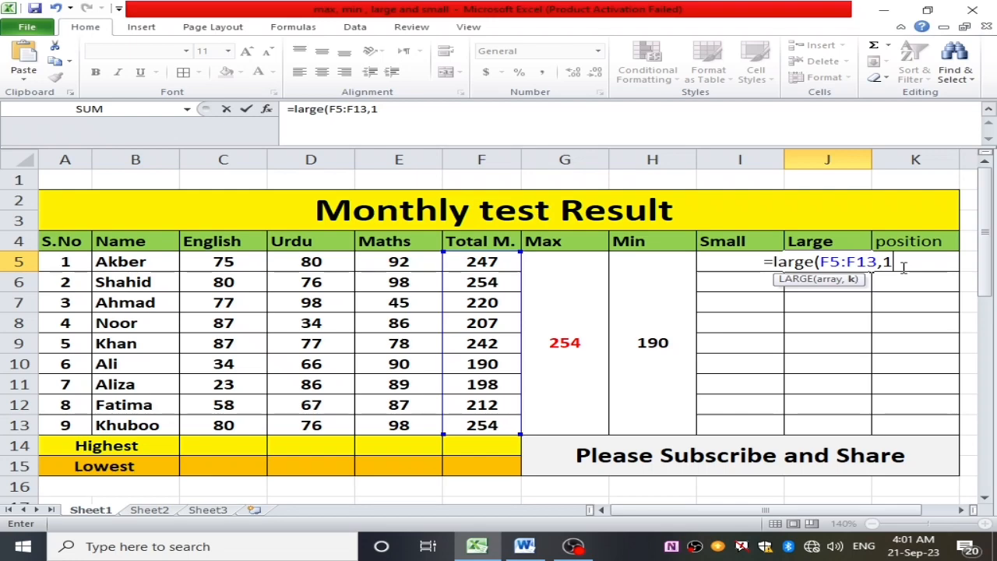
pyautogui.write(')')
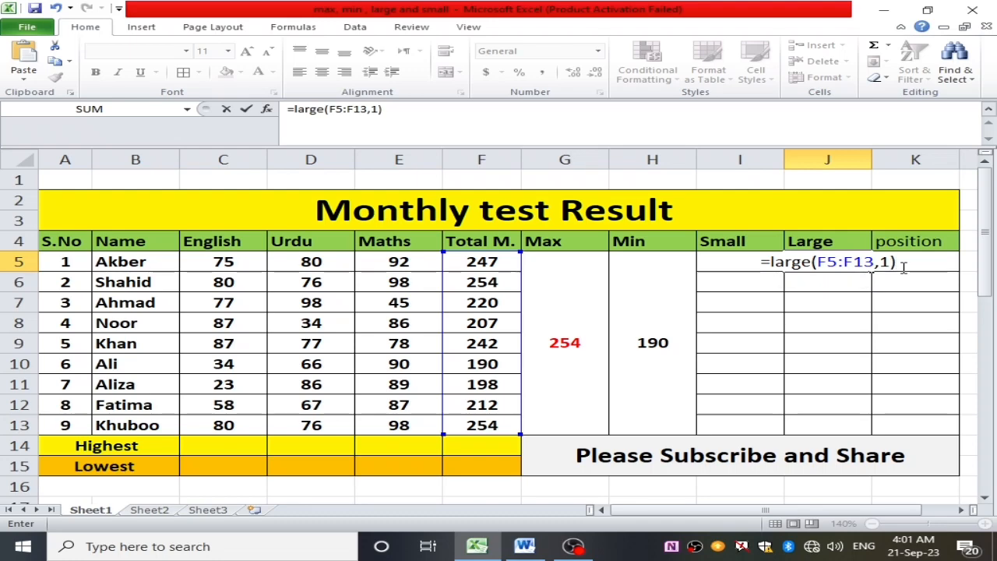
pyautogui.press('Return')
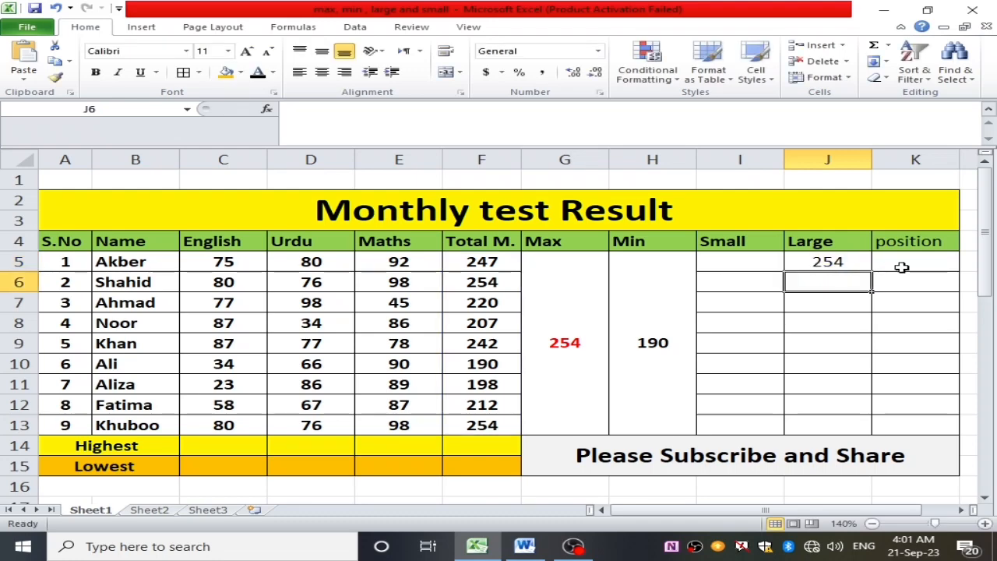
# - Compare the LARGE result in J5 with the MAX result in the merged cell G5
pyautogui.click(831, 263)
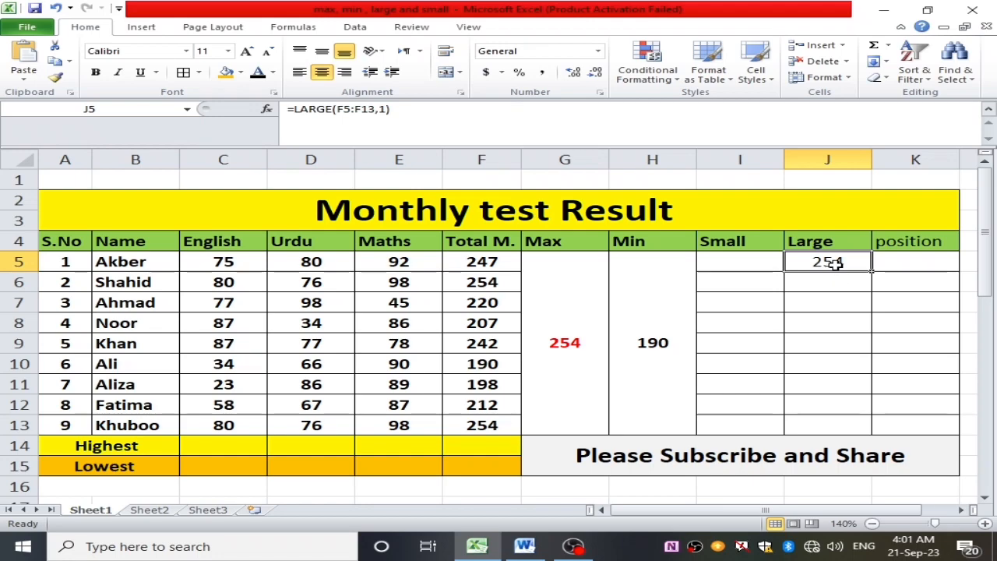
pyautogui.click(555, 343)
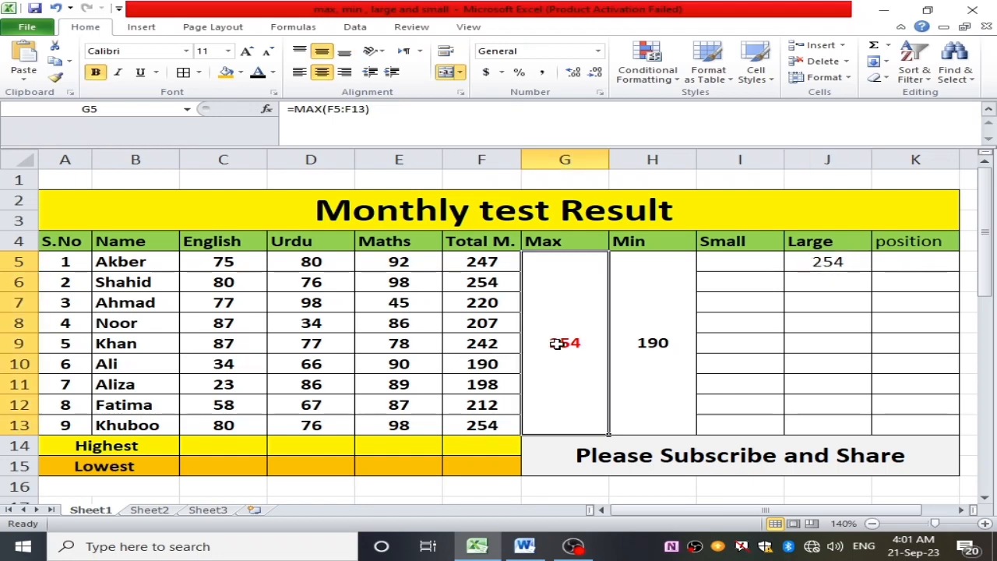
pyautogui.click(832, 263)
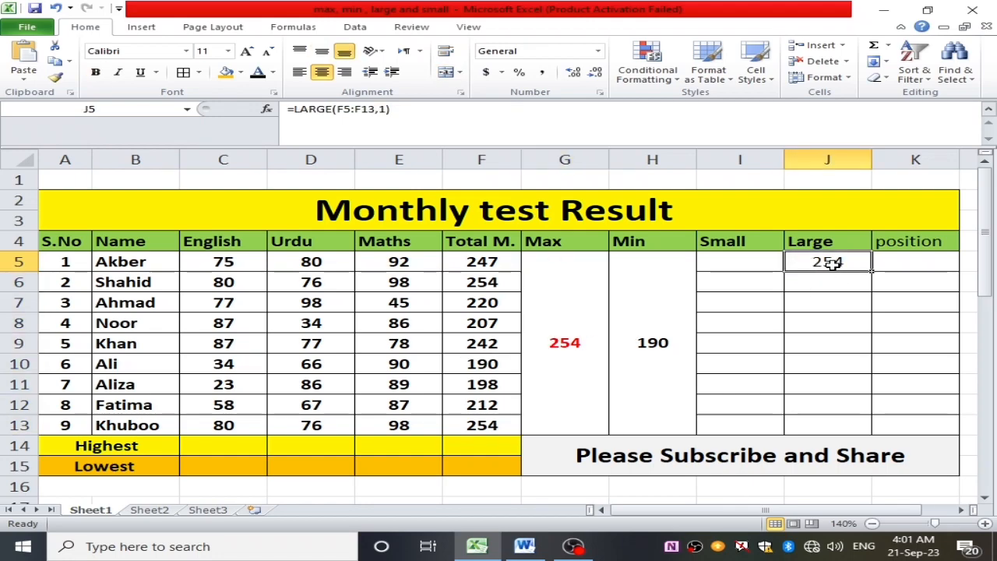
pyautogui.click(547, 343)
pyautogui.click(819, 259)
pyautogui.click(565, 342)
# - Find the second-largest total in cell J6 with =LARGE(F5:F13,2)
pyautogui.click(828, 280)
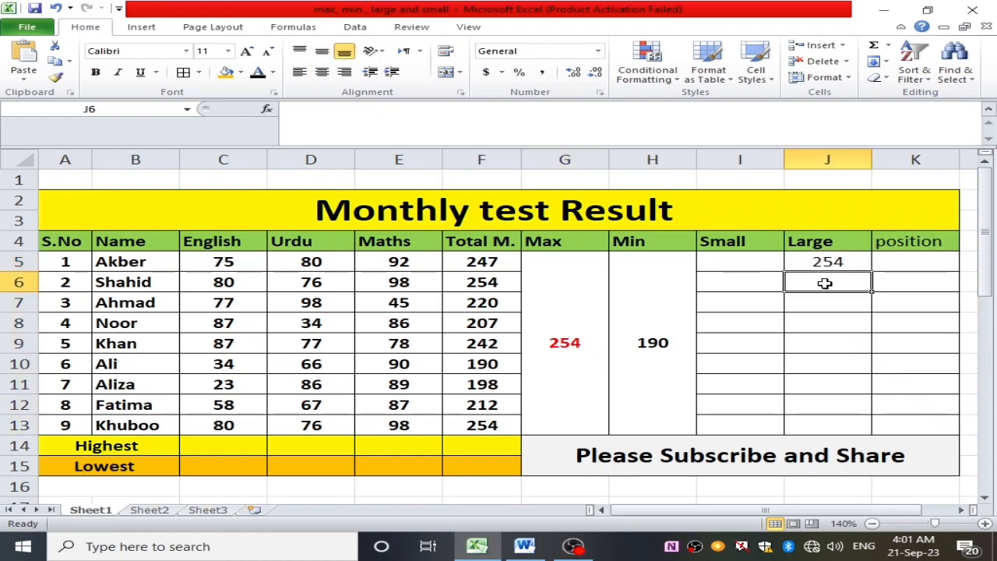
pyautogui.doubleClick(825, 282)
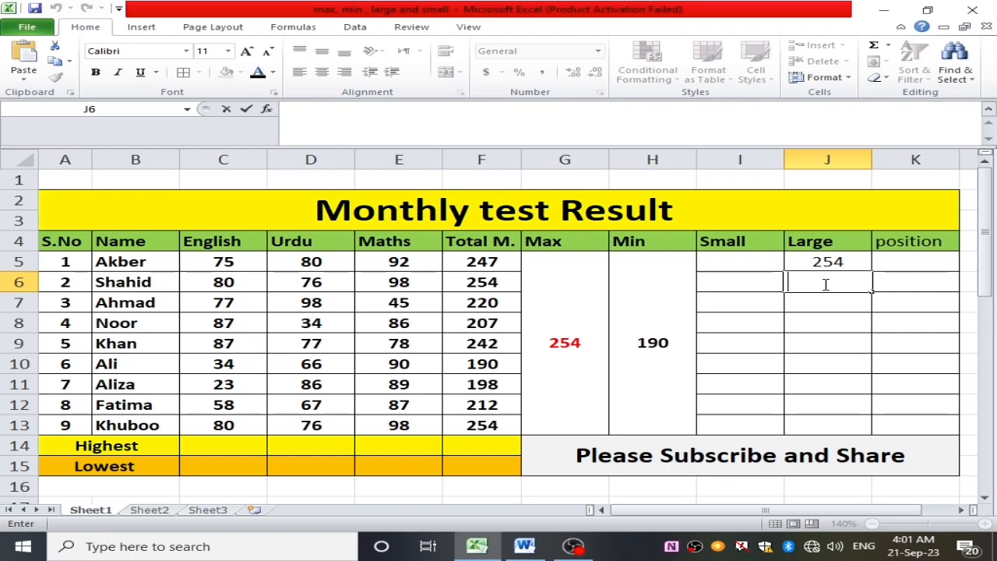
pyautogui.write('=')
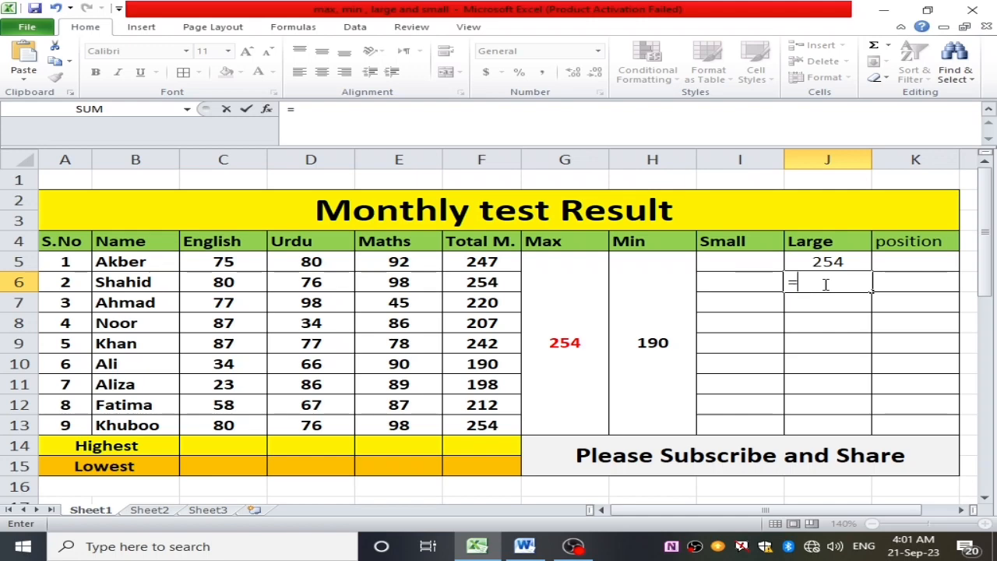
pyautogui.write('large')
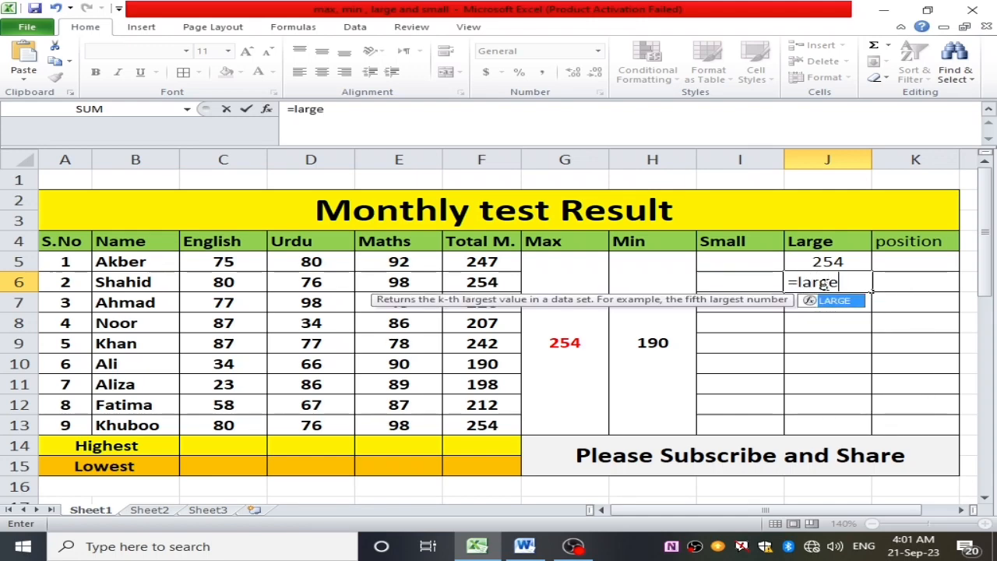
pyautogui.write('(')
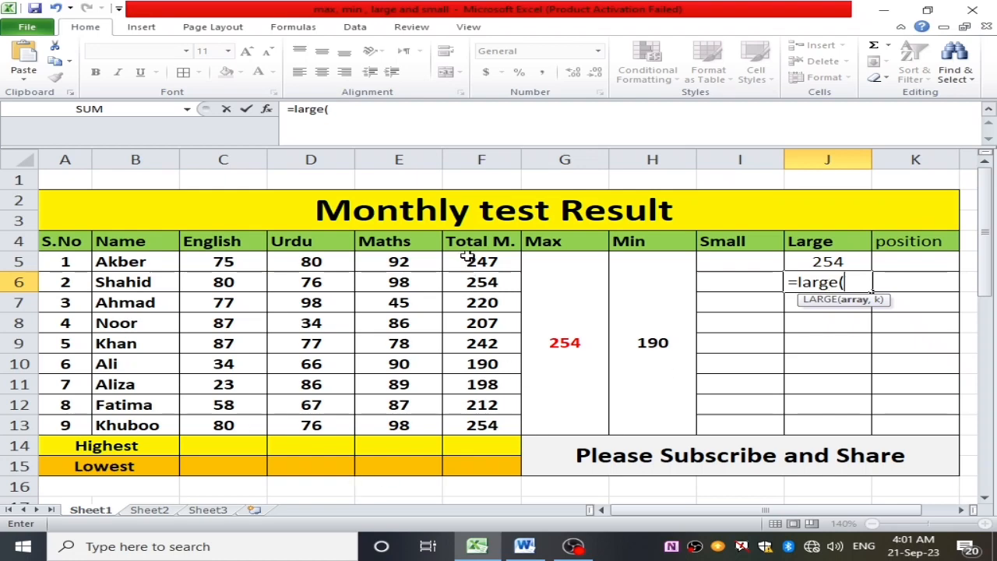
pyautogui.moveTo(471, 258); pyautogui.dragTo(499, 419)
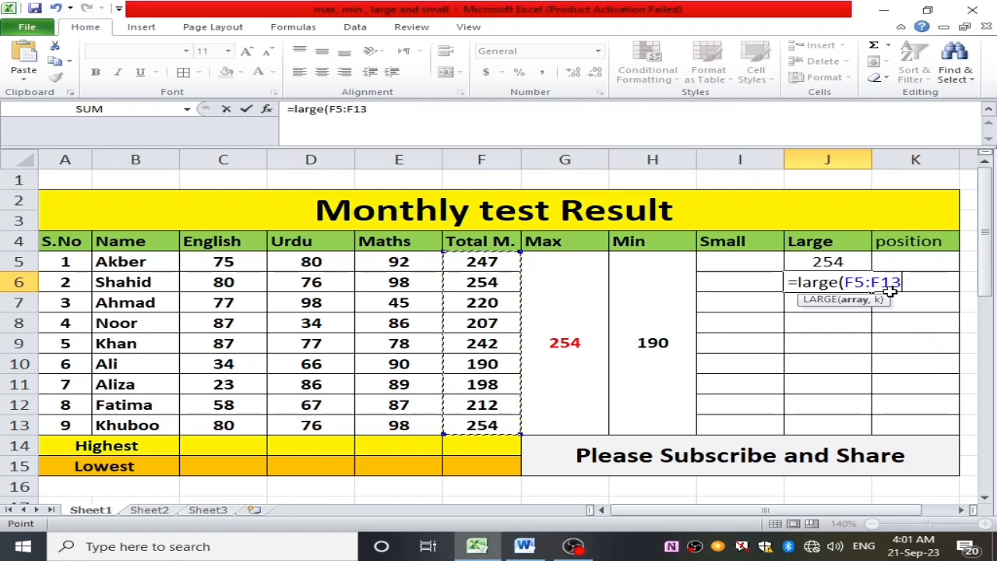
pyautogui.write(',')
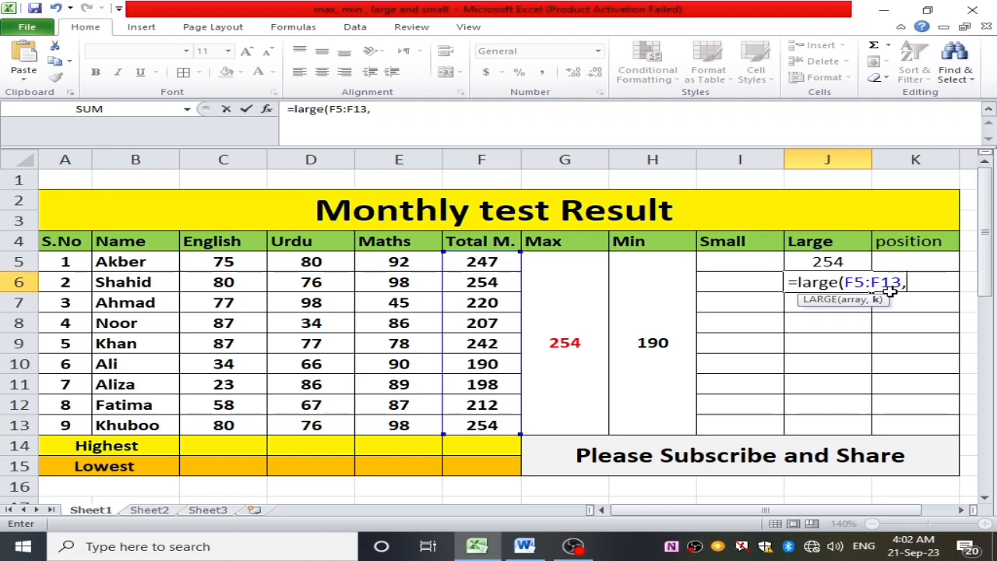
pyautogui.write('2)')
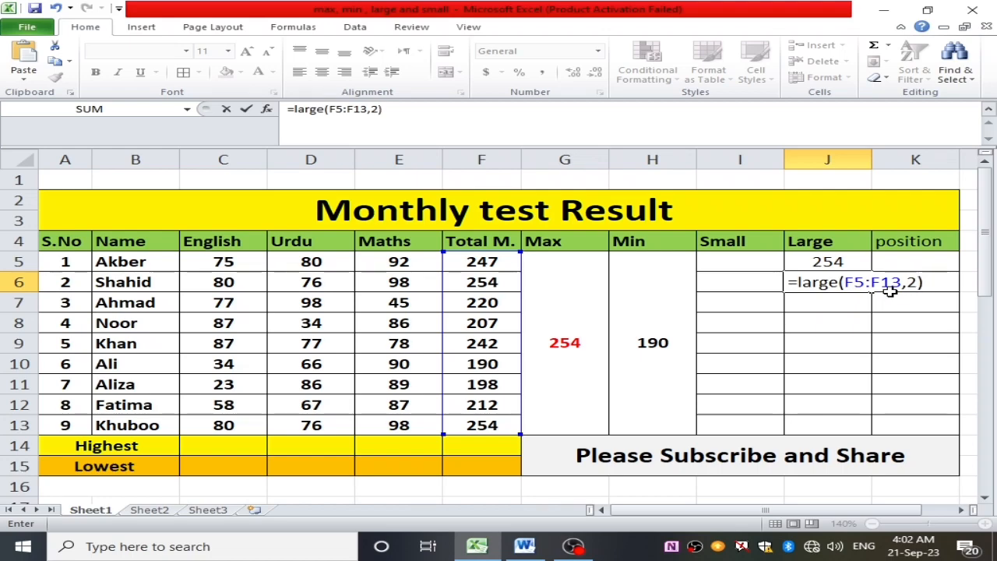
pyautogui.press('Return')
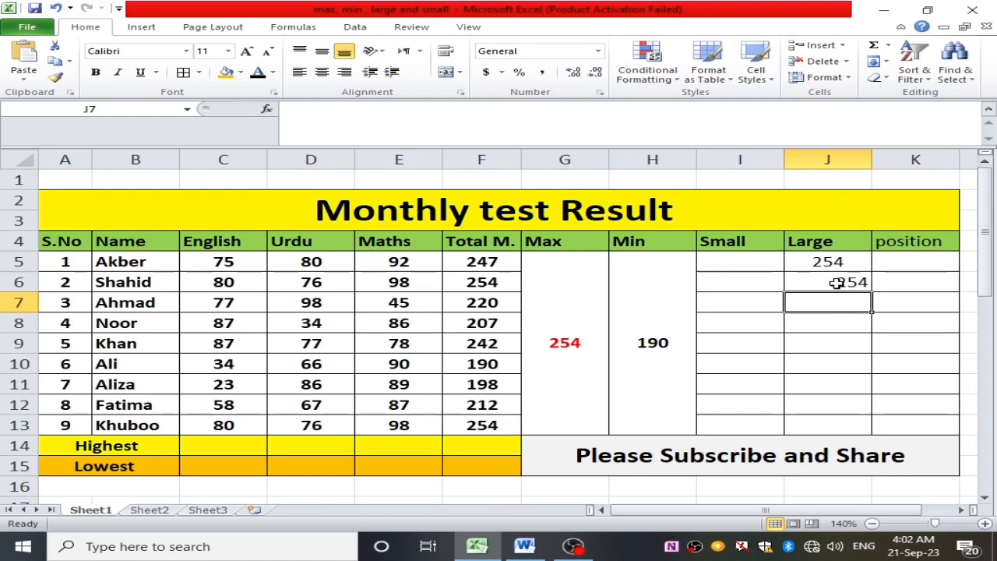
# - Compare the totals in F6 and F13, and set the Urdu mark in D13 to 75
pyautogui.click(479, 282)
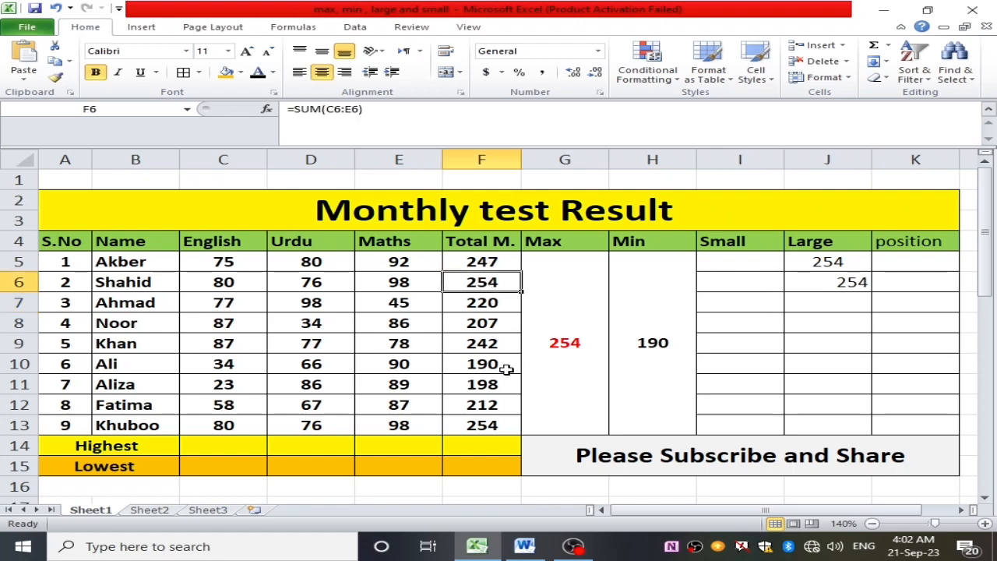
pyautogui.click(483, 425)
pyautogui.click(460, 280)
pyautogui.click(499, 422)
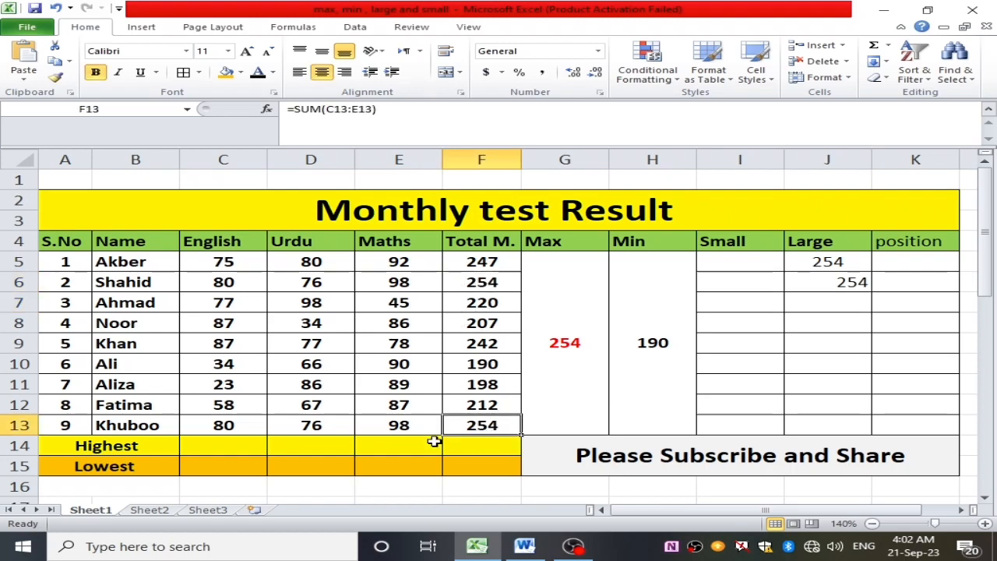
pyautogui.doubleClick(326, 426)
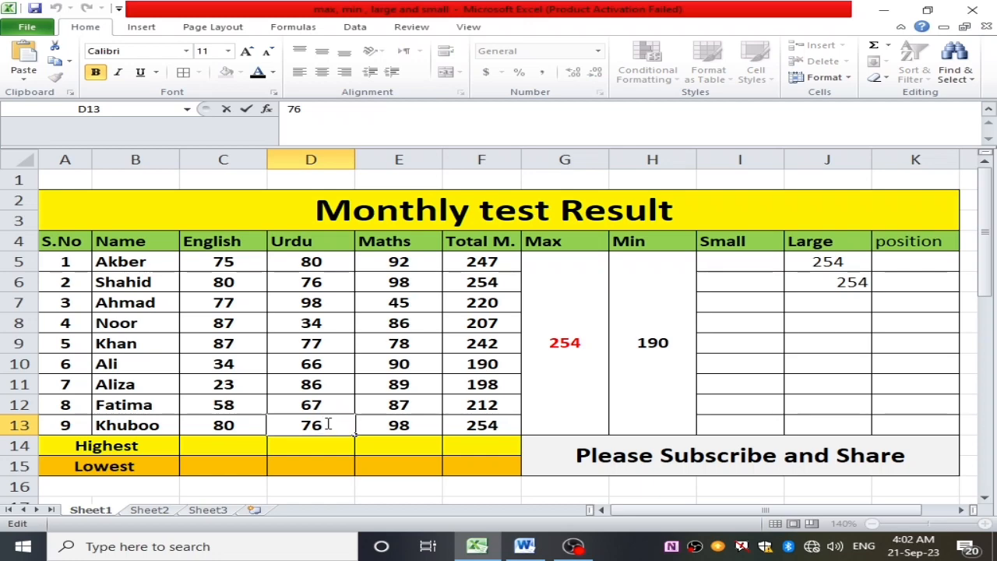
pyautogui.press('BackSpace')
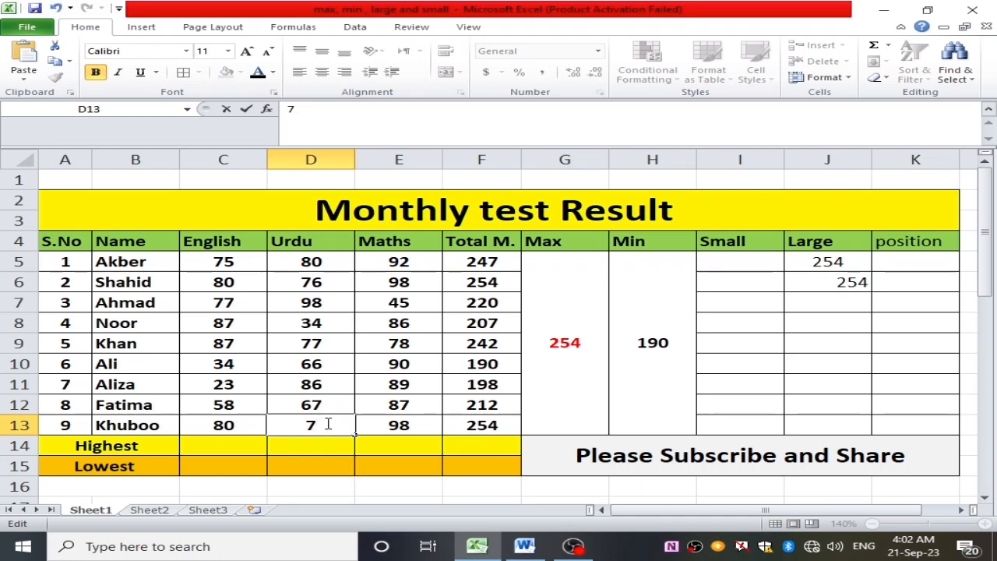
pyautogui.write('5')
pyautogui.press('Return')
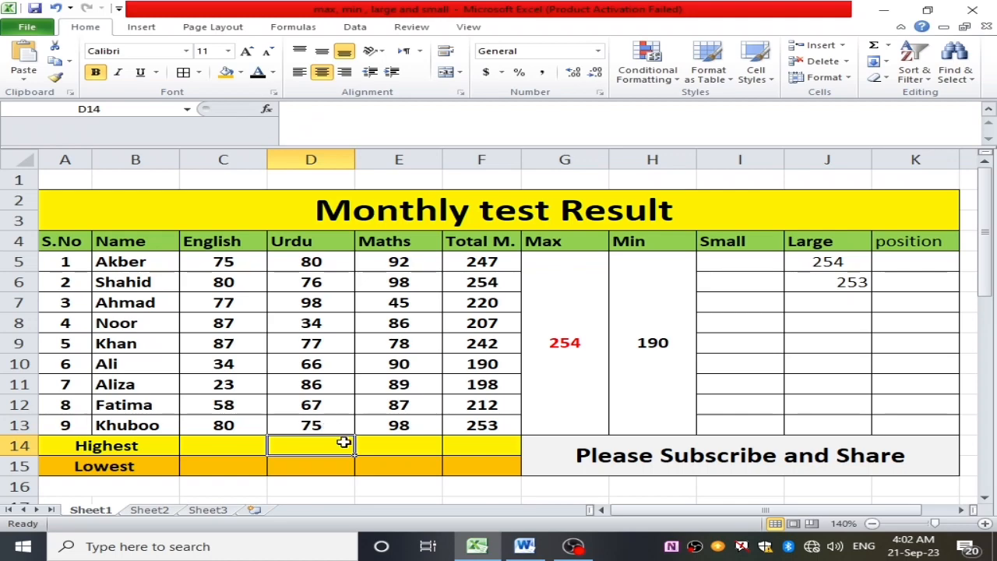
# - Make the two LARGE results in J5:J6 bold and center them in their cells
pyautogui.moveTo(823, 261); pyautogui.dragTo(843, 281)
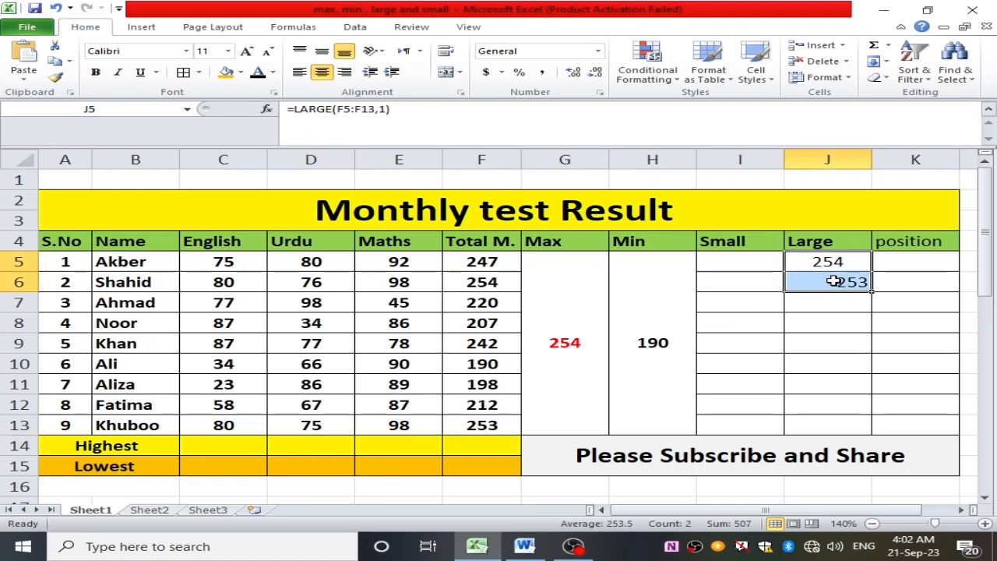
pyautogui.click(95, 72)
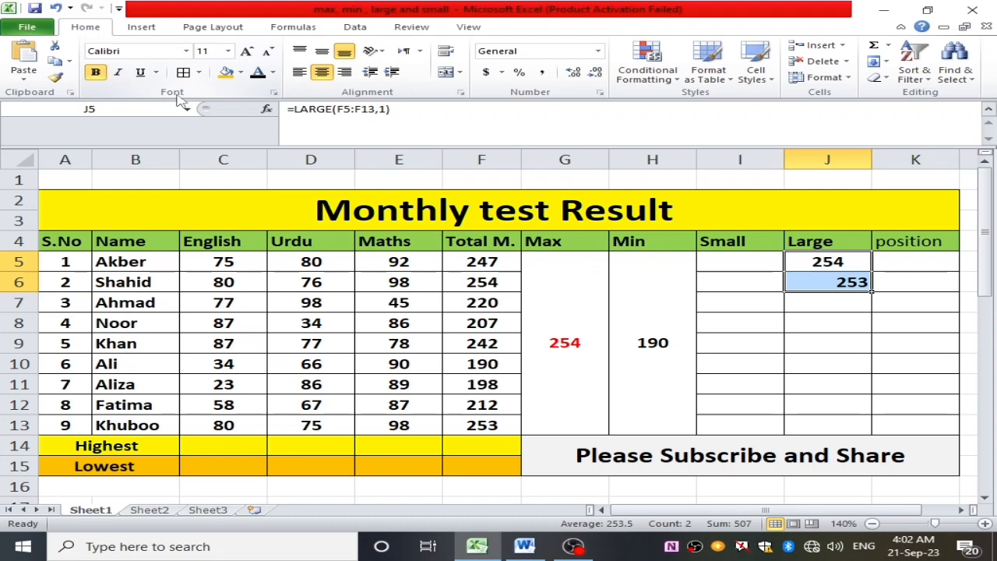
pyautogui.click(325, 73)
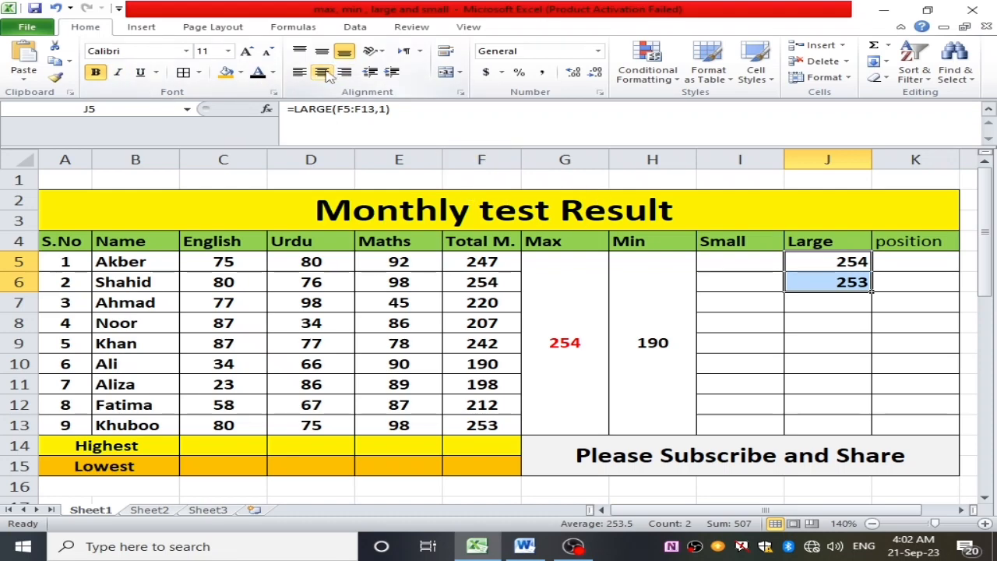
pyautogui.click(326, 73)
# - Find the third-largest total in cell J7 with =LARGE(F5:F13,3)
pyautogui.click(844, 294)
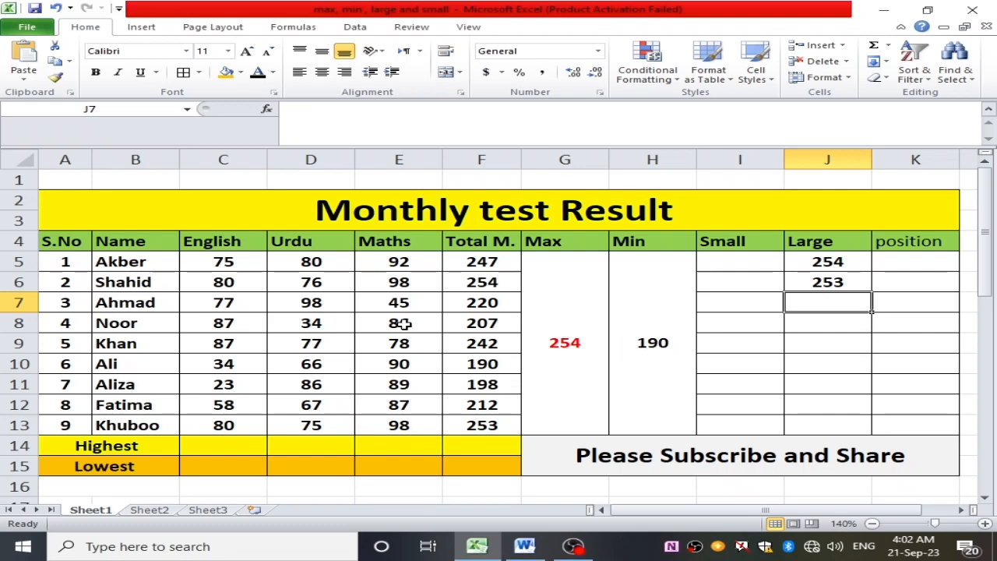
pyautogui.doubleClick(822, 303)
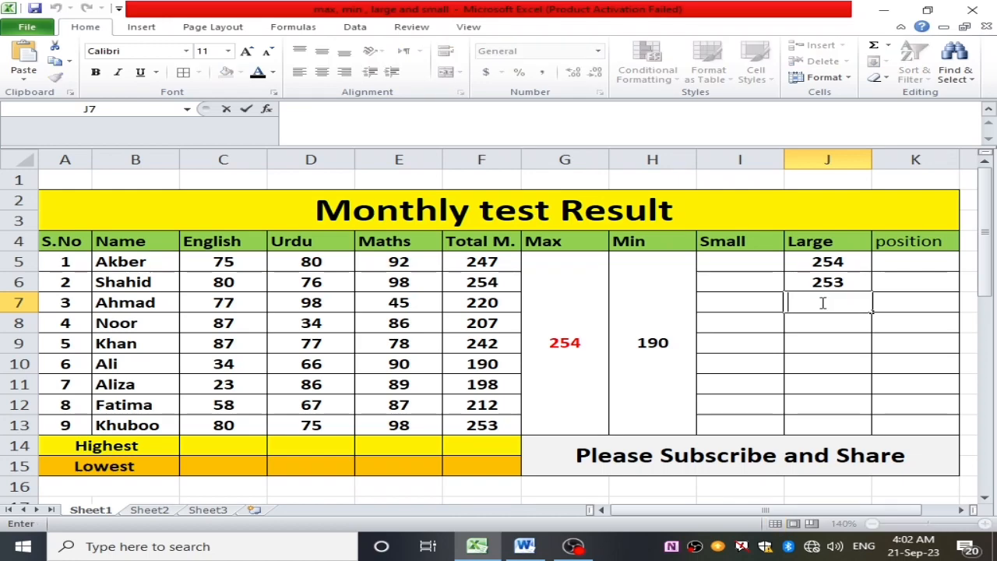
pyautogui.write('=')
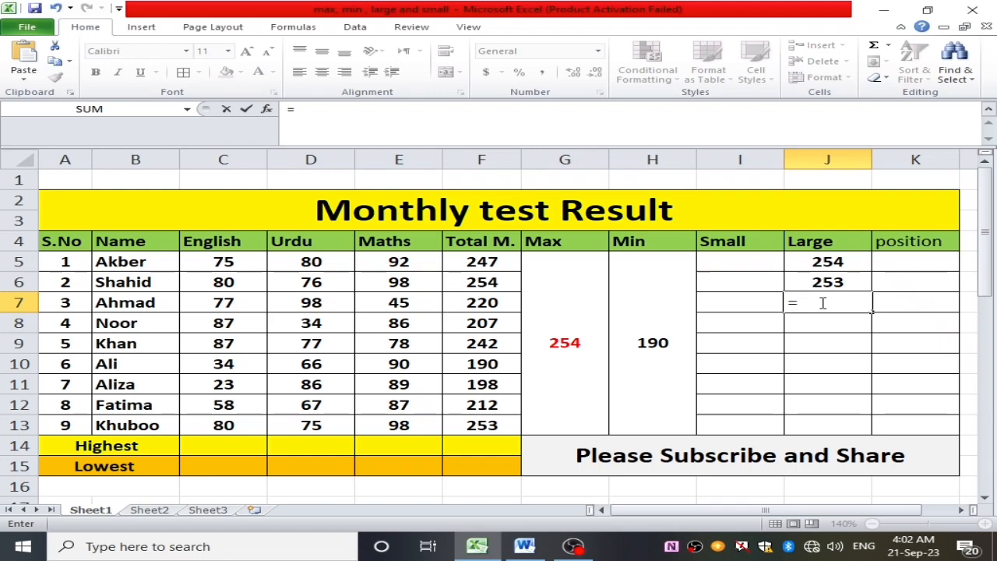
pyautogui.write('large(')
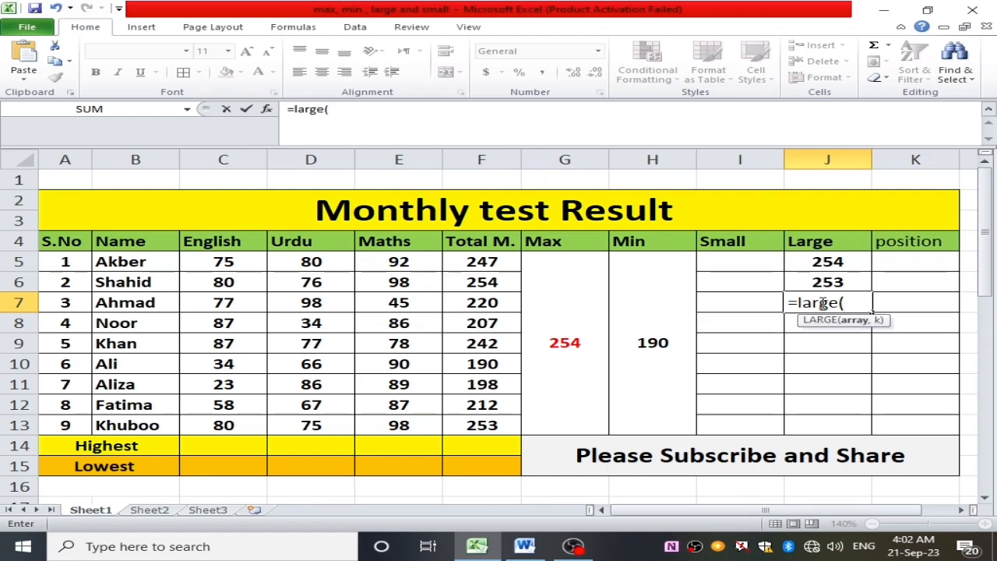
pyautogui.moveTo(458, 260); pyautogui.dragTo(503, 415)
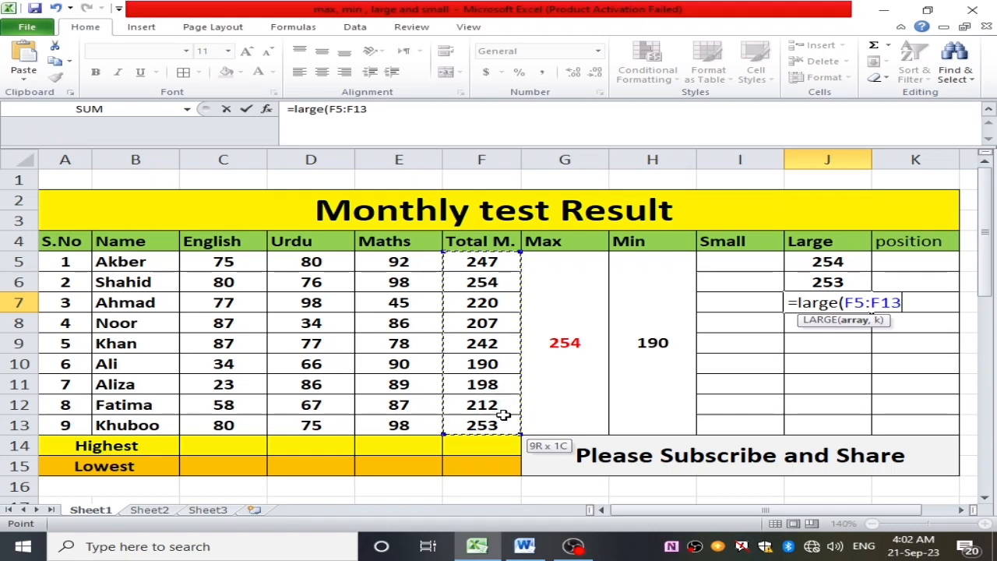
pyautogui.write(',')
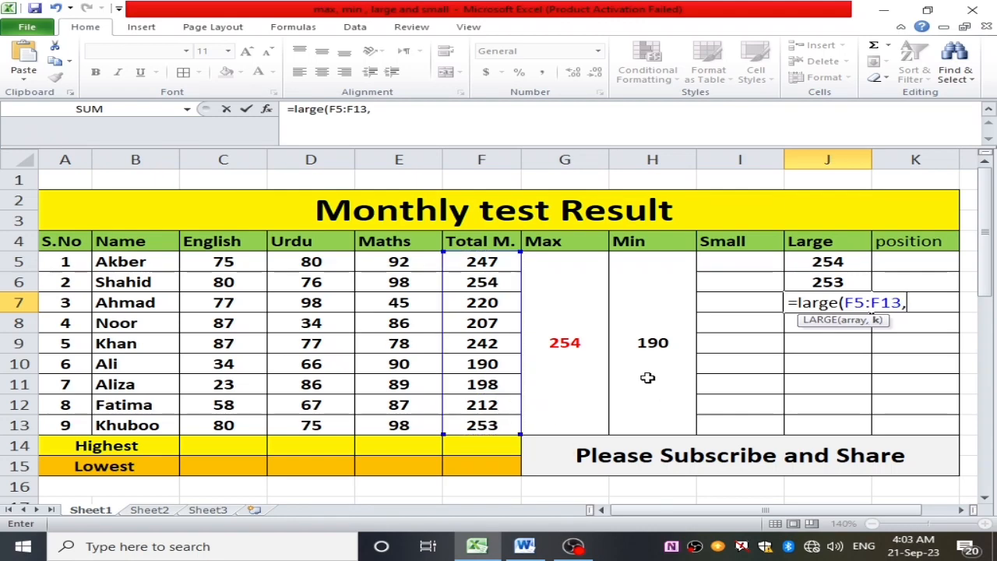
pyautogui.write('3)')
pyautogui.press('Return')
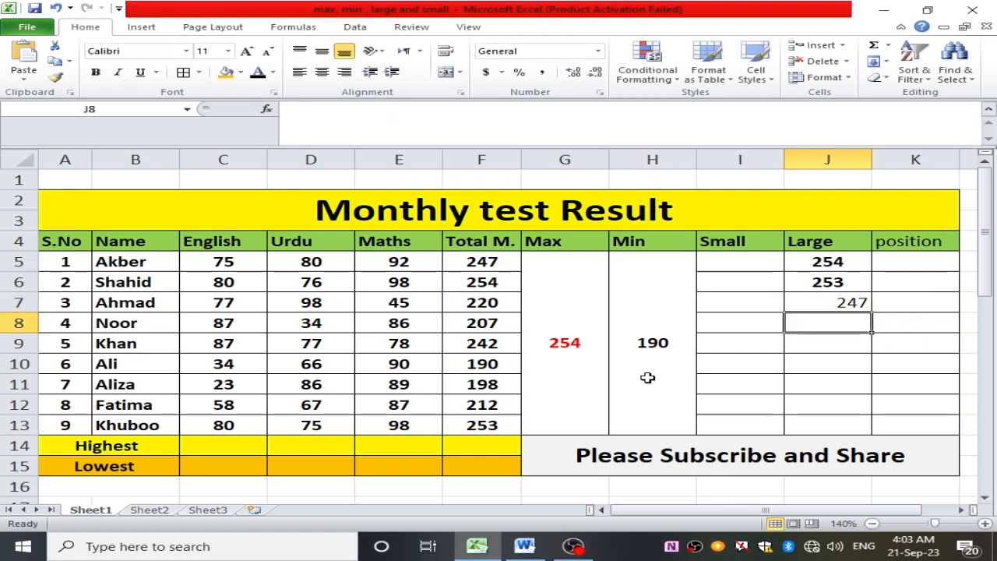
# - Make the third-largest result in J7 bold and center it in its cell
pyautogui.click(849, 305)
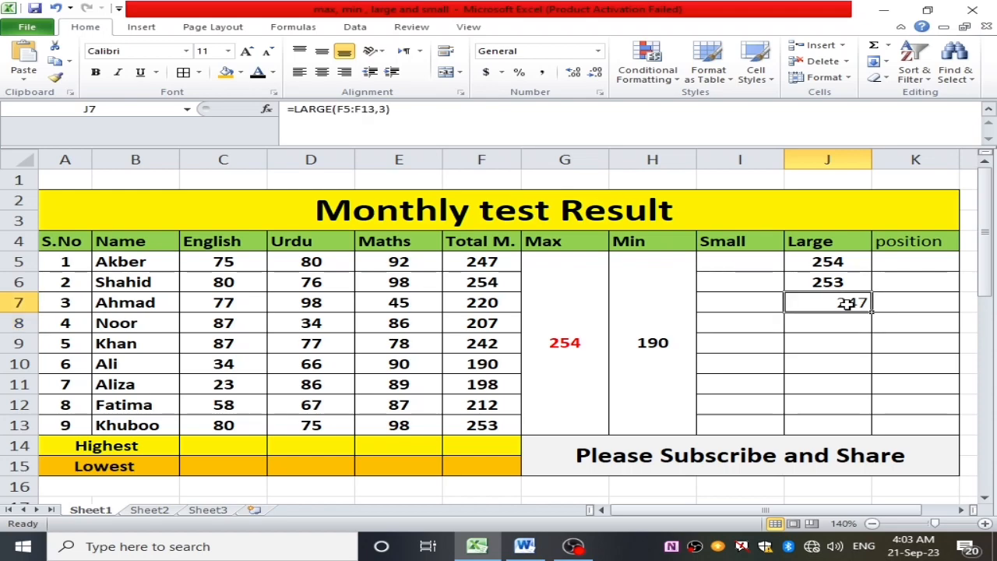
pyautogui.click(95, 71)
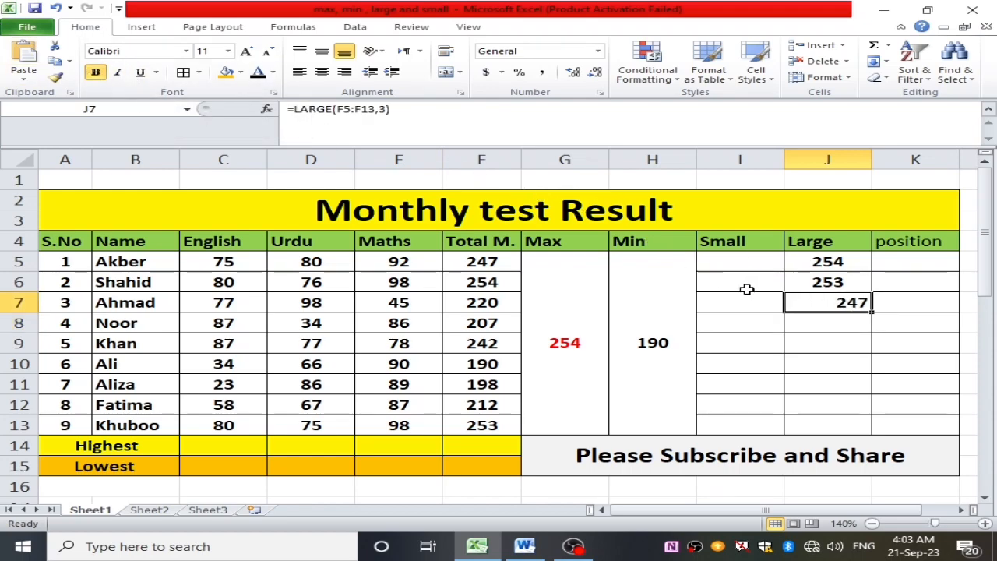
pyautogui.click(322, 72)
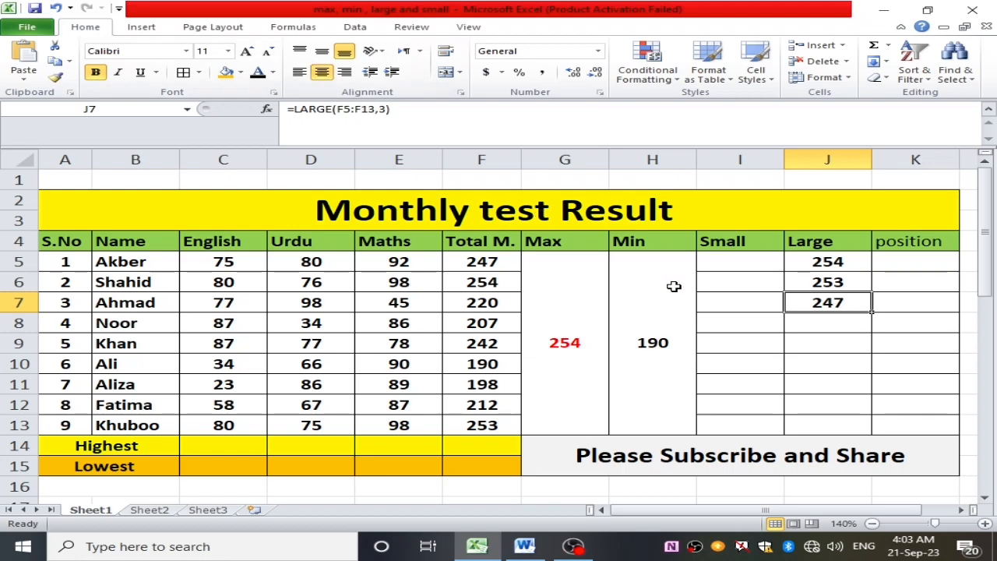
# - Find the fourth-largest total in cell J8 of the Large column using LARGE on F5:F13 with k set to 4
pyautogui.click(841, 329)
pyautogui.doubleClick(840, 329)
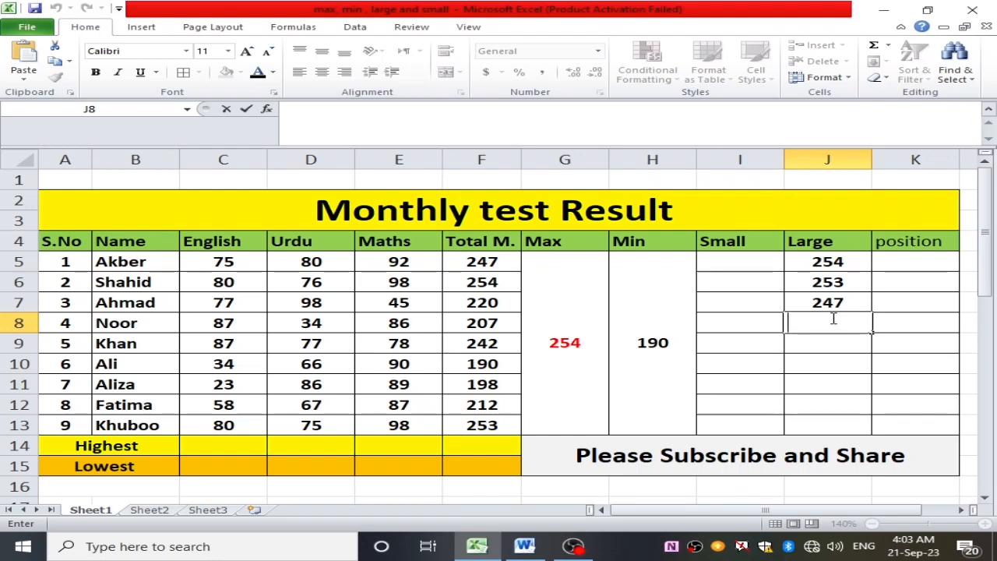
pyautogui.write('=')
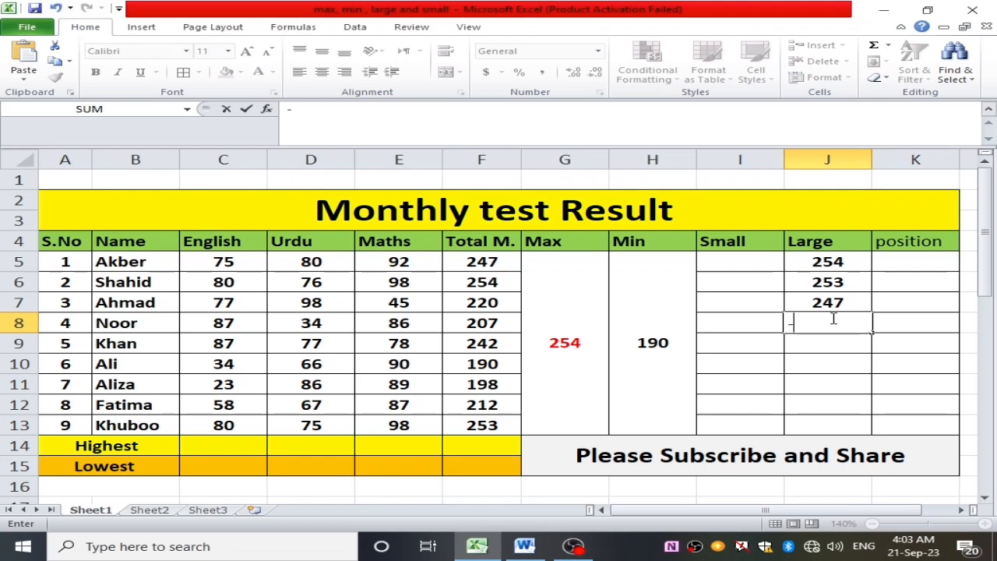
pyautogui.press('BackSpace')
pyautogui.write('=large(')
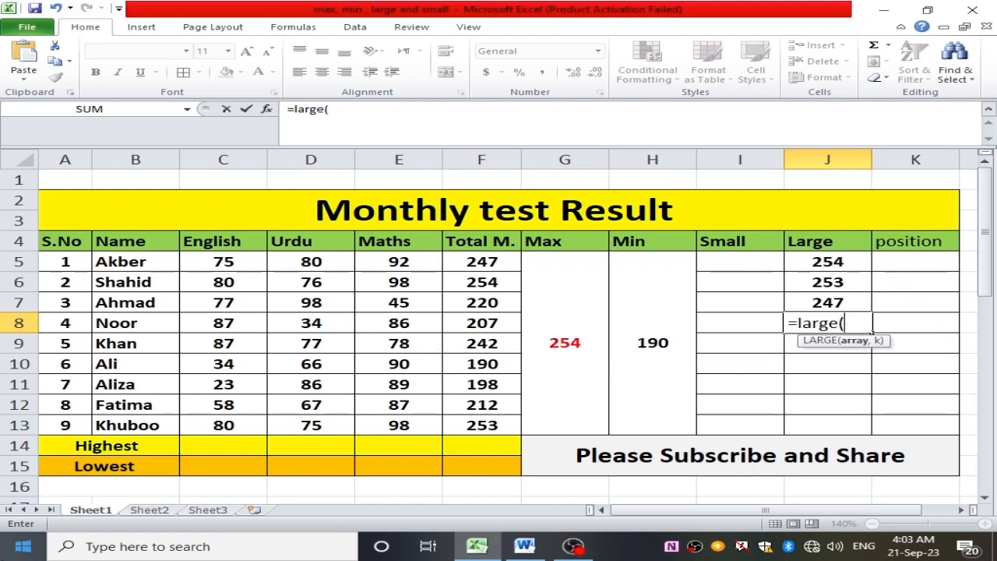
pyautogui.moveTo(483, 265); pyautogui.dragTo(504, 425)
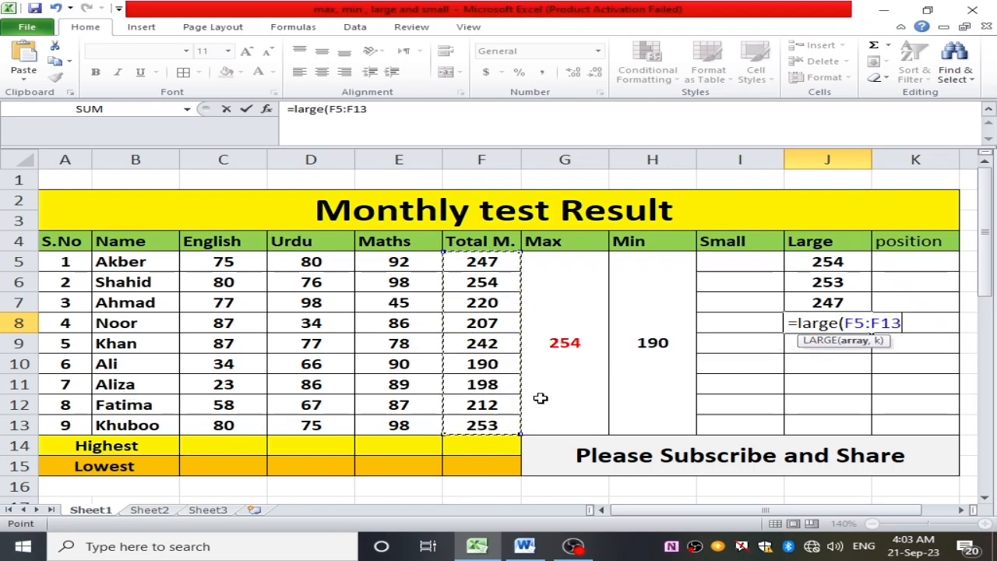
pyautogui.write(',')
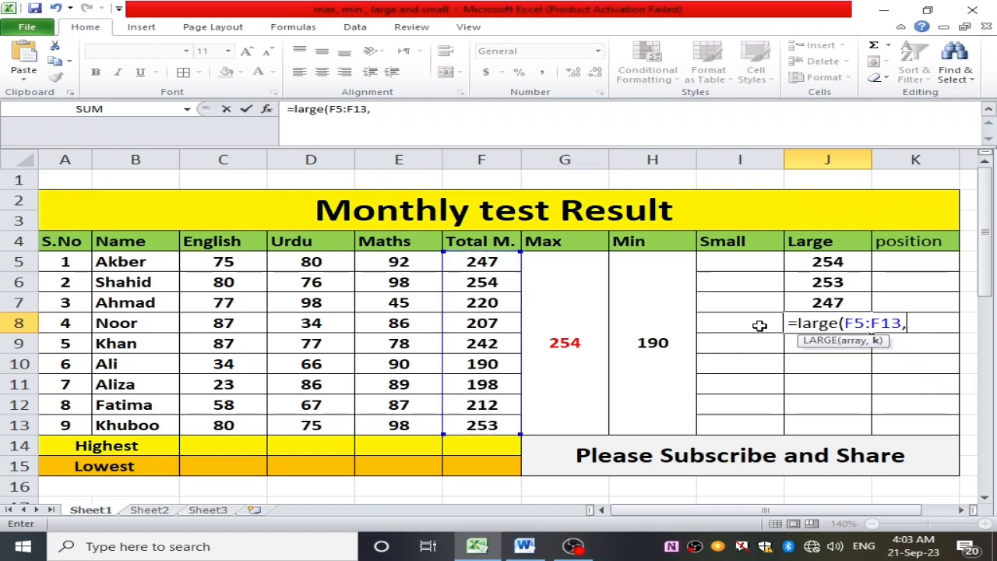
pyautogui.write('4')
pyautogui.press('Return')
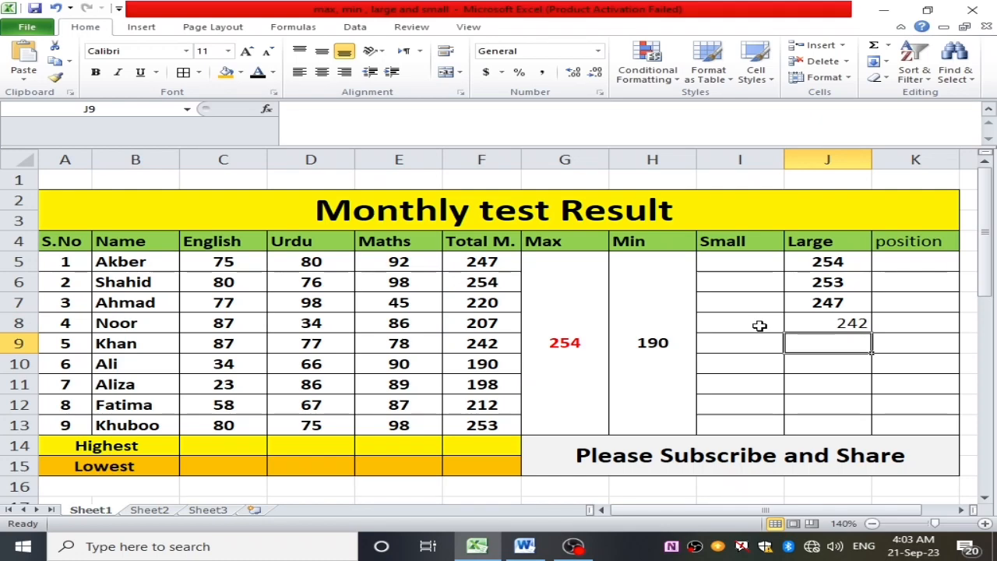
# - Find the fifth-largest total in cell J9 of the Large column using LARGE on F5:F13 with k set to 5
pyautogui.write('=')
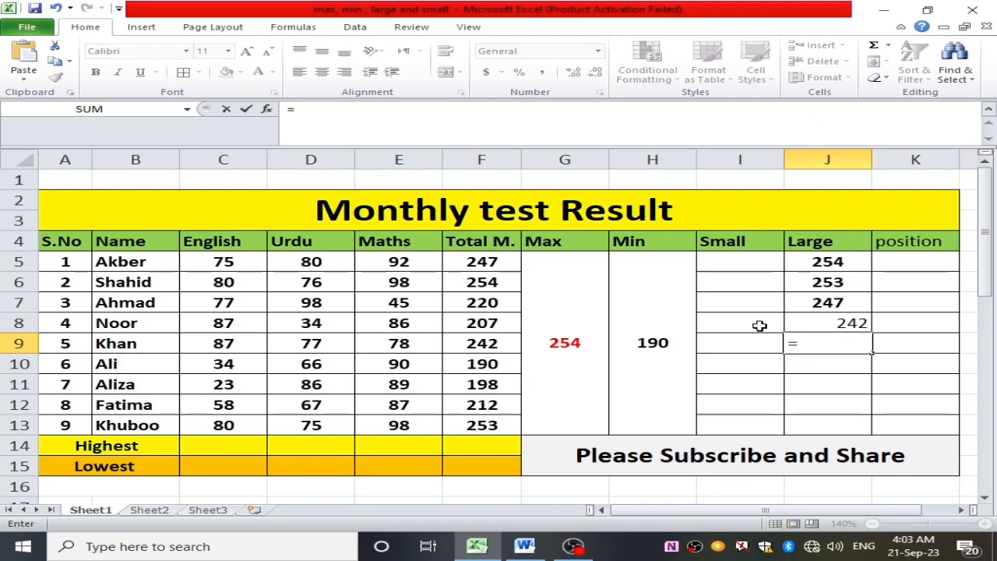
pyautogui.write('lar')
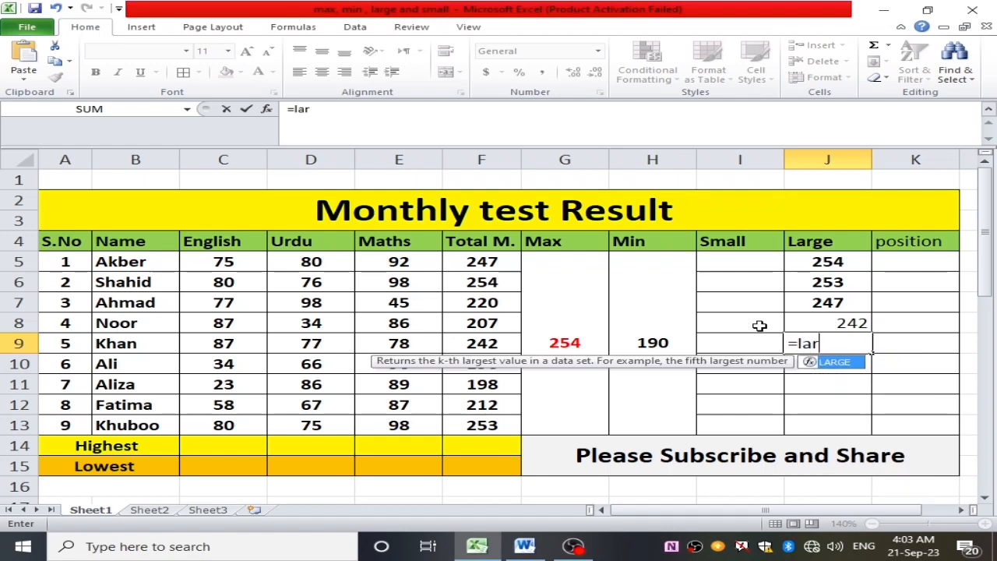
pyautogui.write('ge(')
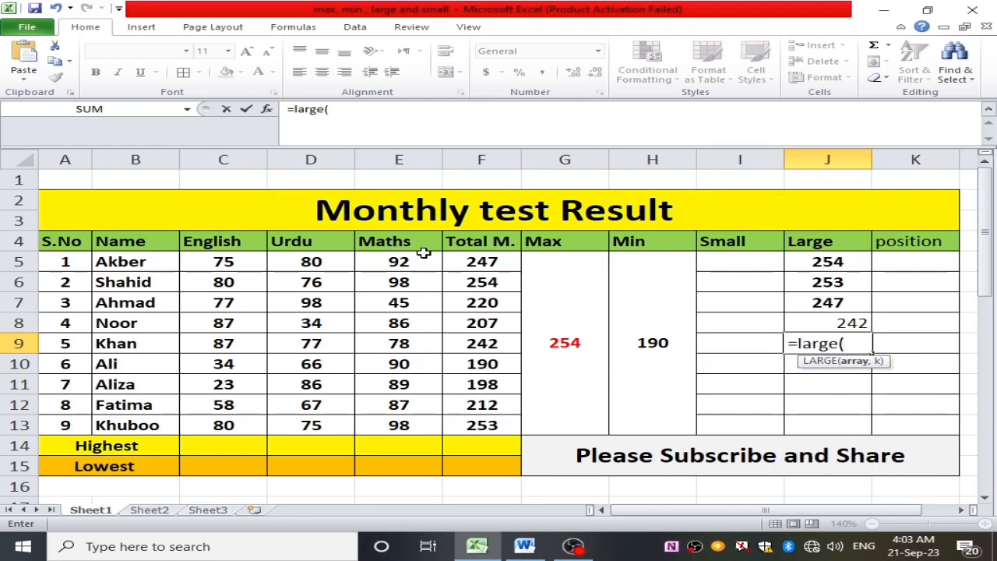
pyautogui.moveTo(476, 263); pyautogui.dragTo(510, 418)
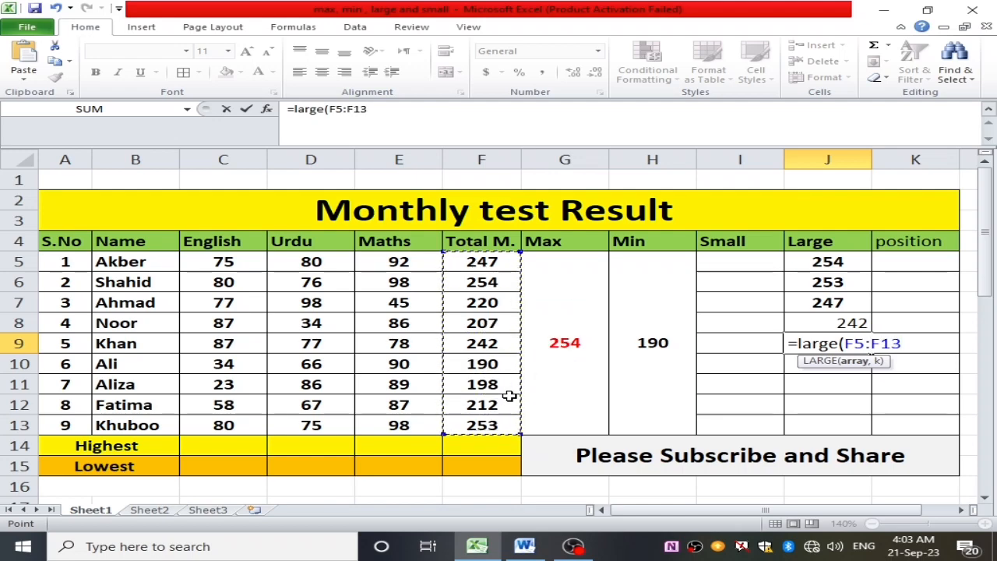
pyautogui.write(',')
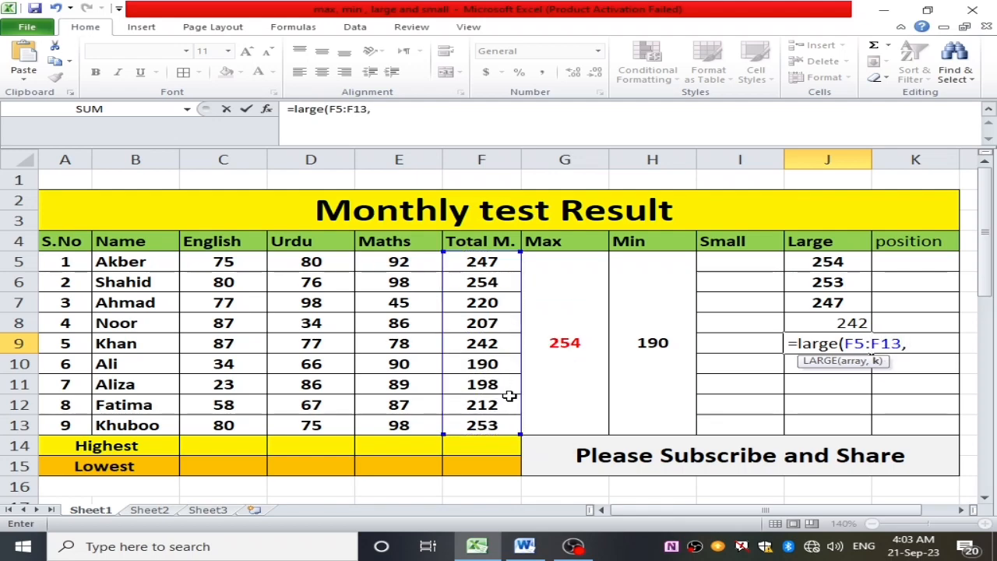
pyautogui.write('5')
pyautogui.press('Return')
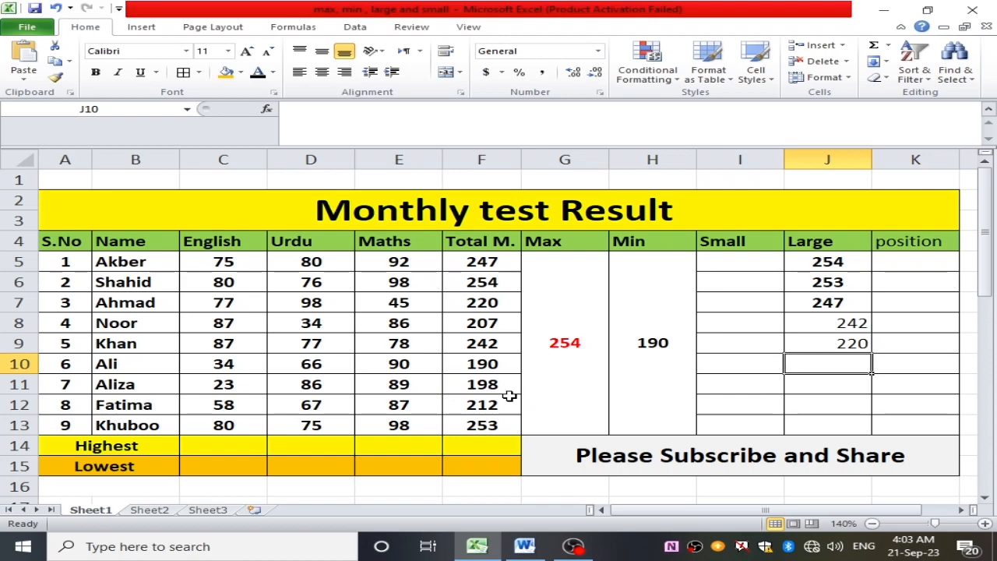
# - Center all five LARGE results in J5:J9 and make them all bold
pyautogui.moveTo(847, 261); pyautogui.dragTo(862, 342)
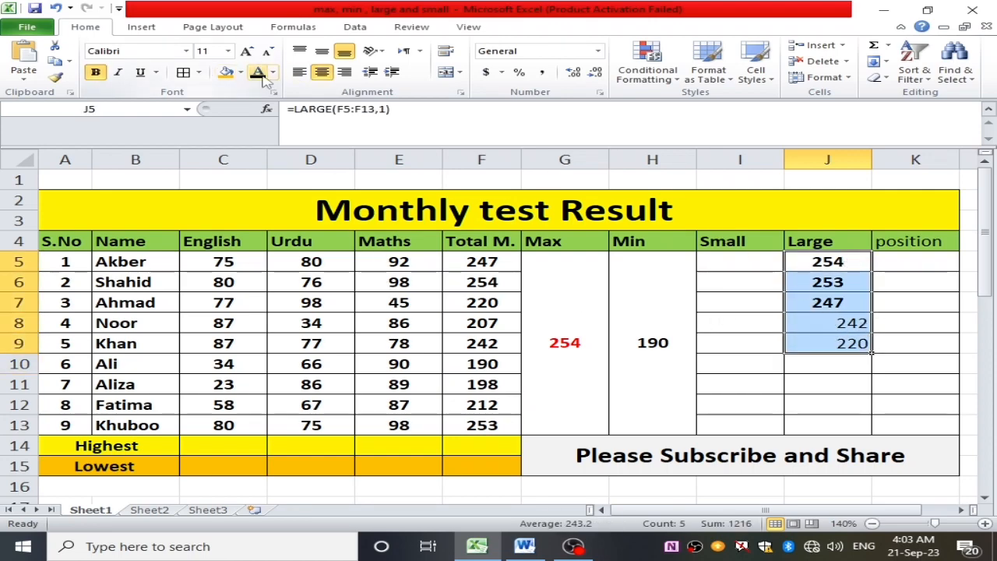
pyautogui.click(324, 73)
pyautogui.click(325, 74)
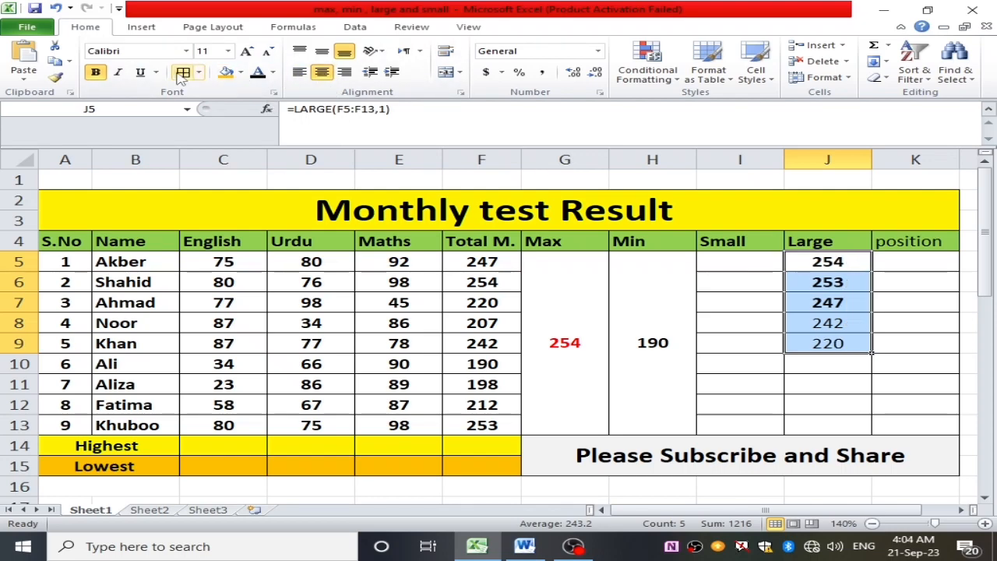
pyautogui.click(95, 71)
pyautogui.click(95, 71)
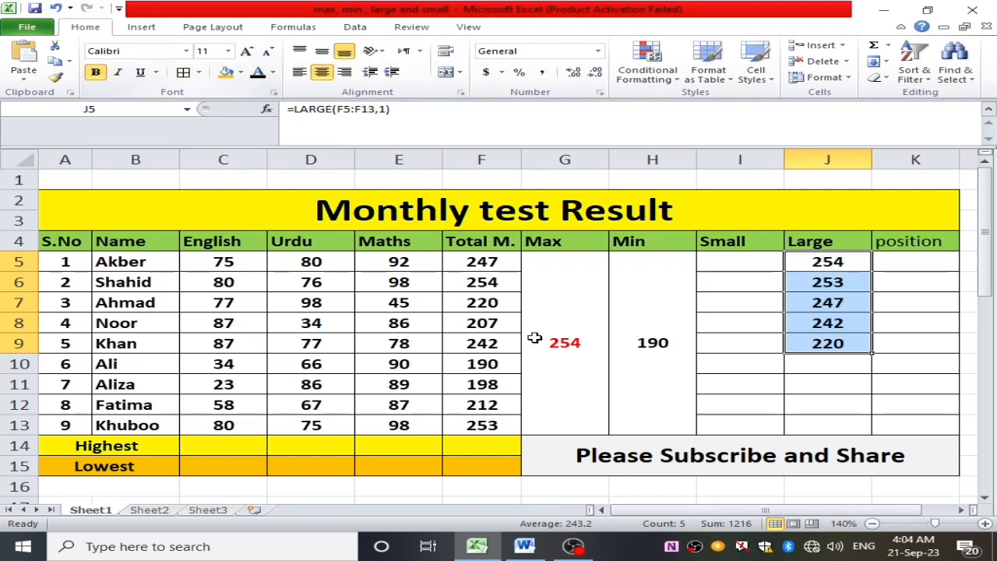
pyautogui.click(853, 398)
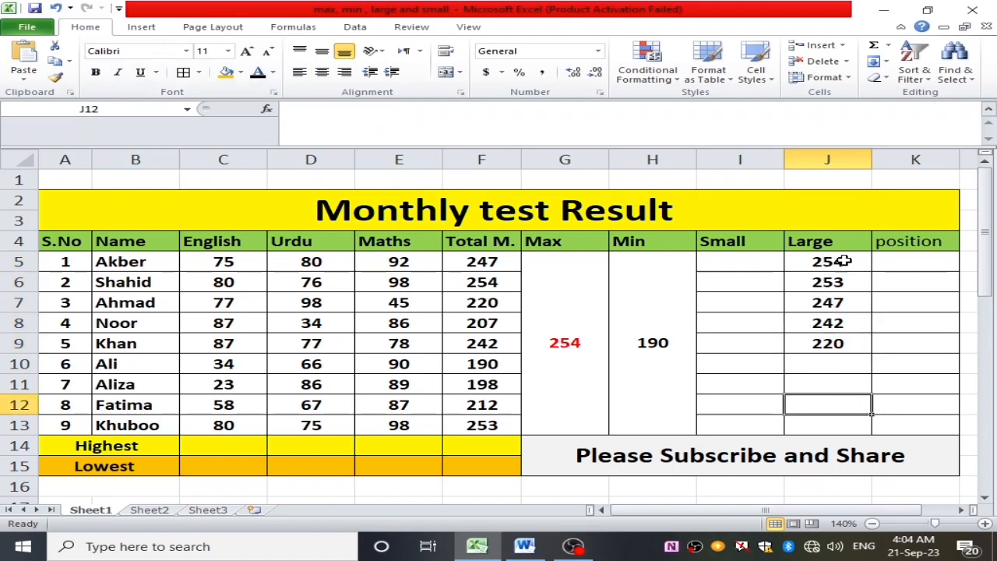
# - Enter 1st in cell K5 and 2nd in cell K6 of the position column
pyautogui.click(913, 261)
pyautogui.doubleClick(913, 261)
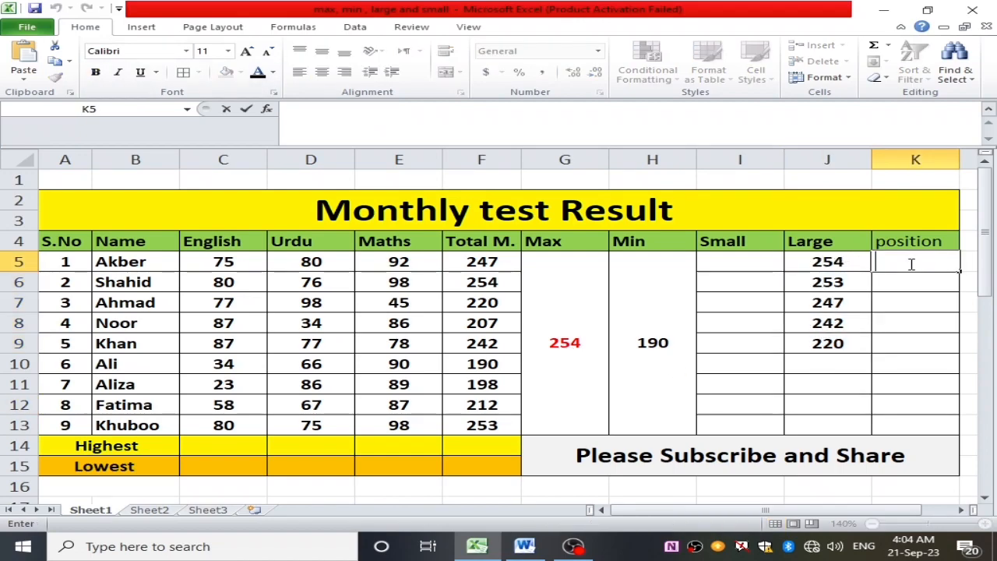
pyautogui.write('s')
pyautogui.write('1s5')
pyautogui.press('BackSpace')
pyautogui.write('4')
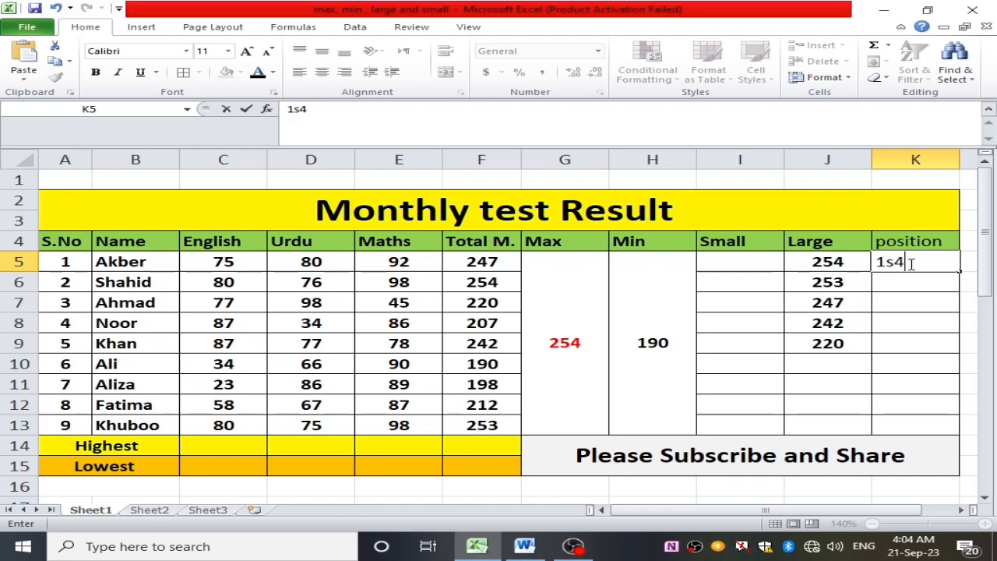
pyautogui.press('BackSpace')
pyautogui.write('5')
pyautogui.press('BackSpace')
pyautogui.write('t')
pyautogui.press('Return')
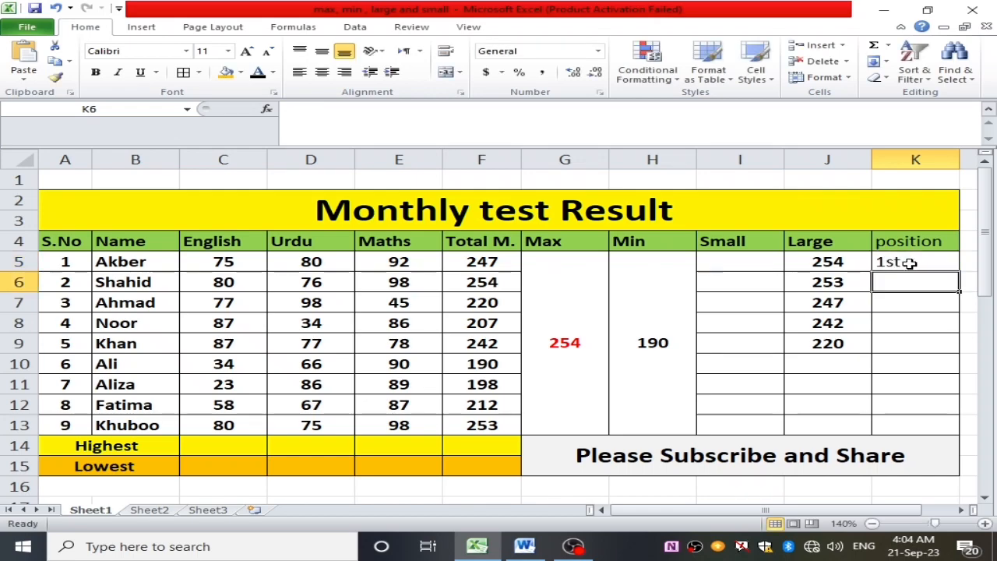
pyautogui.write('2nd')
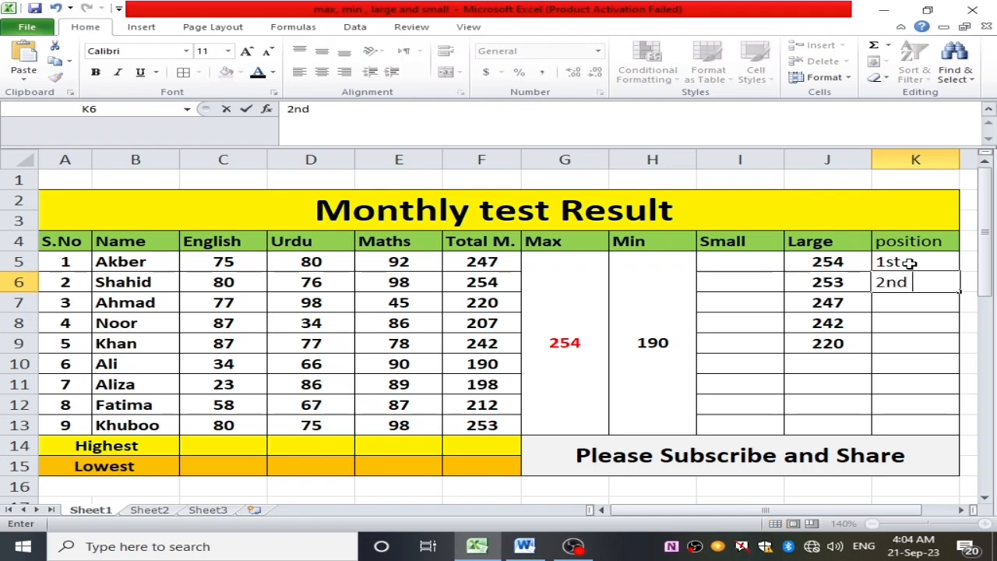
pyautogui.moveTo(915, 363); pyautogui.dragTo(917, 342)
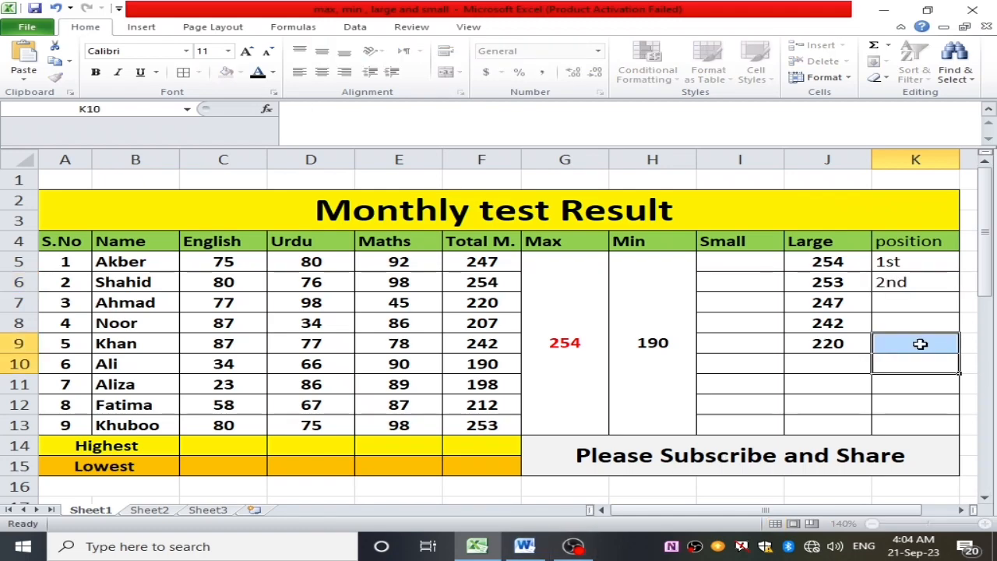
# - Fill the ordinal series from K5:K6 down the position column to 5th in K9, and extend it to 9th in K13
pyautogui.moveTo(896, 262); pyautogui.dragTo(899, 283)
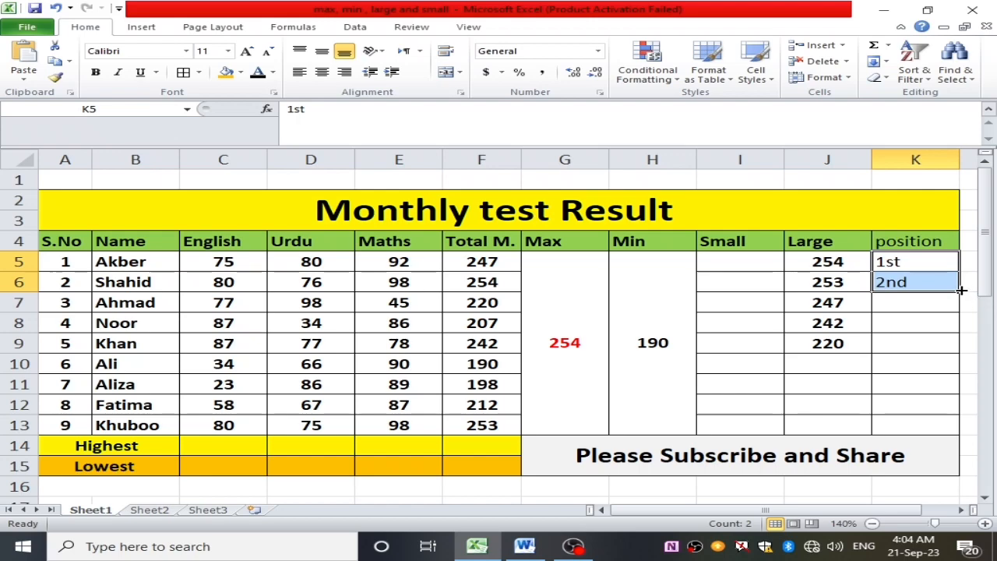
pyautogui.moveTo(960, 292); pyautogui.dragTo(968, 351)
pyautogui.click(886, 380)
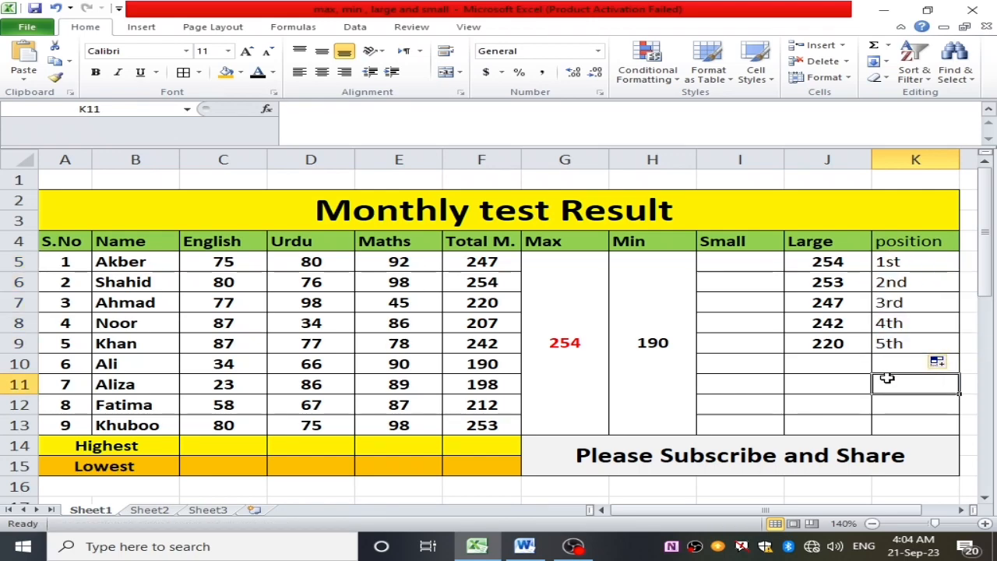
pyautogui.click(936, 337)
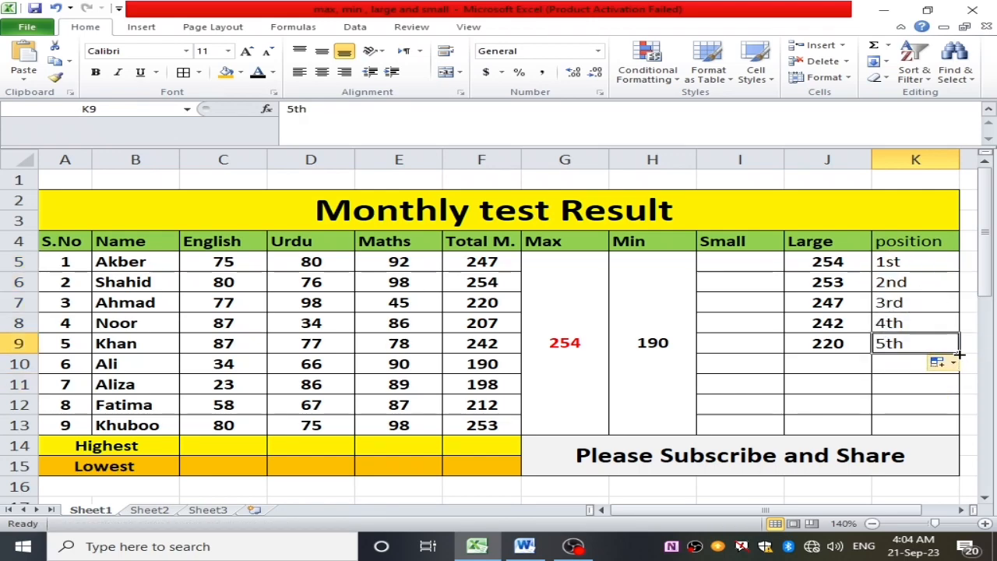
pyautogui.moveTo(959, 351); pyautogui.dragTo(960, 377)
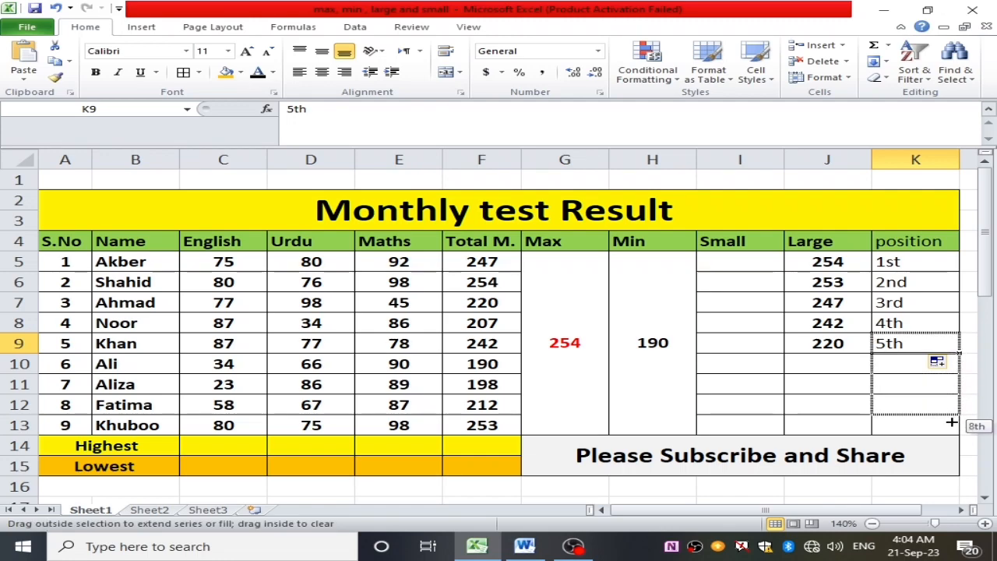
pyautogui.moveTo(951, 424); pyautogui.dragTo(953, 428)
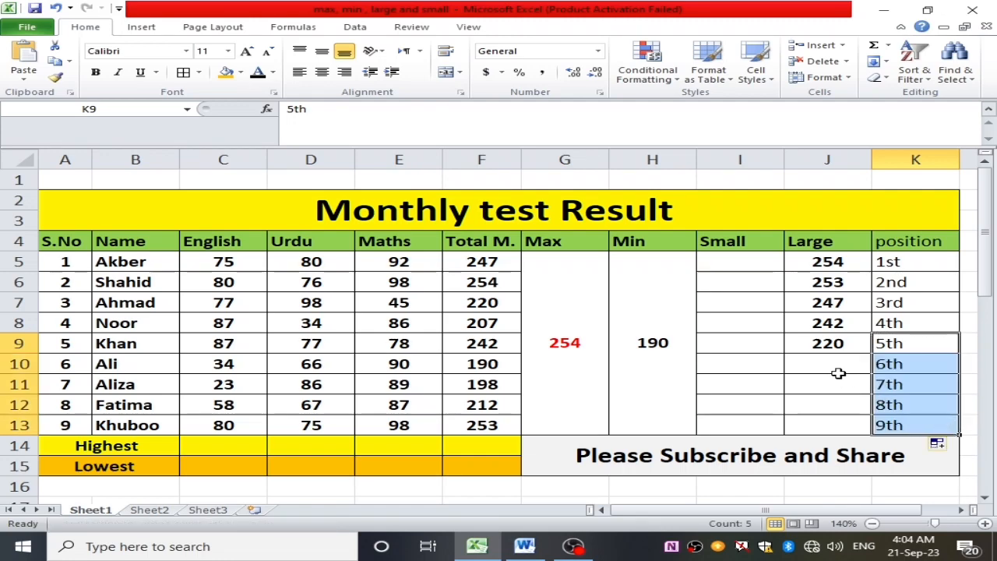
# - Find the sixth-largest total in cell J10 of the Large column using LARGE on F5:F13 with k set to 6
pyautogui.doubleClick(837, 369)
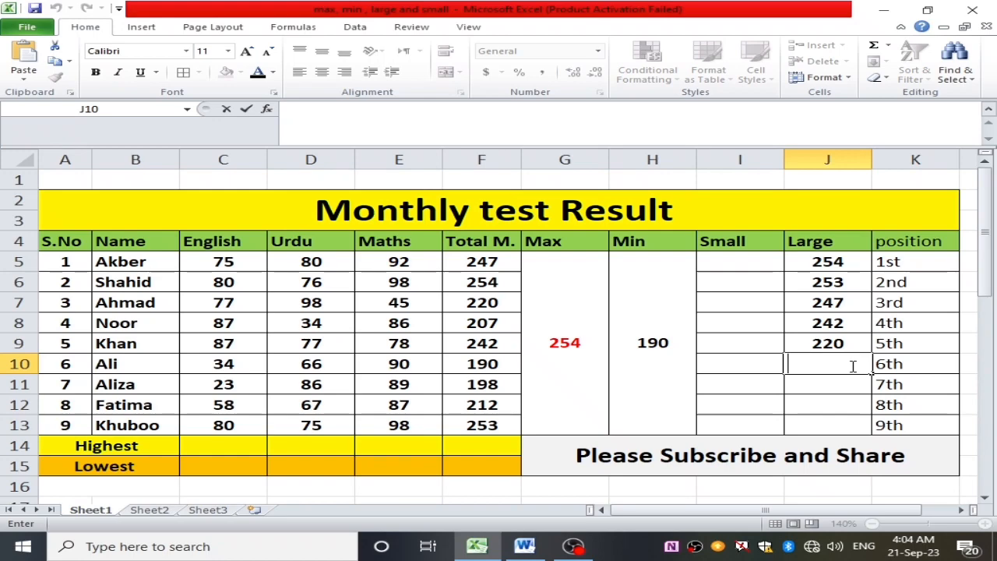
pyautogui.write('=')
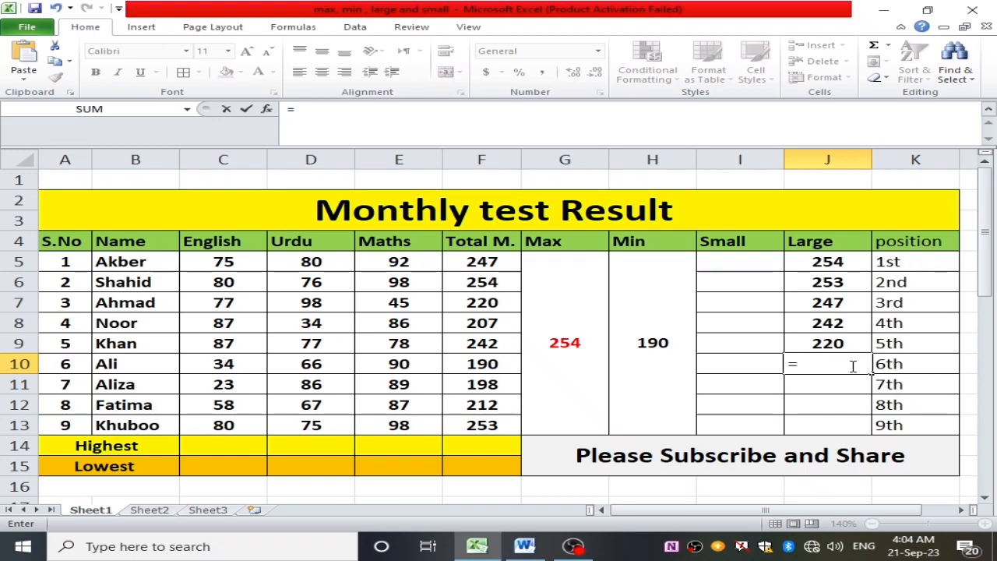
pyautogui.write('large')
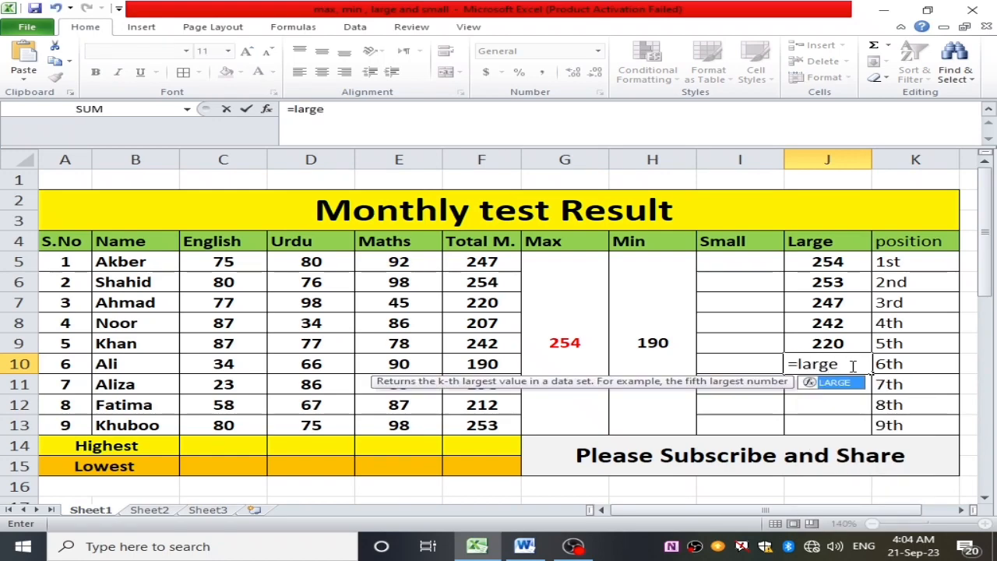
pyautogui.write('(')
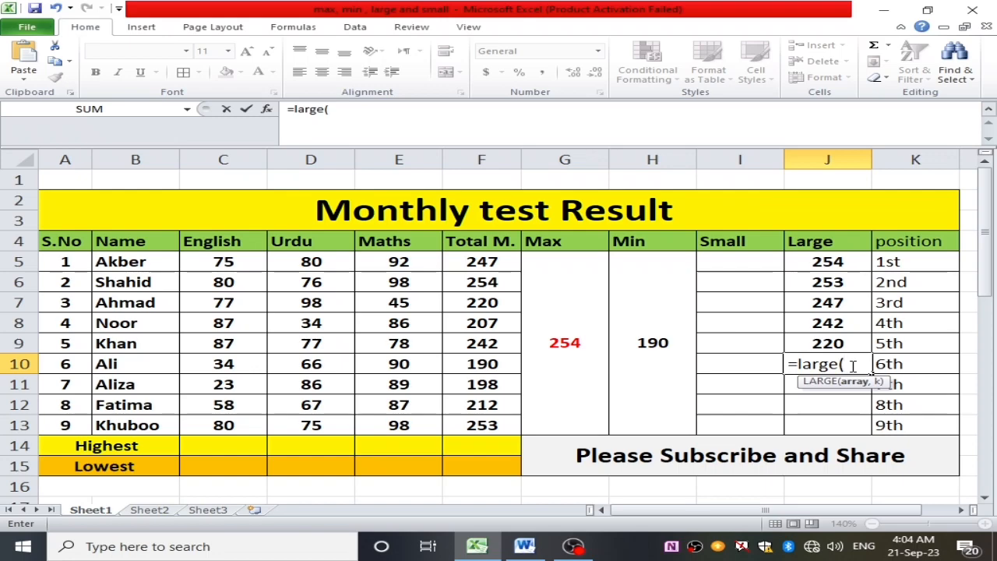
pyautogui.moveTo(459, 265); pyautogui.dragTo(514, 426)
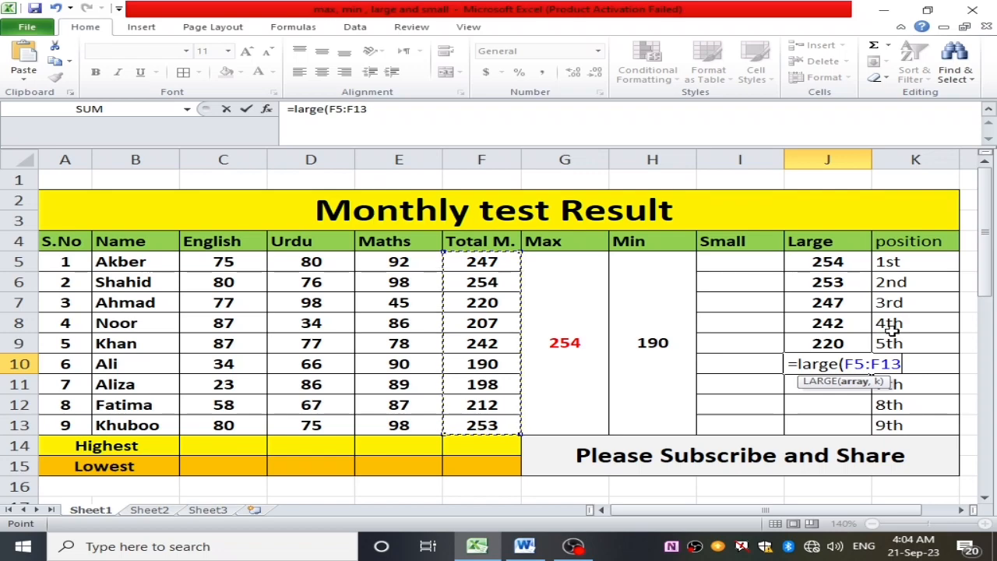
pyautogui.write(',')
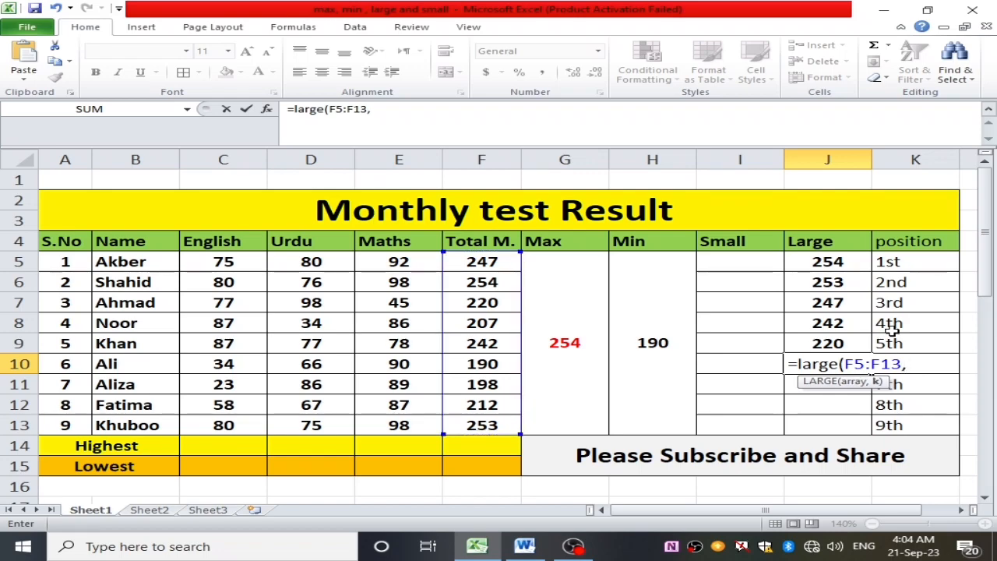
pyautogui.write('6')
pyautogui.press('Return')
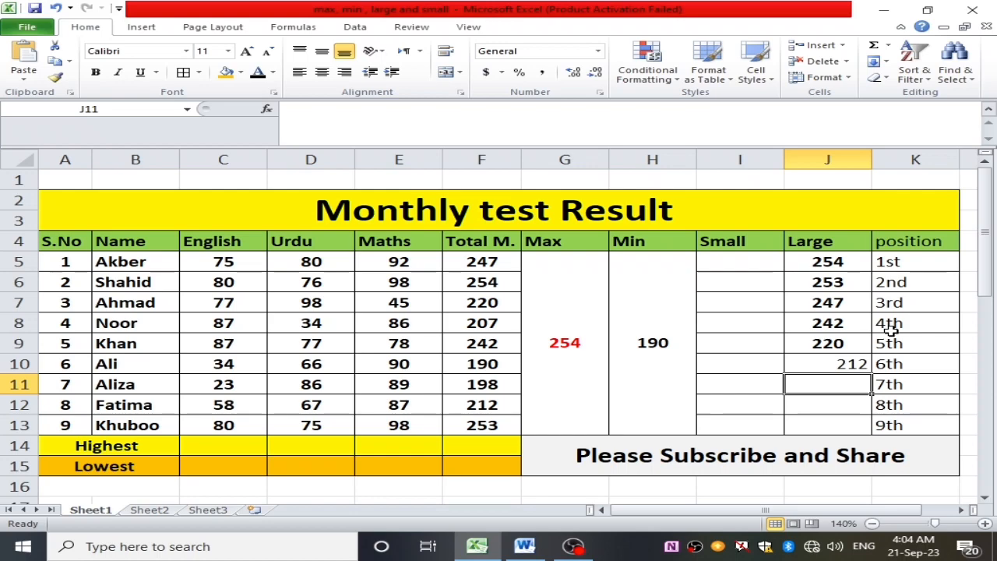
# - Find the seventh-largest total in cell J11 of the Large column using LARGE on F5:F13 with k set to 7
pyautogui.doubleClick(825, 384)
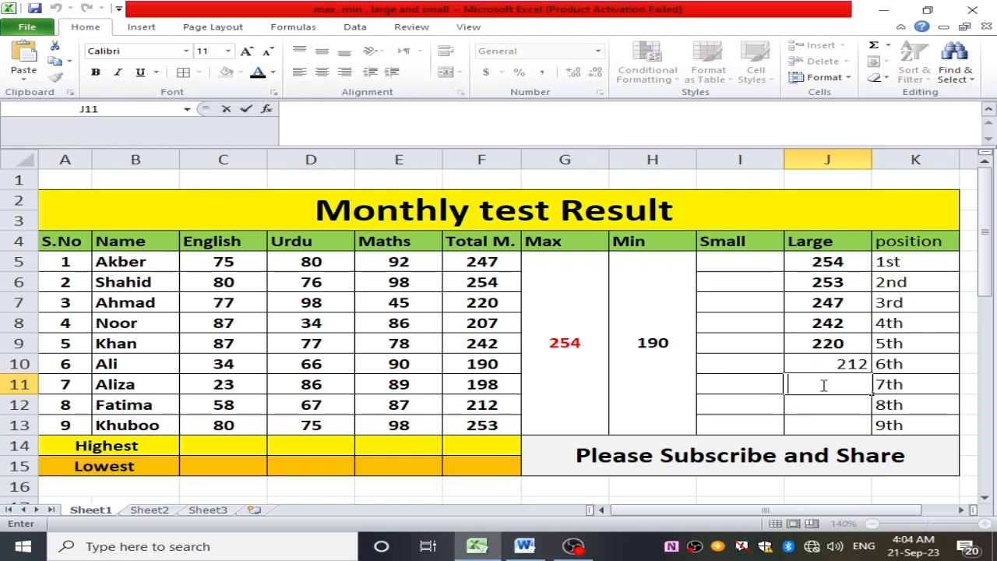
pyautogui.write('=large(')
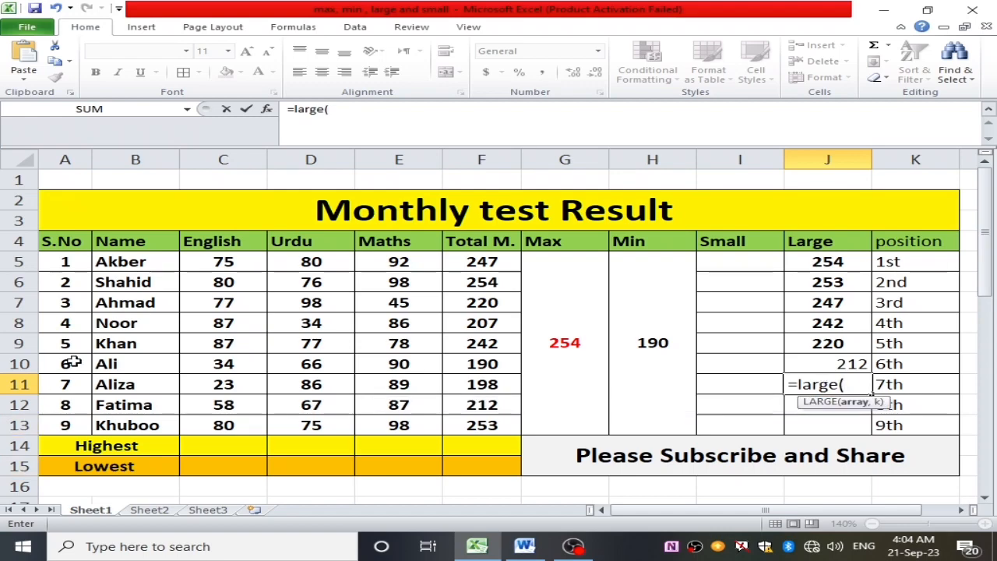
pyautogui.moveTo(492, 264); pyautogui.dragTo(526, 416)
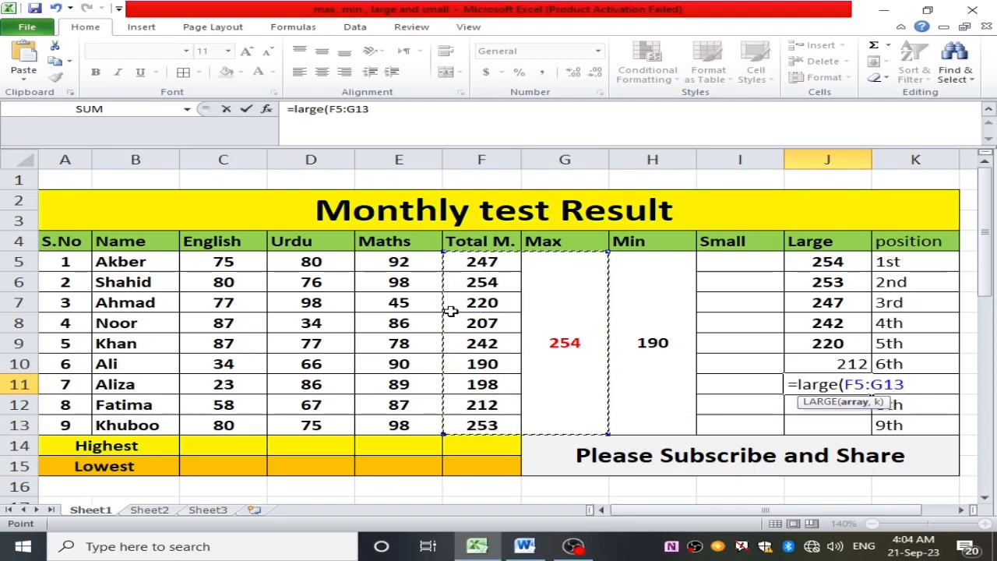
pyautogui.moveTo(456, 261); pyautogui.dragTo(489, 421)
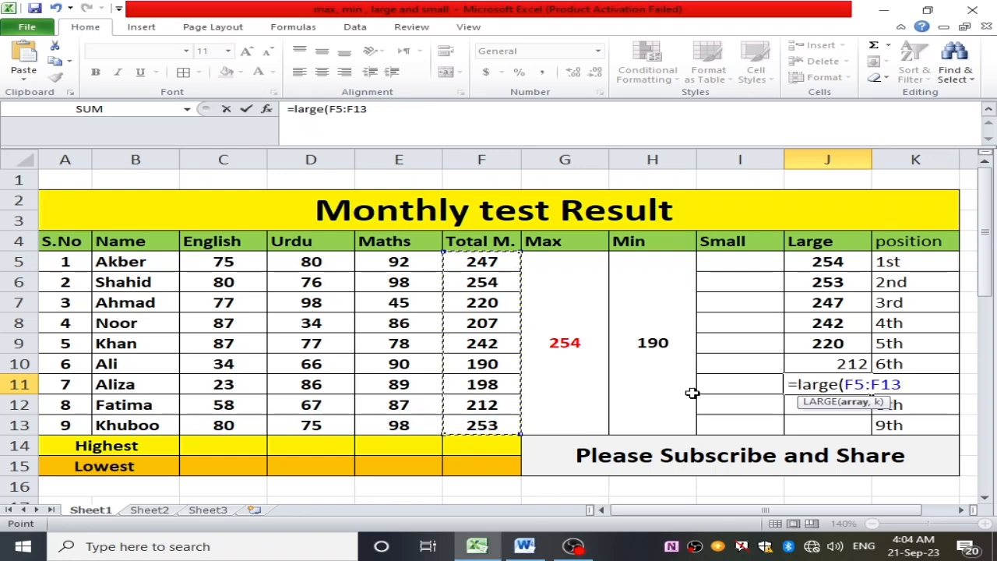
pyautogui.write(',')
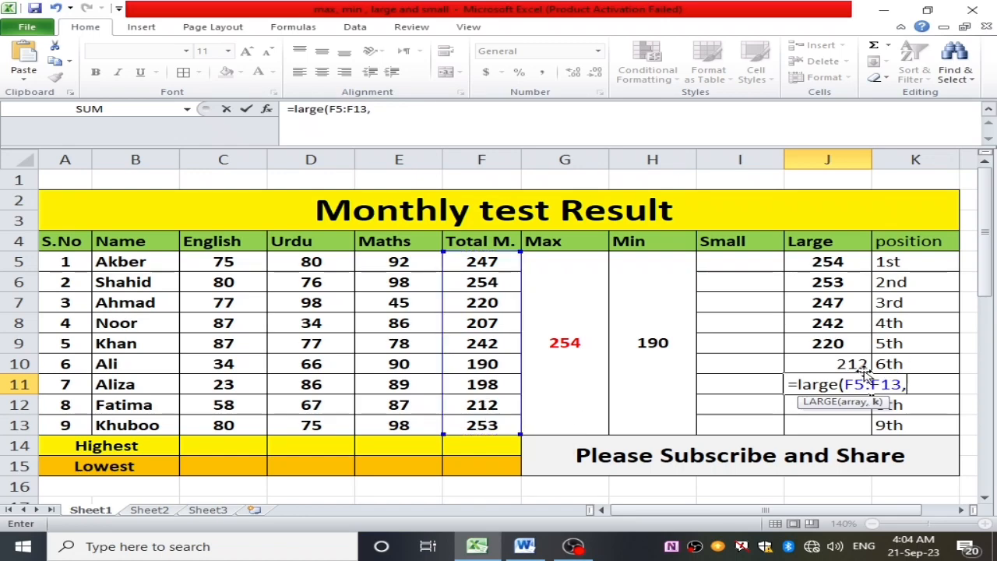
pyautogui.write('7')
pyautogui.press('Return')
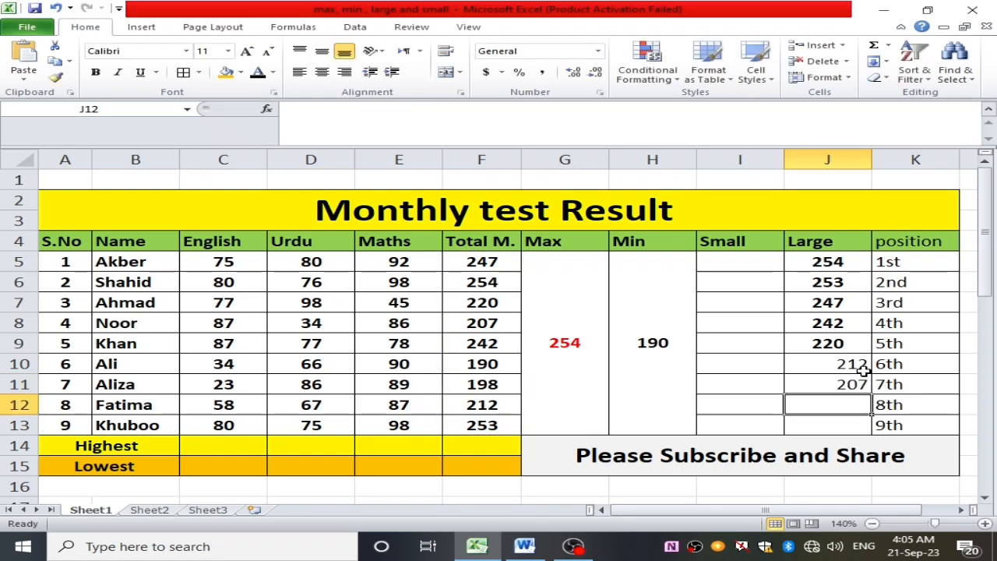
# - Find the eighth-largest total in cell J12 of the Large column using LARGE on F5:F13 with k set to 8
pyautogui.doubleClick(827, 406)
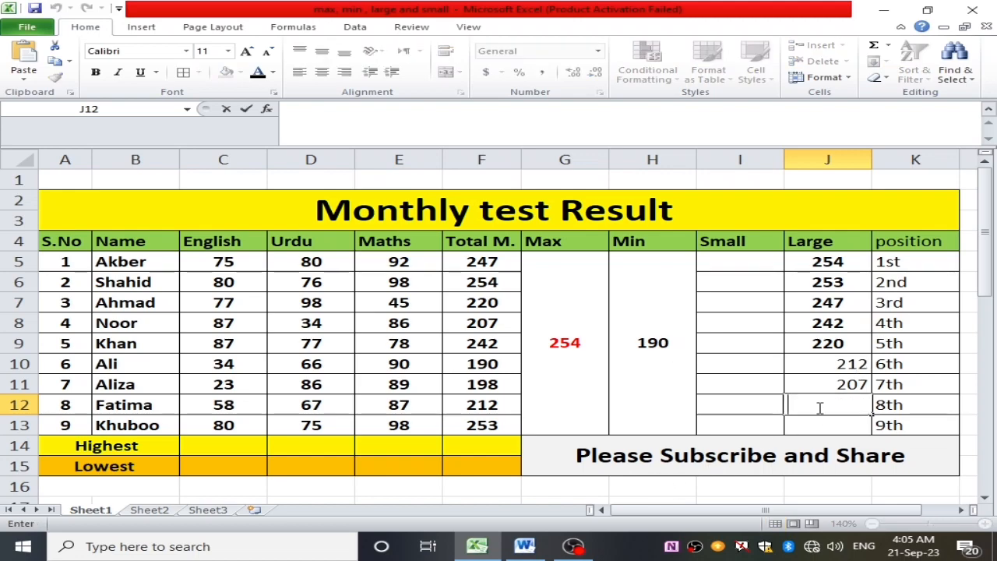
pyautogui.write('1')
pyautogui.press('BackSpace')
pyautogui.write('=')
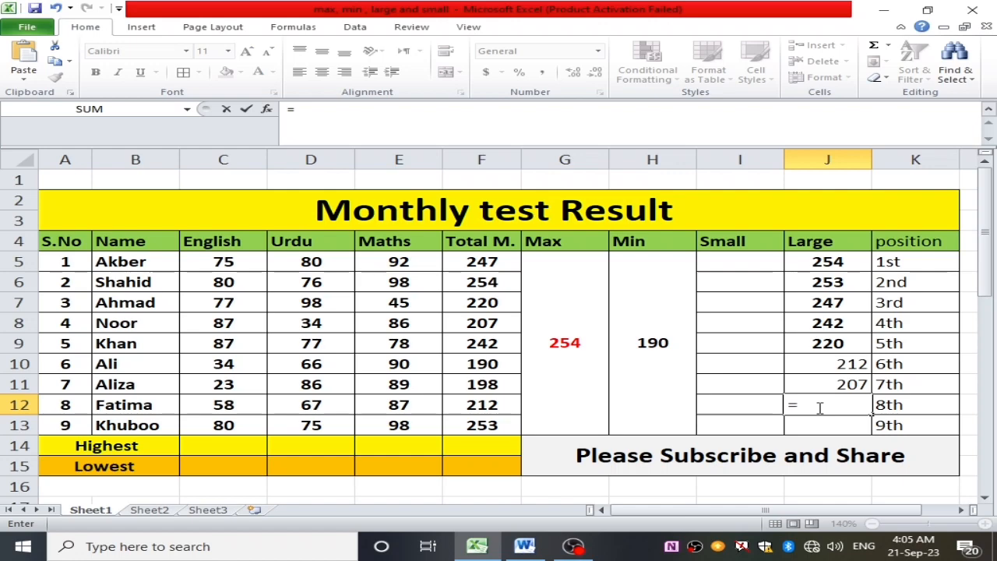
pyautogui.write('large(')
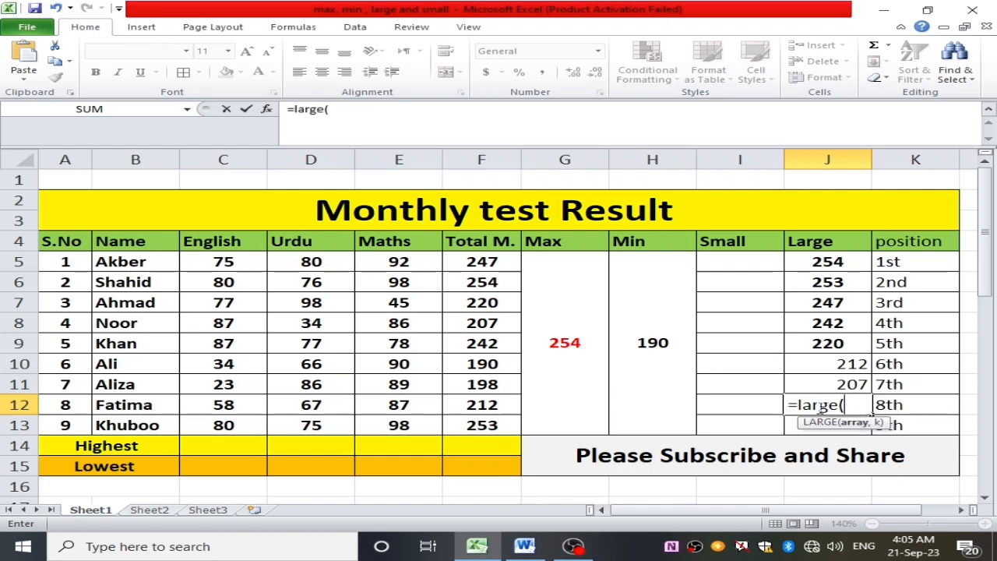
pyautogui.moveTo(483, 263); pyautogui.dragTo(506, 423)
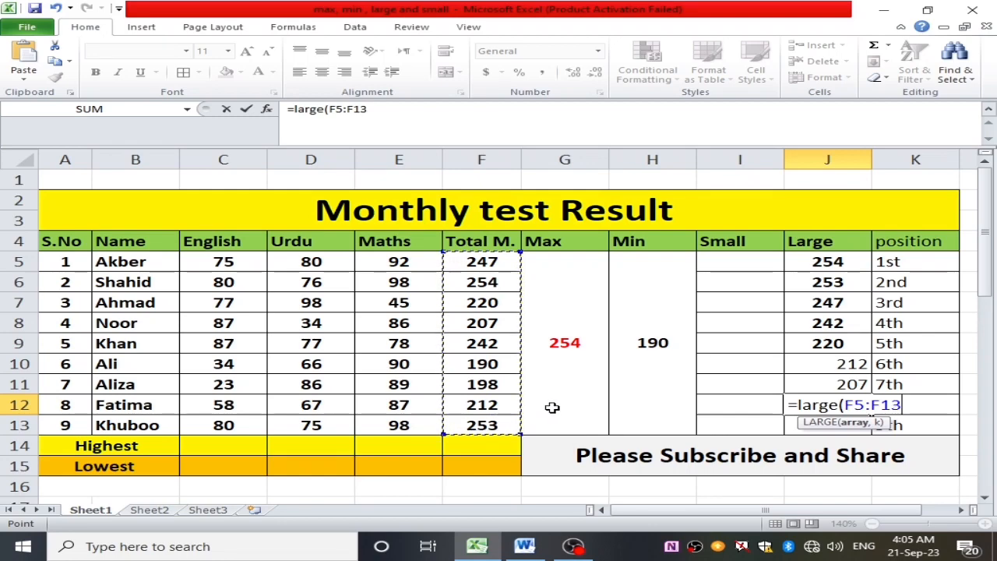
pyautogui.write(',')
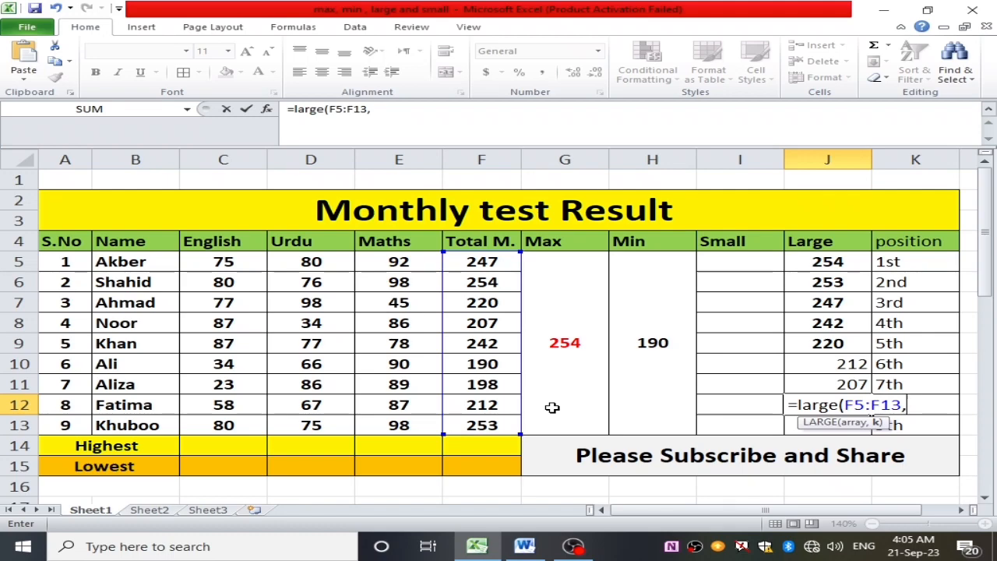
pyautogui.write('8')
pyautogui.press('Return')
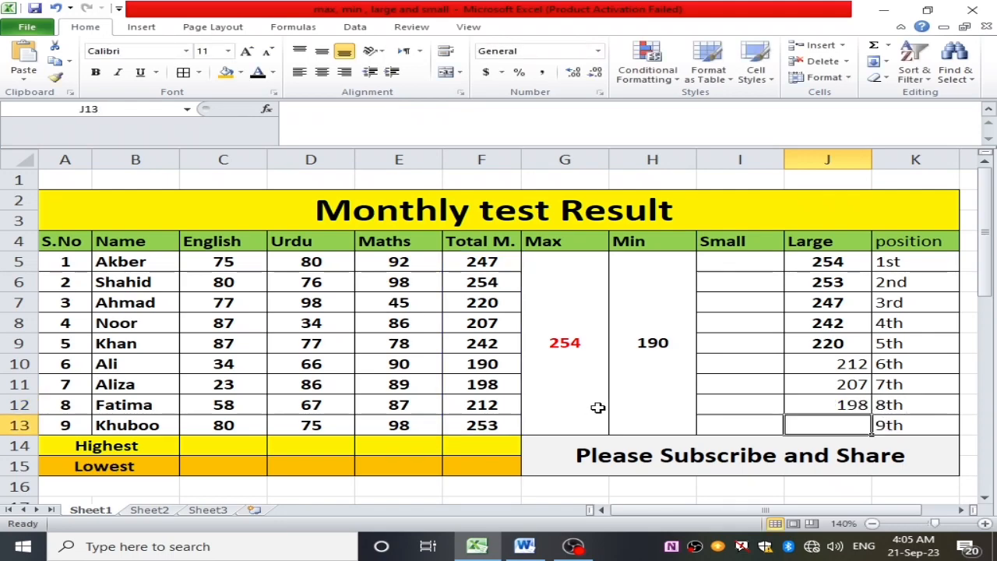
# - Find the ninth-largest total in cell J13 of the Large column using LARGE on F5:F13 with k set to 9
pyautogui.doubleClick(837, 424)
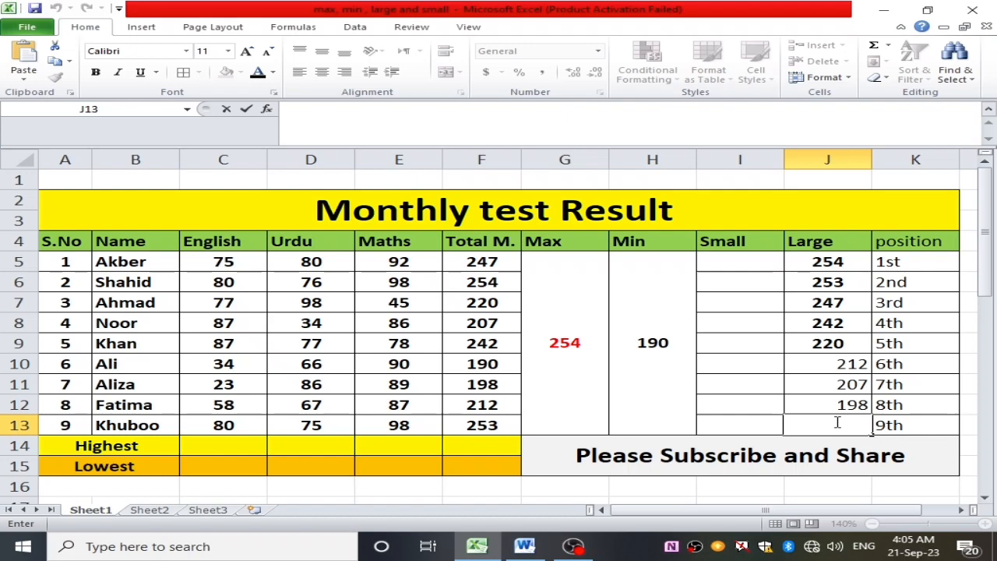
pyautogui.write('=large')
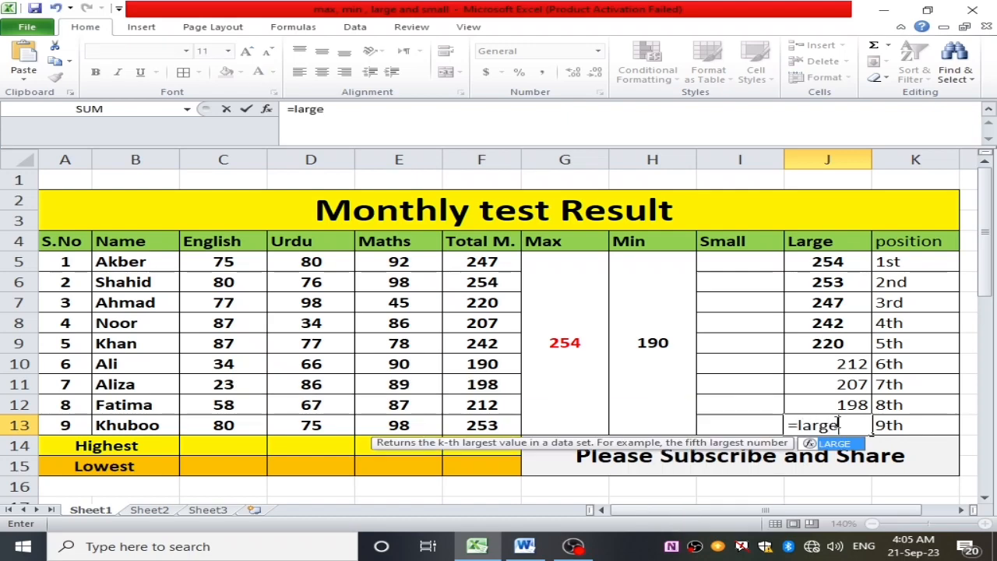
pyautogui.write('(')
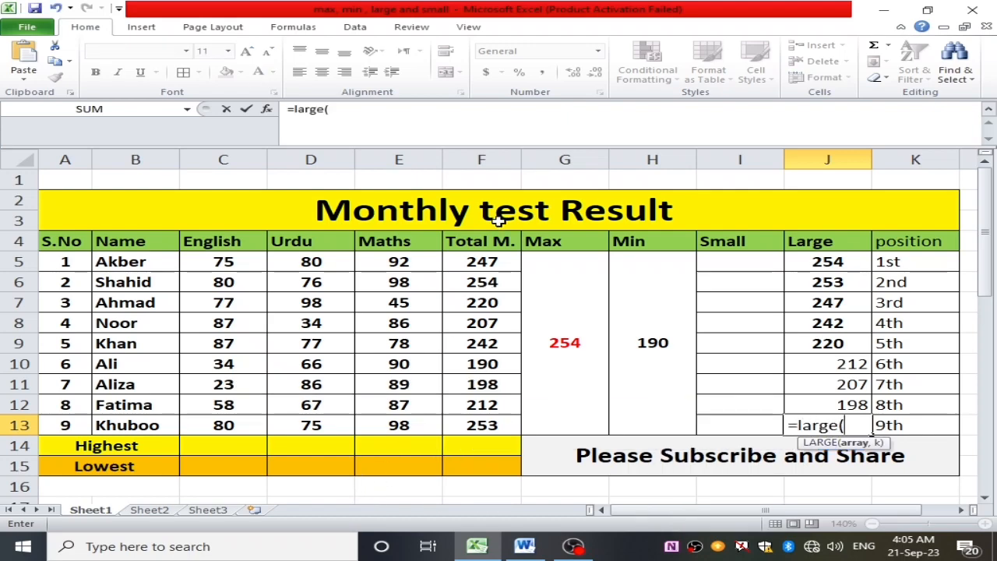
pyautogui.moveTo(498, 261); pyautogui.dragTo(519, 424)
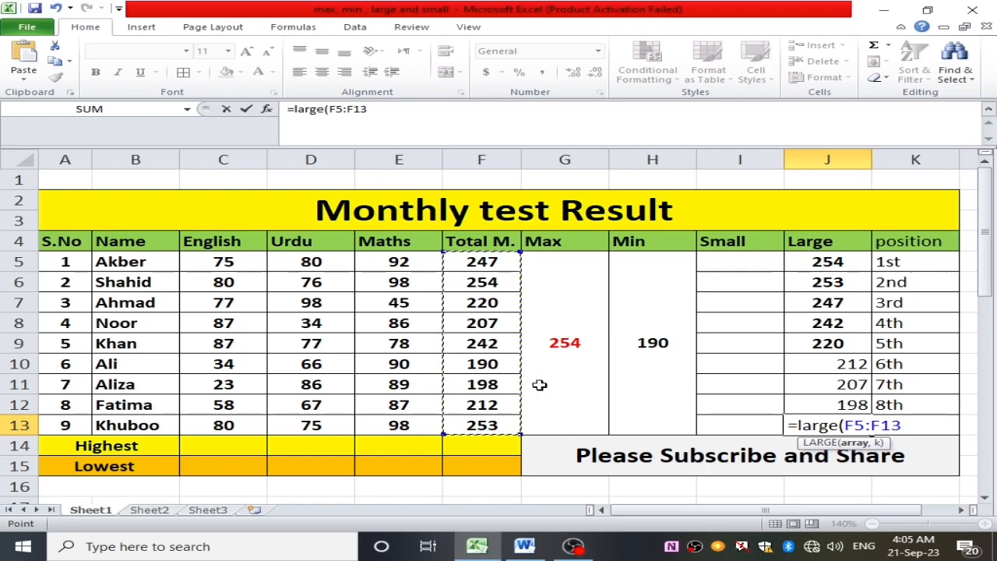
pyautogui.write(',9')
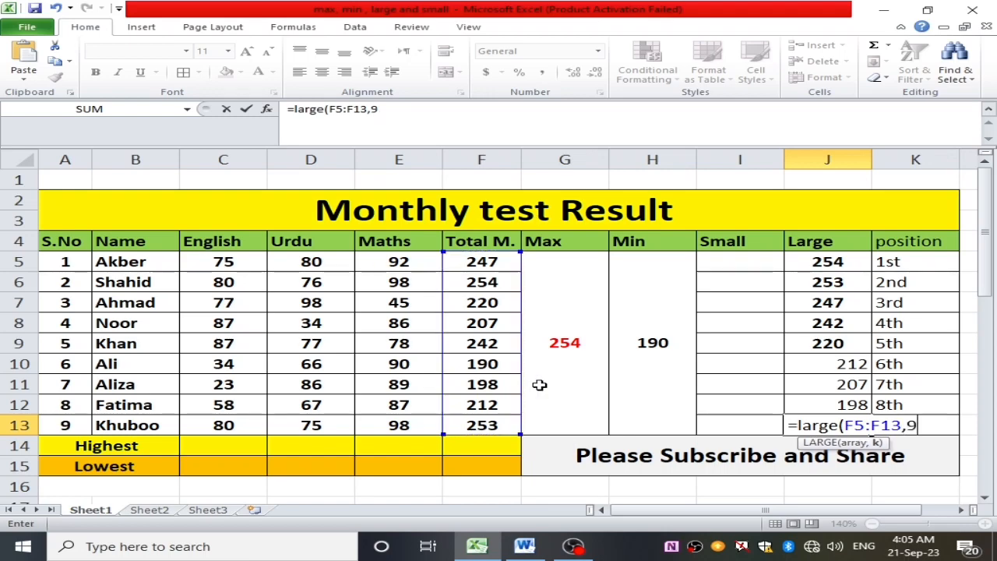
pyautogui.press('Return')
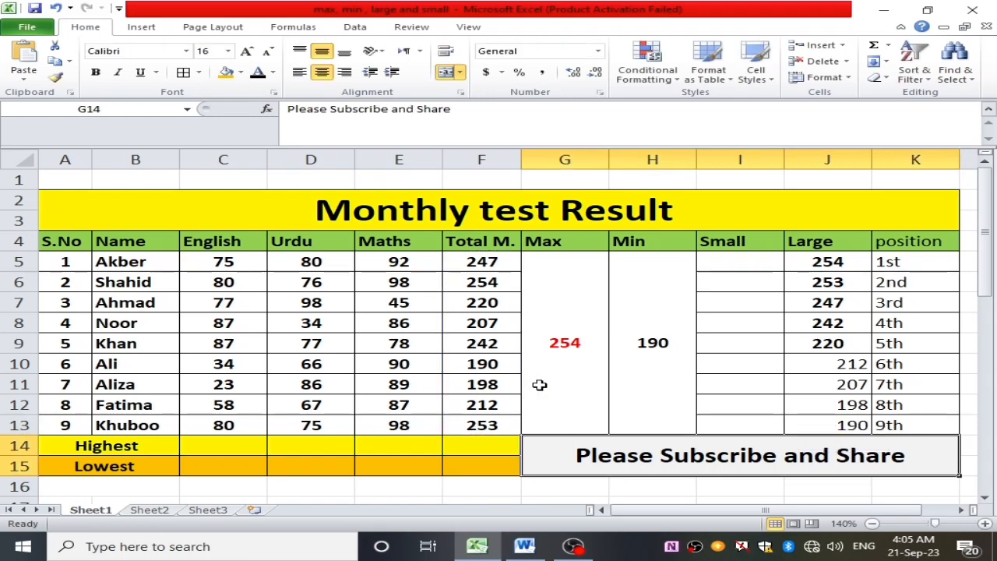
# - Make the values in J5:J13 of the Large column bold and centre them horizontally
pyautogui.moveTo(802, 261); pyautogui.dragTo(863, 428)
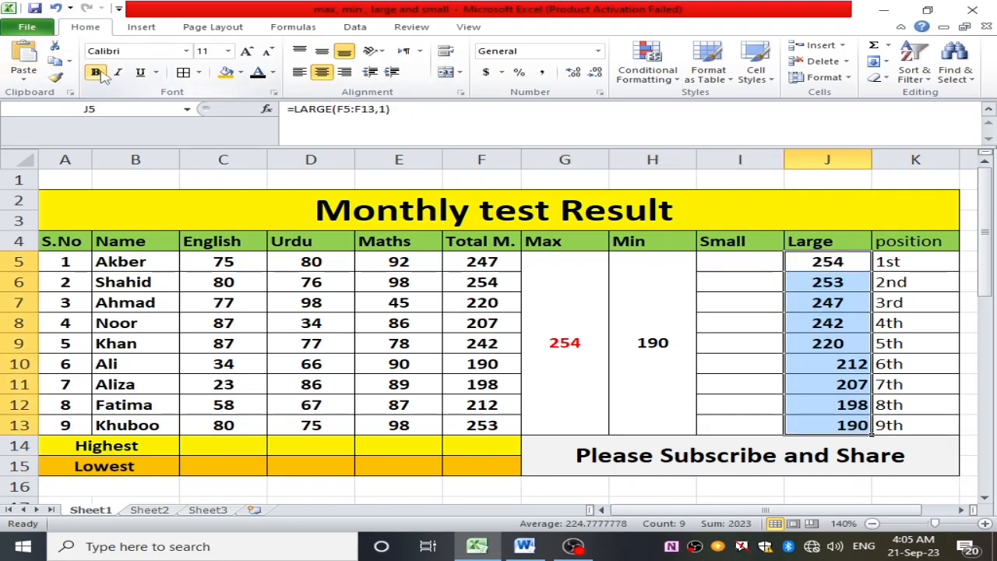
pyautogui.click(322, 72)
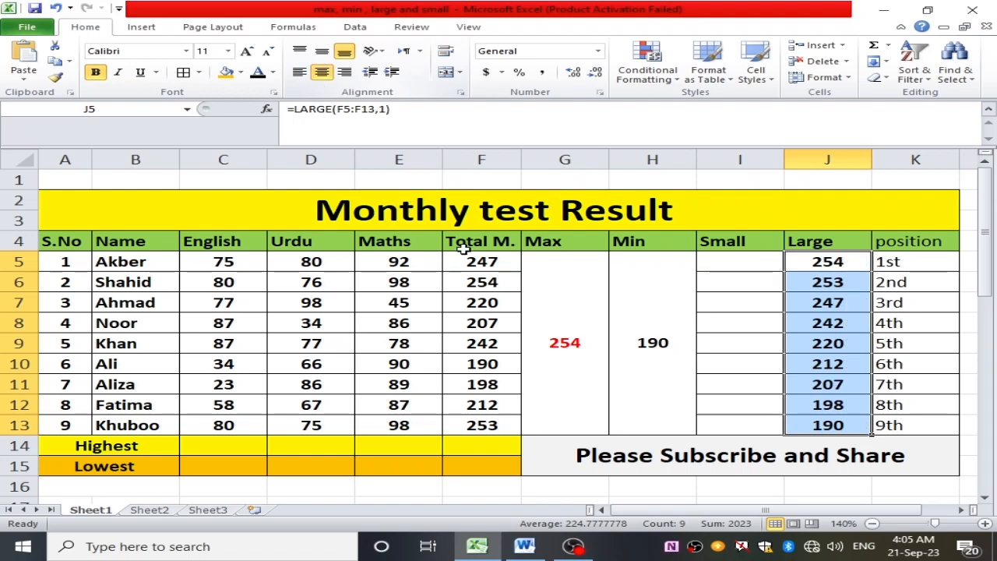
pyautogui.click(877, 343)
pyautogui.click(828, 343)
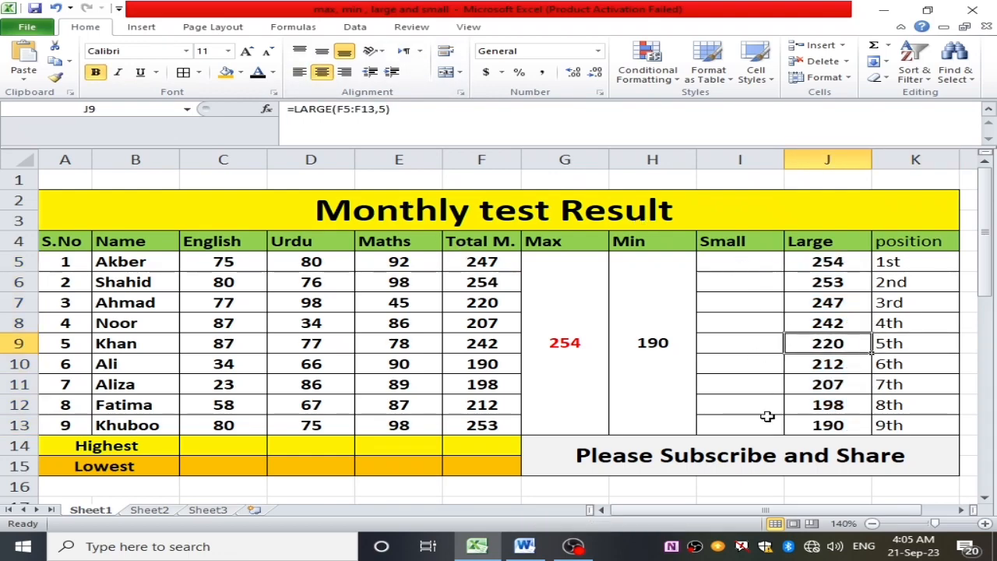
# - Examine the Min result, the ranked Large values and the position column alongside the empty Small cells I5:I13
pyautogui.click(651, 273)
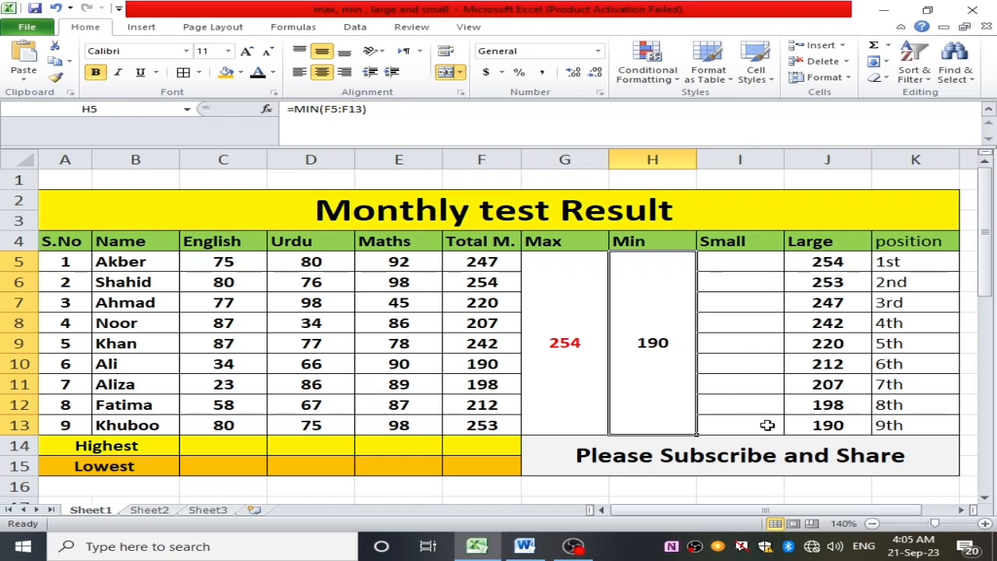
pyautogui.moveTo(828, 424); pyautogui.dragTo(813, 268)
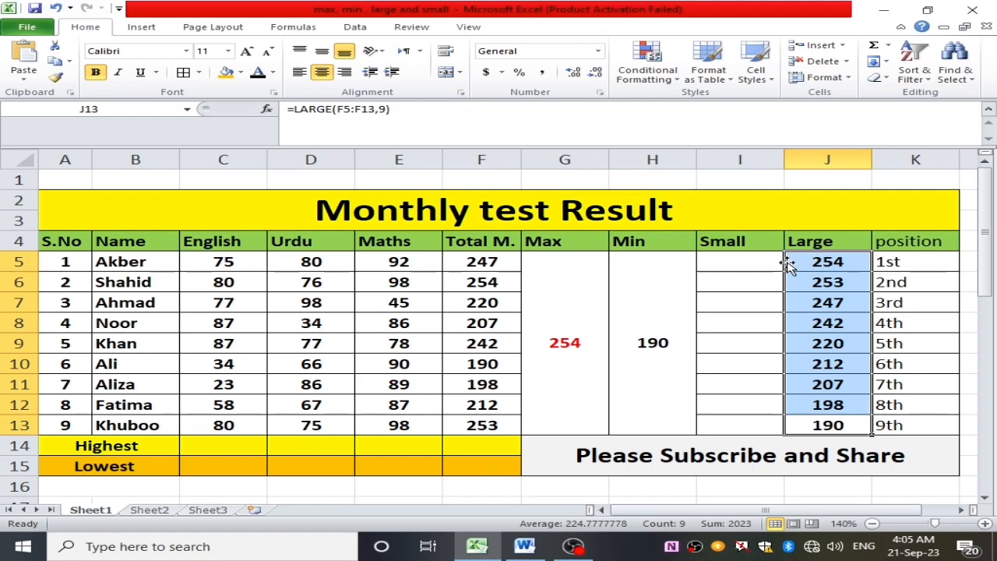
pyautogui.doubleClick(737, 261)
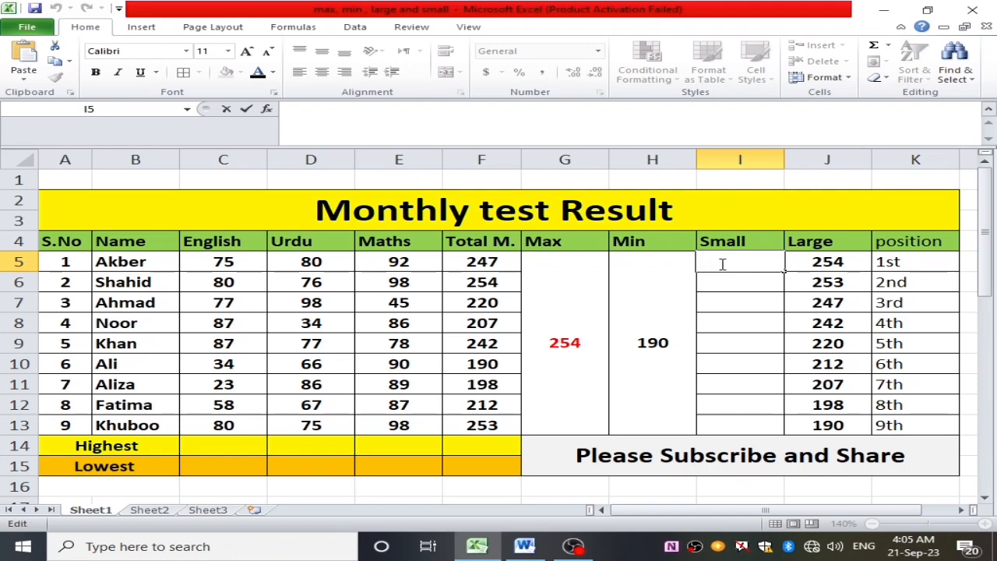
pyautogui.moveTo(887, 260); pyautogui.dragTo(910, 406)
pyautogui.moveTo(904, 242); pyautogui.dragTo(911, 405)
pyautogui.moveTo(746, 260); pyautogui.dragTo(721, 419)
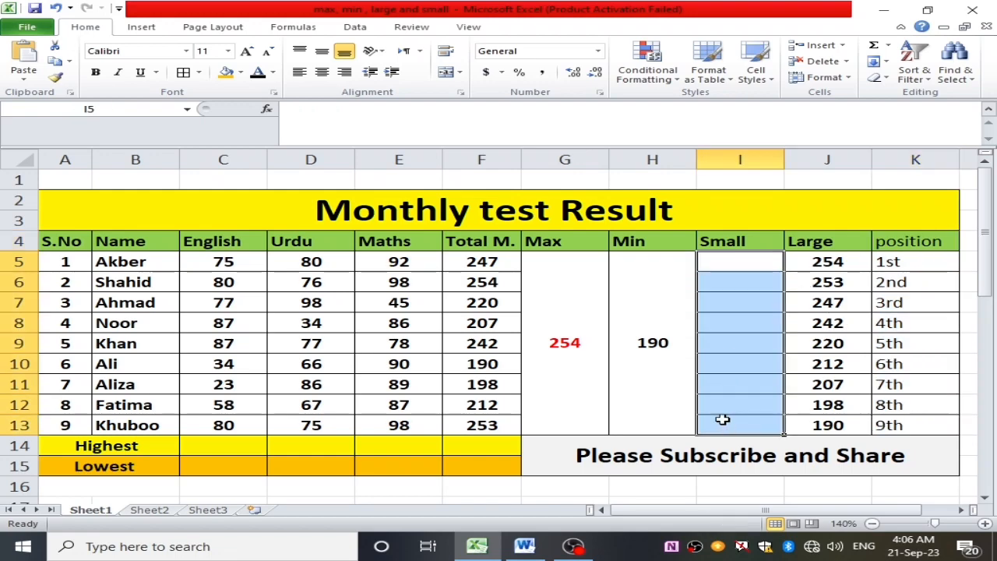
pyautogui.click(735, 268)
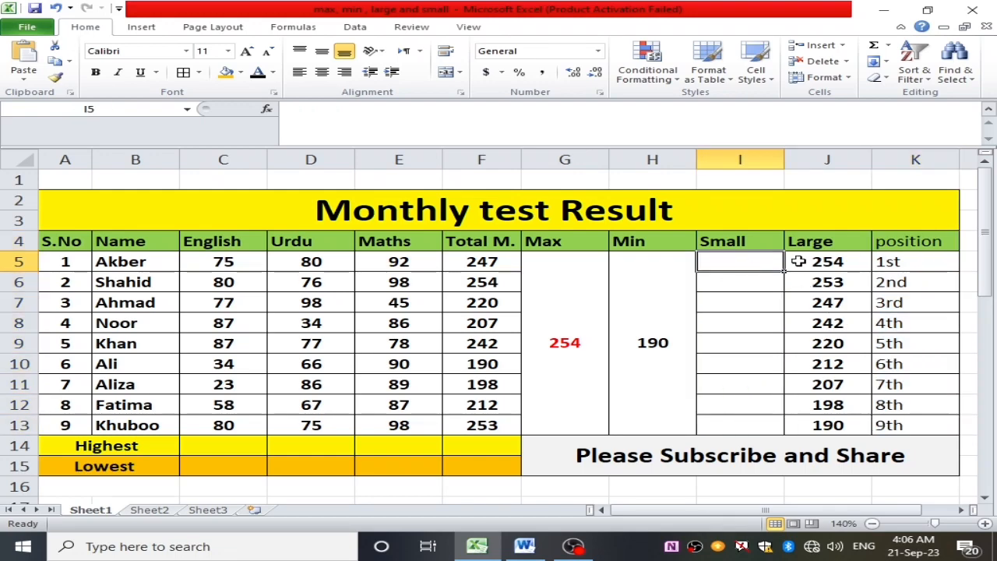
# - Find the smallest total in cell I5 of the Small column using SMALL on F5:F13 with k set to 1
pyautogui.doubleClick(734, 263)
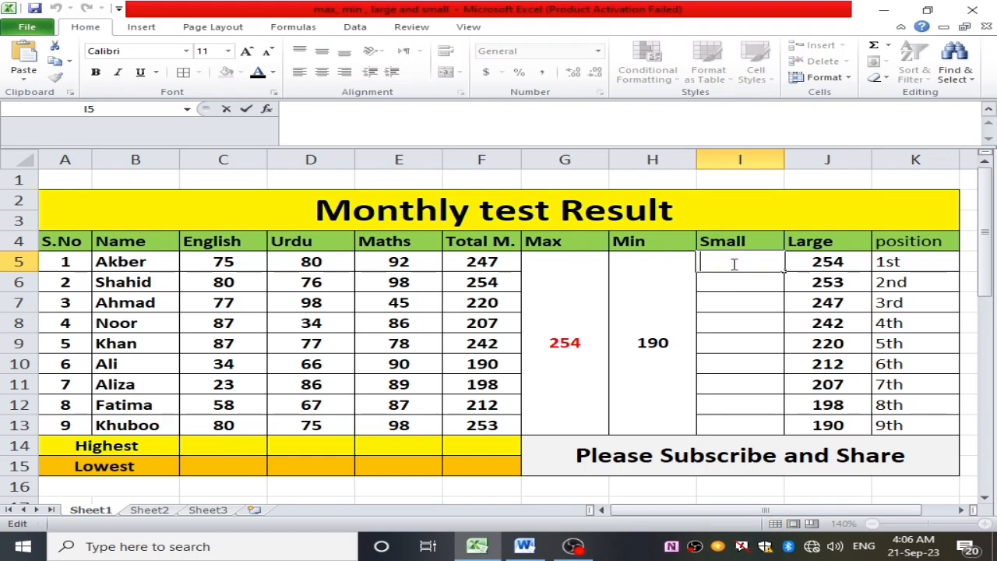
pyautogui.write('=')
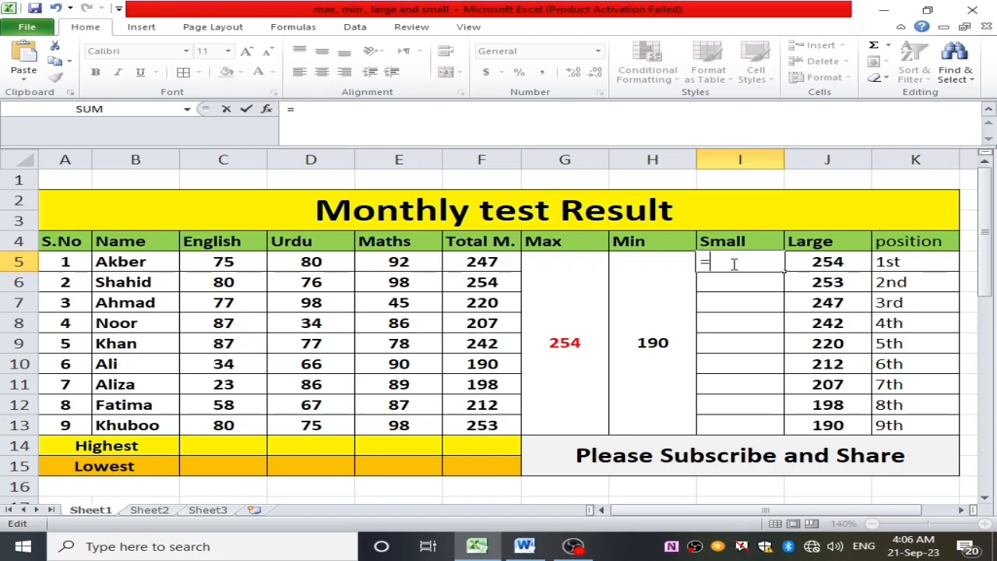
pyautogui.write('sma')
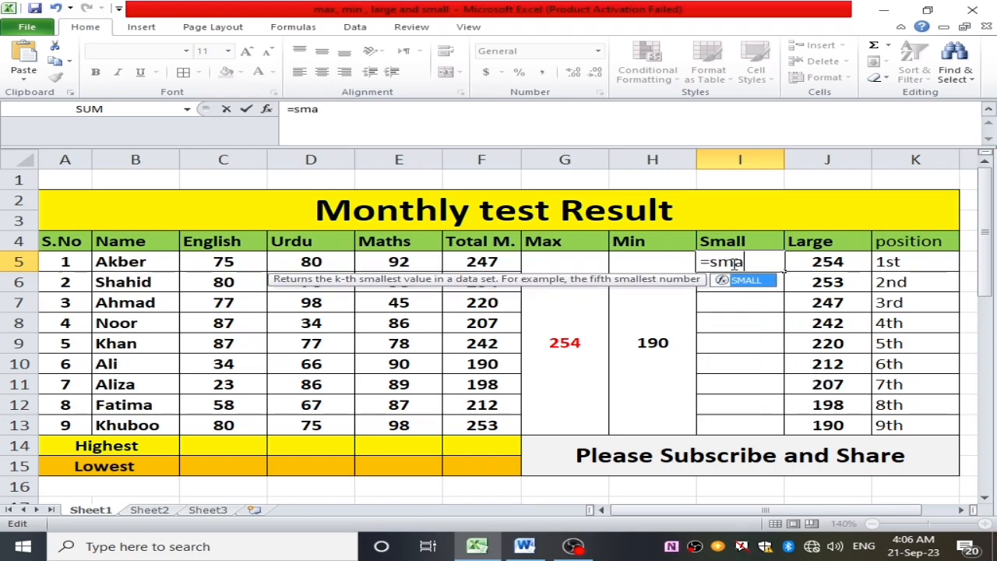
pyautogui.write('ll(')
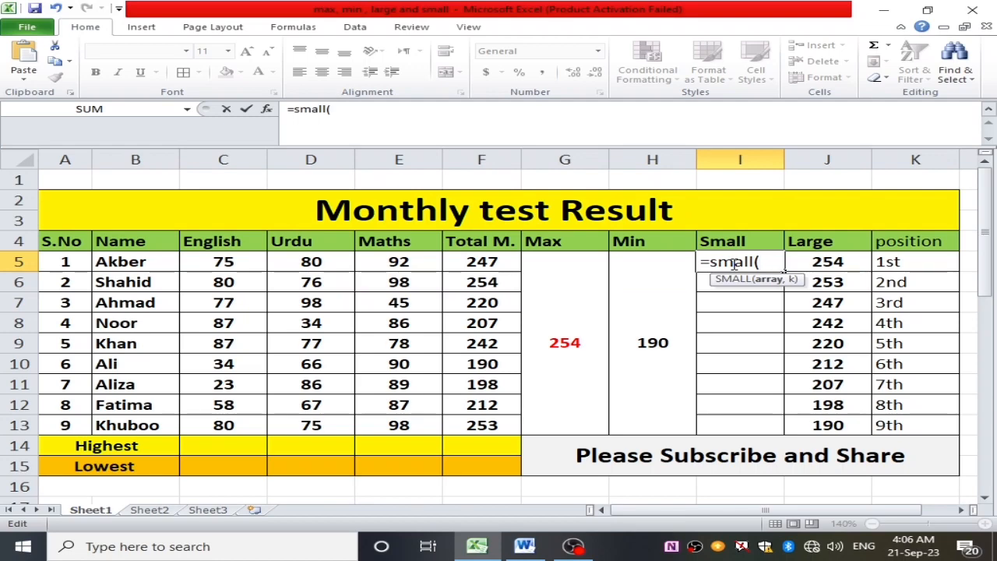
pyautogui.moveTo(474, 262); pyautogui.dragTo(476, 424)
pyautogui.write(',')
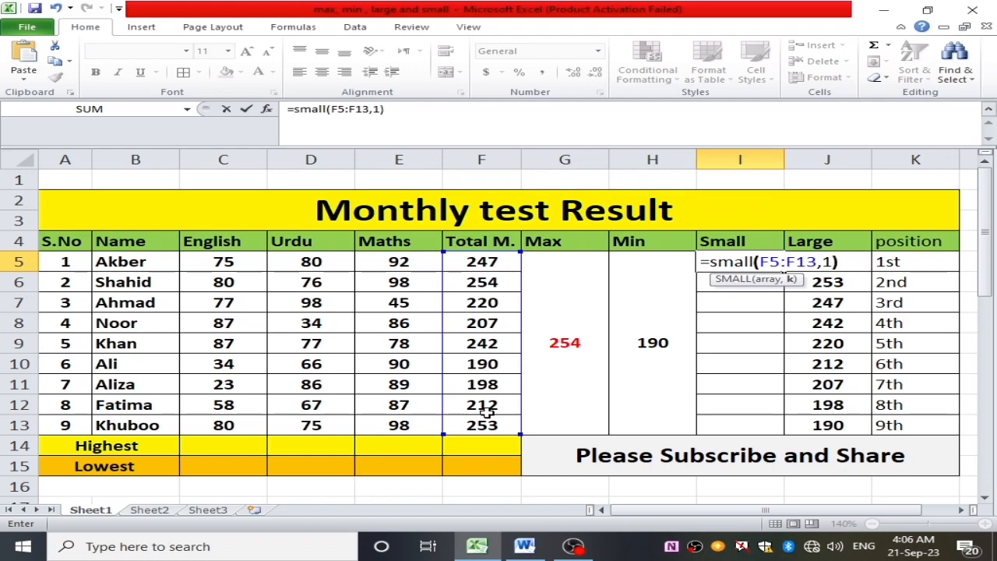
pyautogui.write('1)')
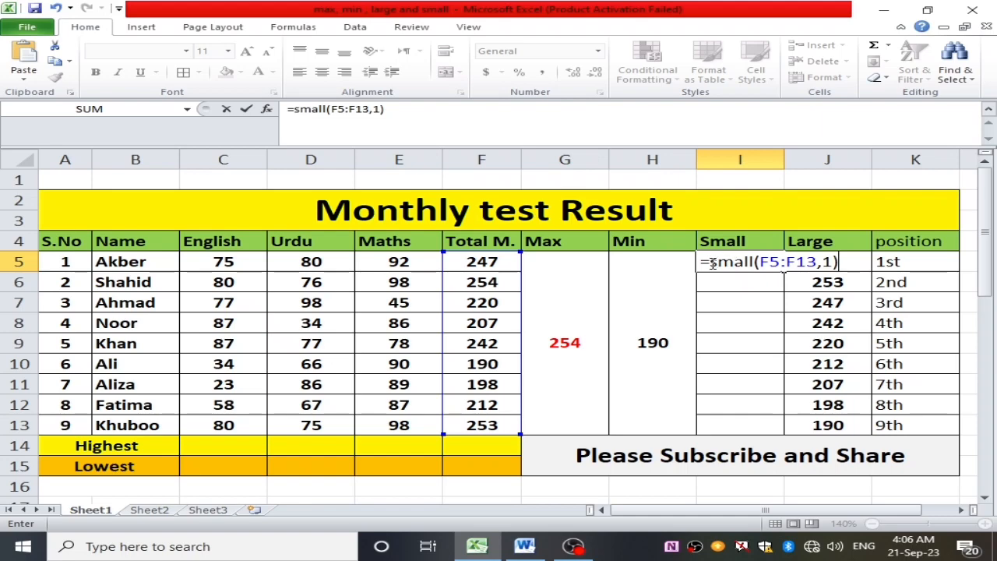
pyautogui.moveTo(711, 263); pyautogui.dragTo(749, 268)
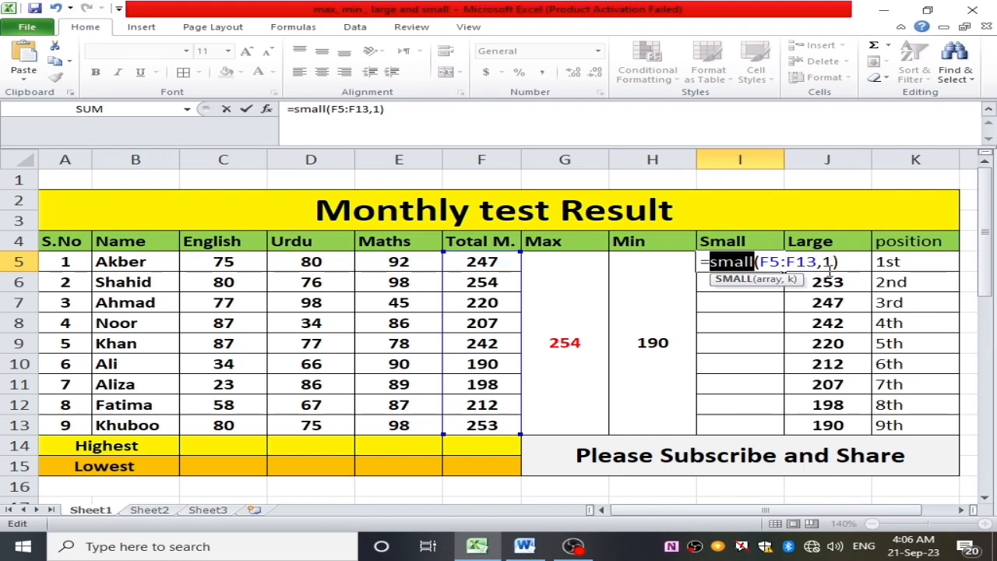
pyautogui.press('Return')
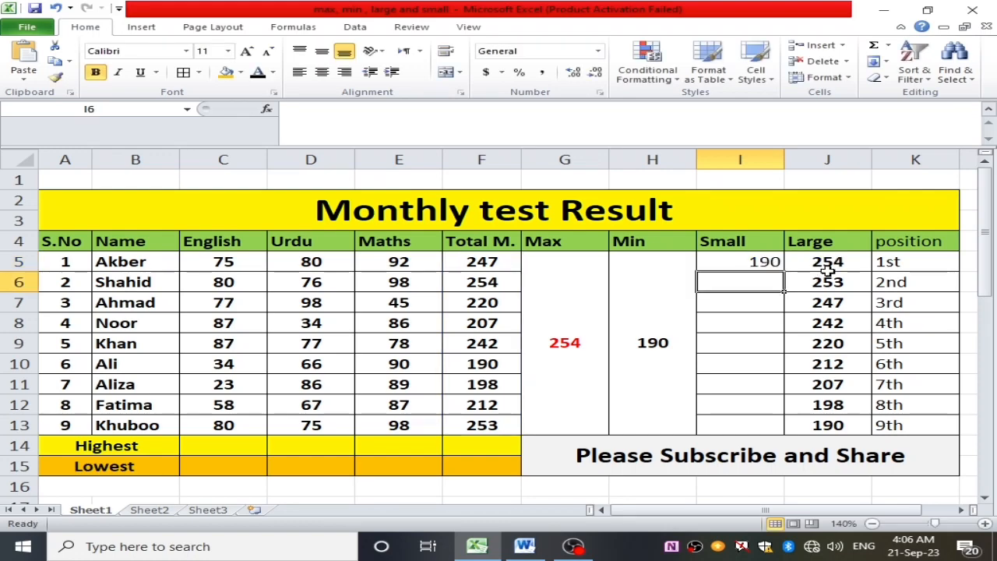
# - Review the SMALL formula in cell I5 against the totals in F5:F13
pyautogui.click(754, 263)
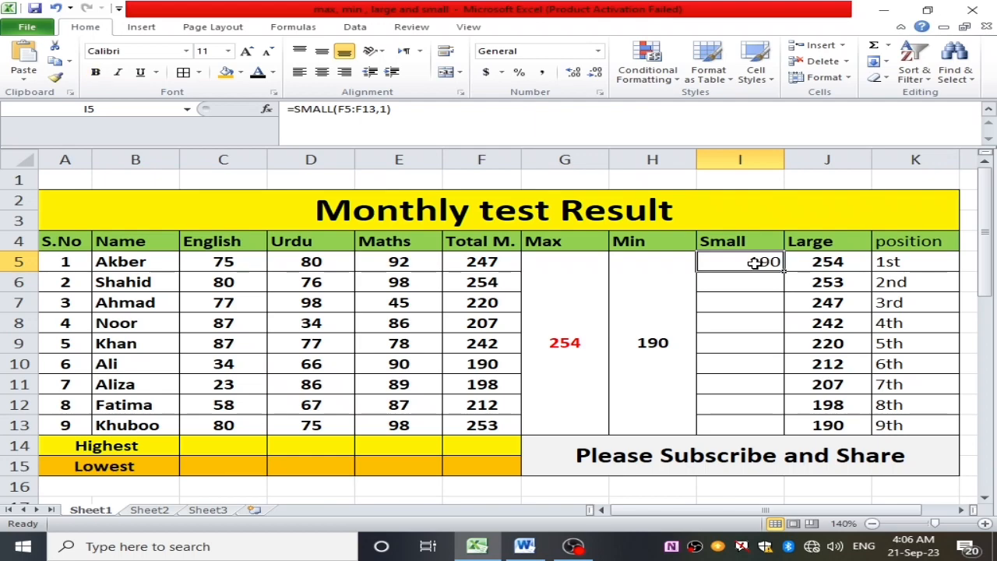
pyautogui.moveTo(509, 262); pyautogui.dragTo(463, 432)
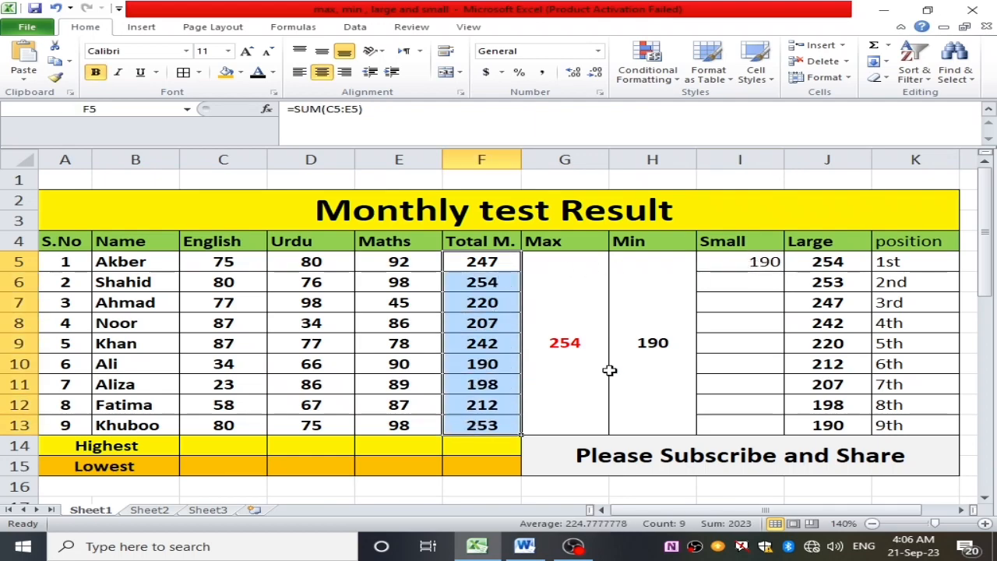
pyautogui.click(767, 262)
pyautogui.doubleClick(767, 262)
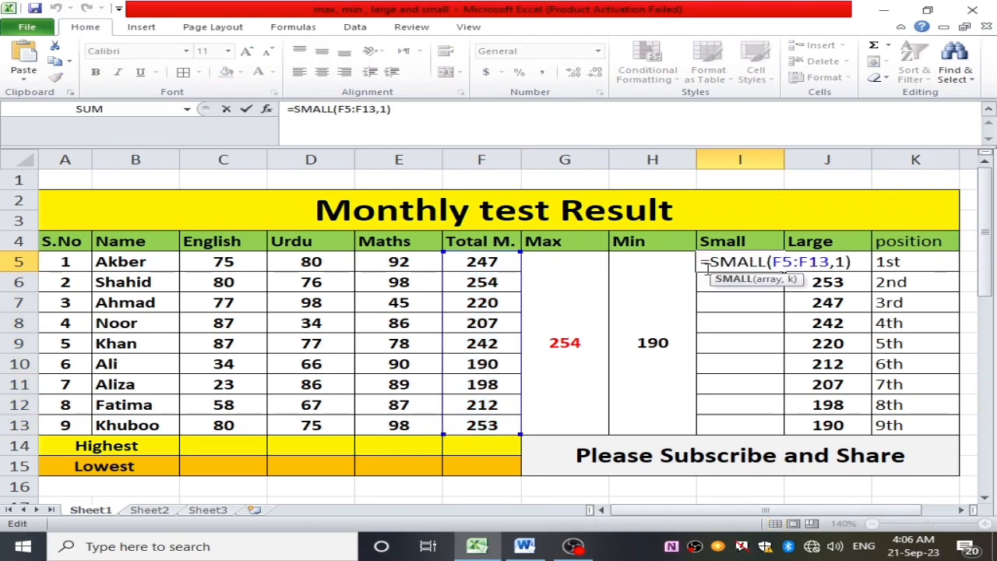
pyautogui.hotkey('ctrl', 'Return')
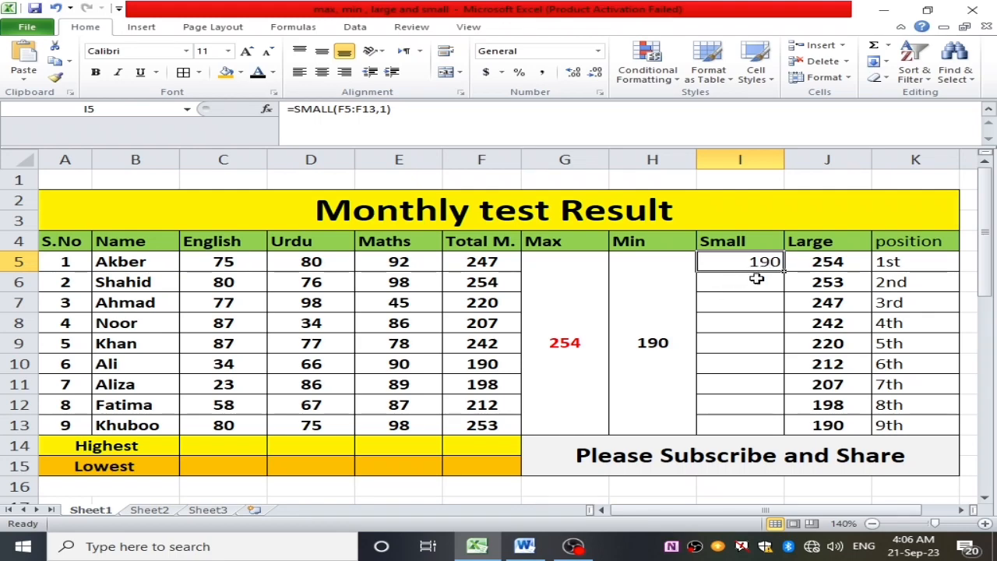
# - Find the second-smallest total in cell I6 of the Small column using SMALL on F5:F13 with k set to 2
pyautogui.click(756, 283)
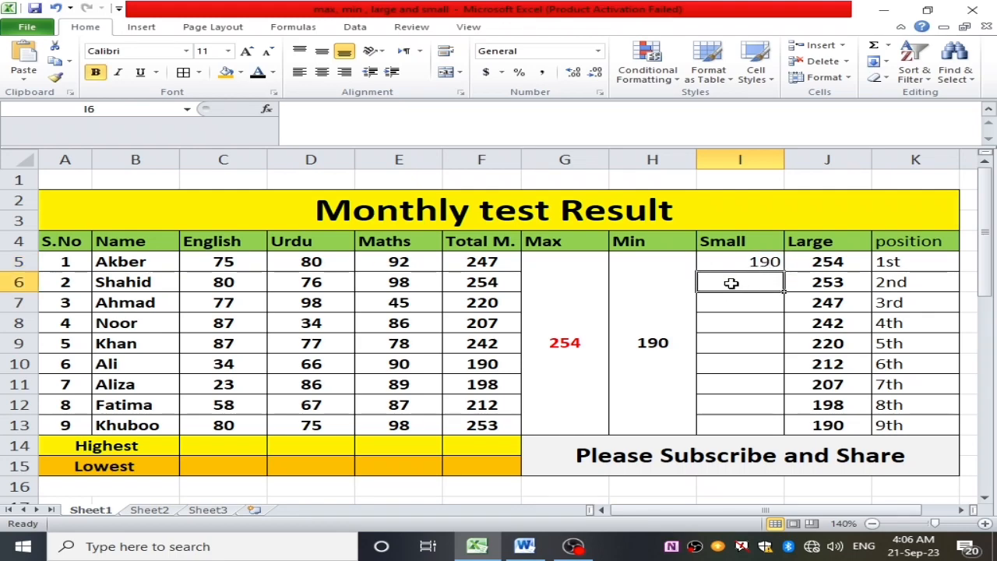
pyautogui.doubleClick(731, 284)
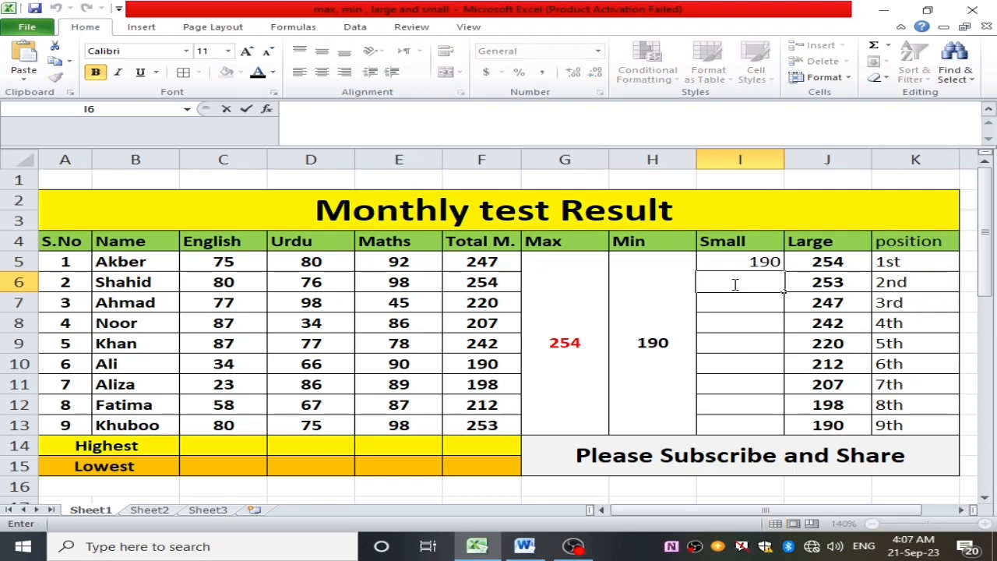
pyautogui.write('=')
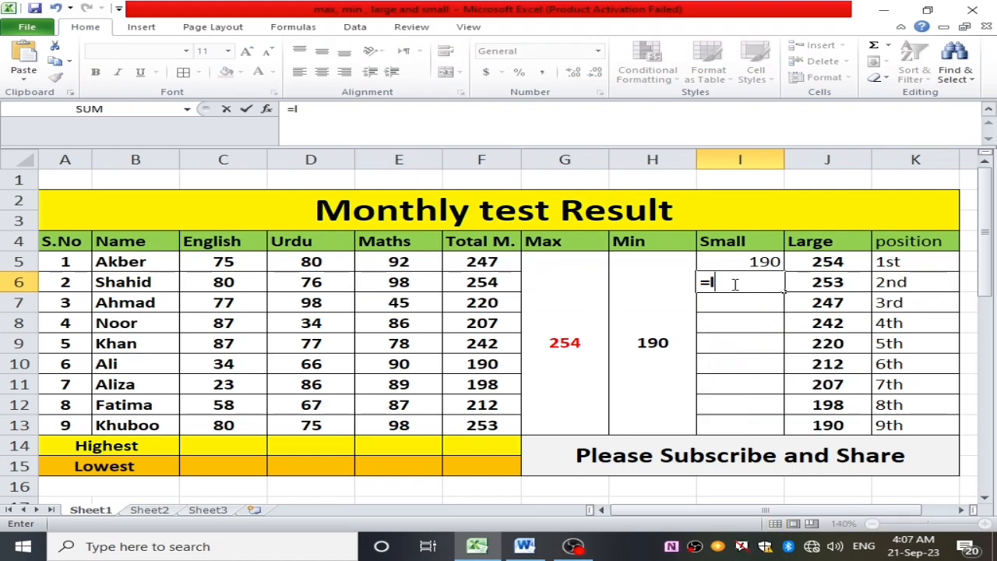
pyautogui.write('small(')
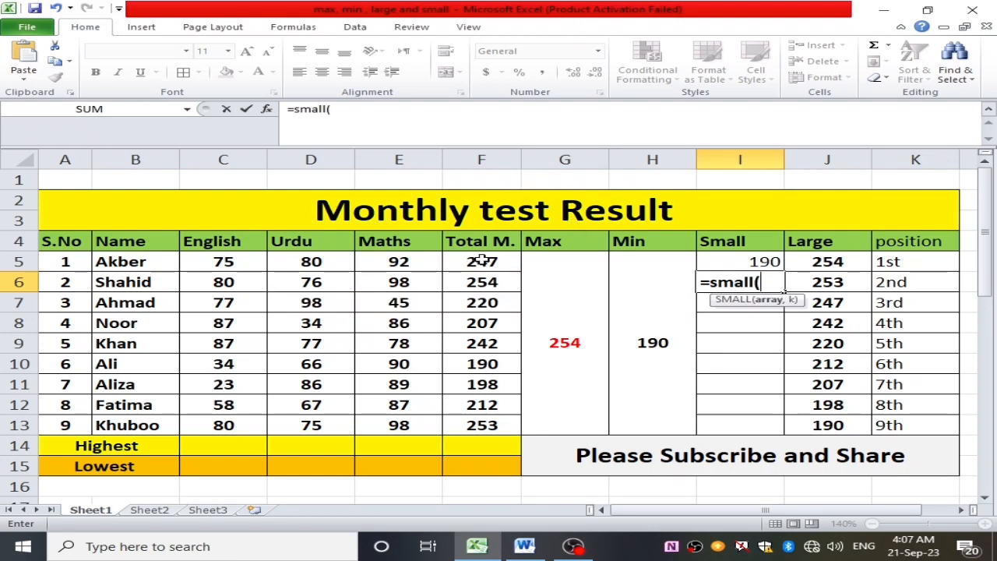
pyautogui.moveTo(484, 261); pyautogui.dragTo(510, 424)
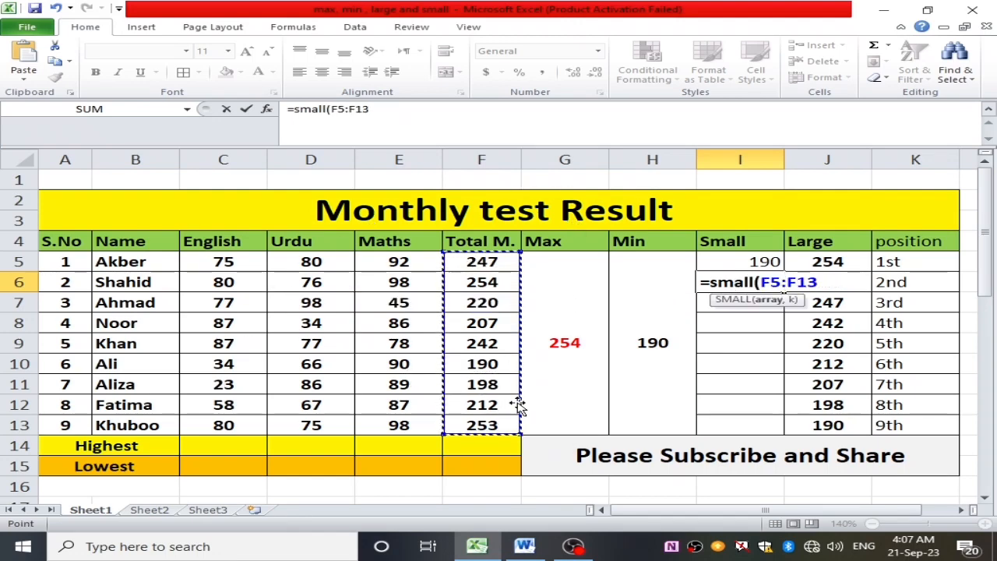
pyautogui.write(',2')
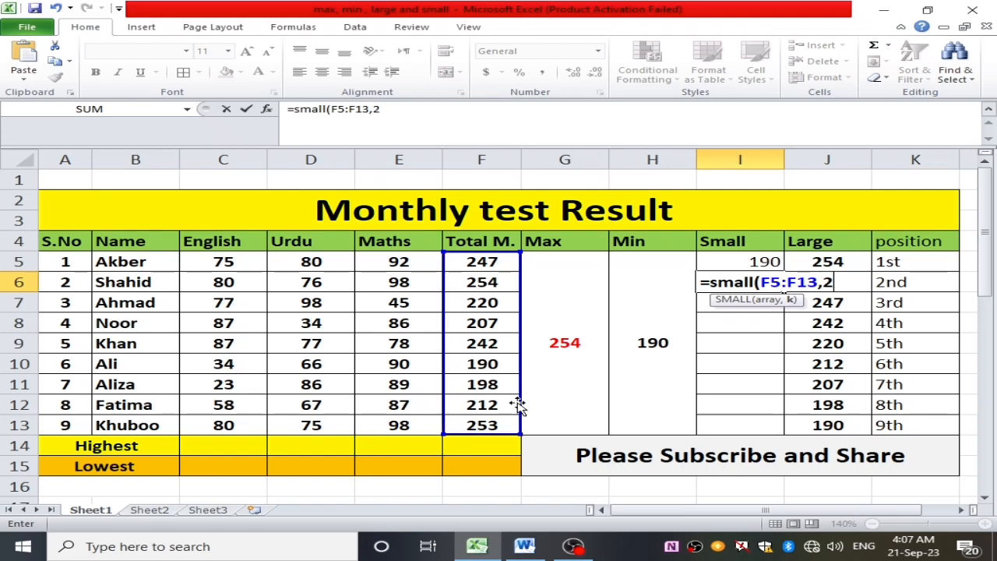
pyautogui.write(')')
pyautogui.press('Return')
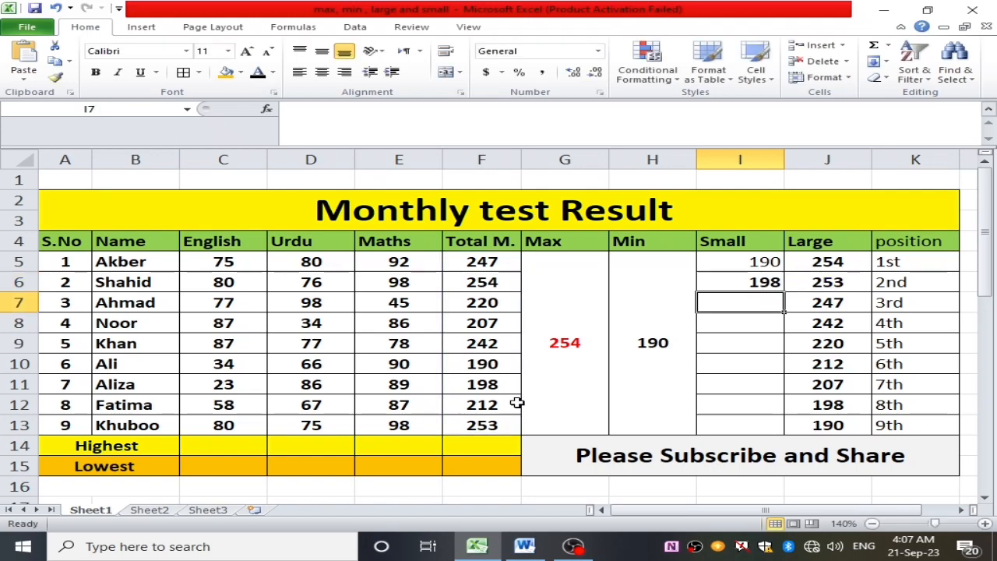
# - Find the third-smallest total in cell I7 of the Small column using SMALL on F5:F13 with k set to 3
pyautogui.doubleClick(763, 304)
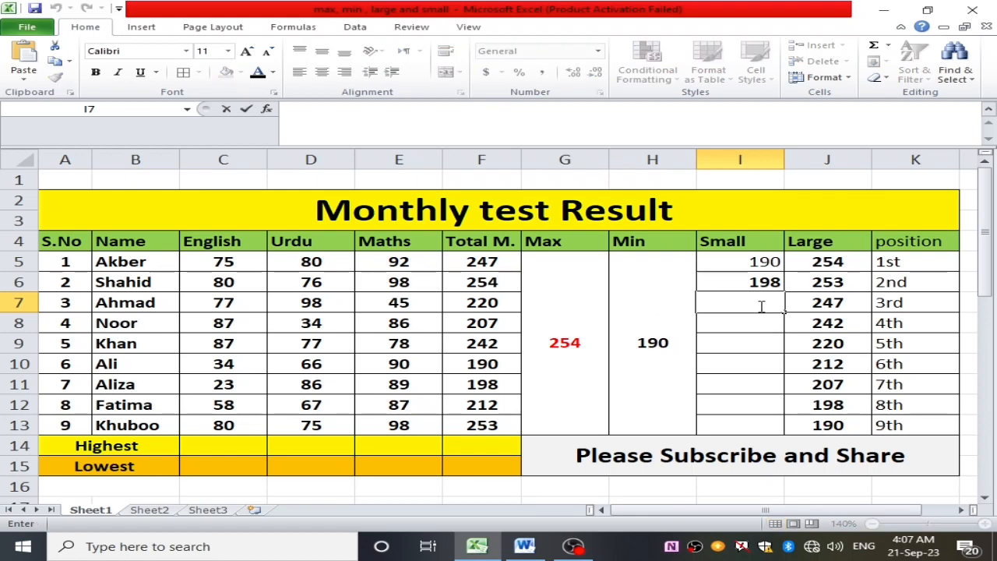
pyautogui.write('=')
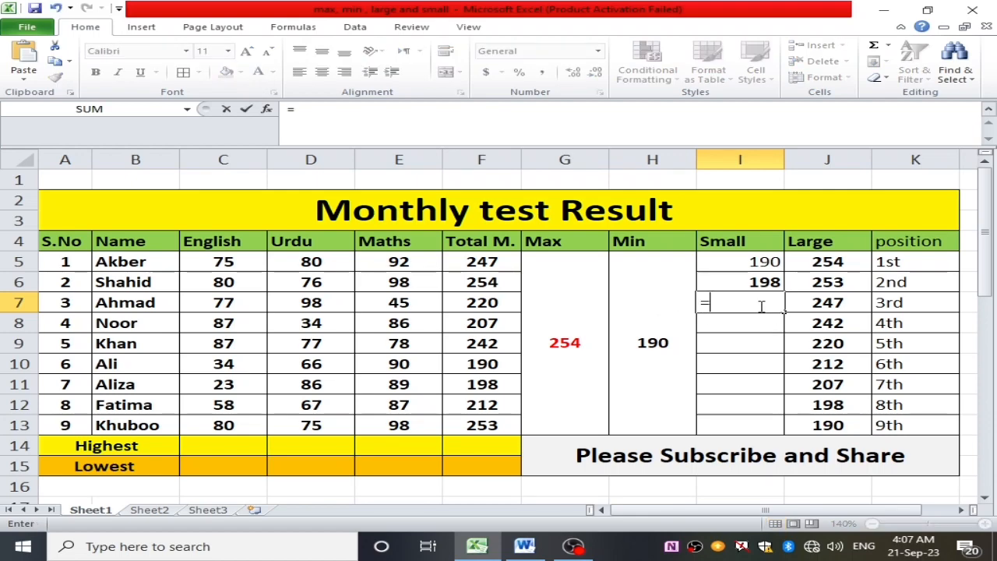
pyautogui.write('small')
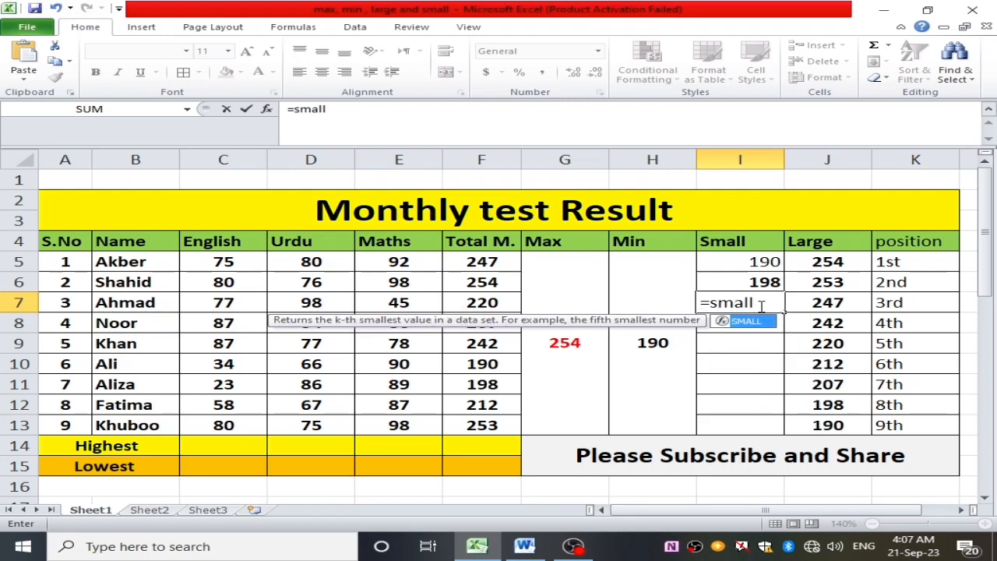
pyautogui.write('(')
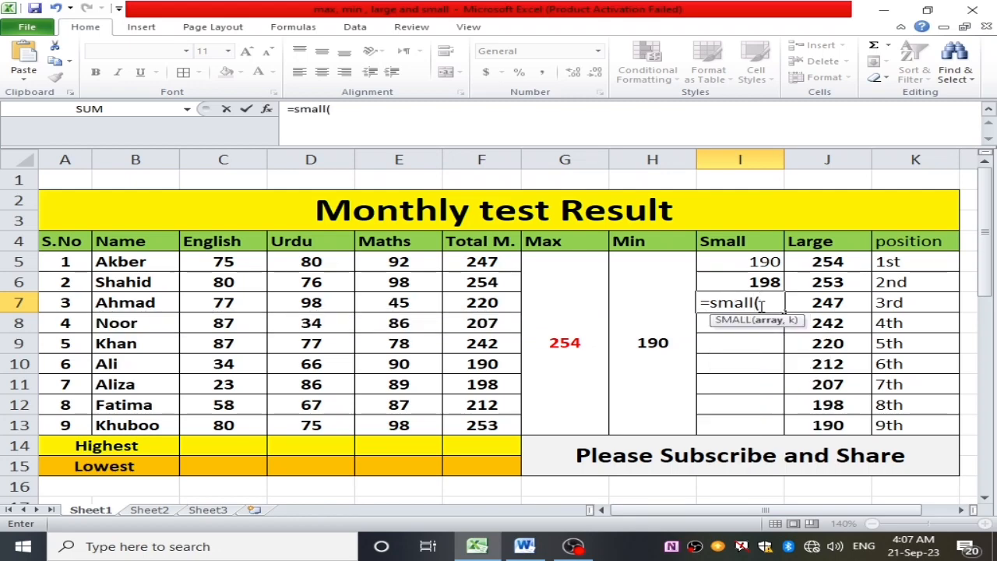
pyautogui.moveTo(506, 261); pyautogui.dragTo(504, 426)
pyautogui.write(',3')
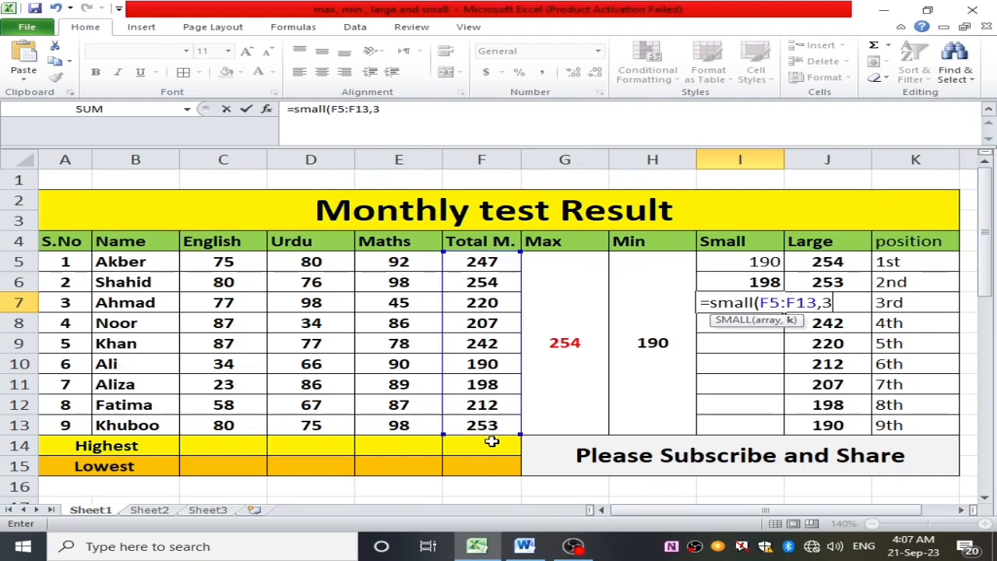
pyautogui.press('Return')
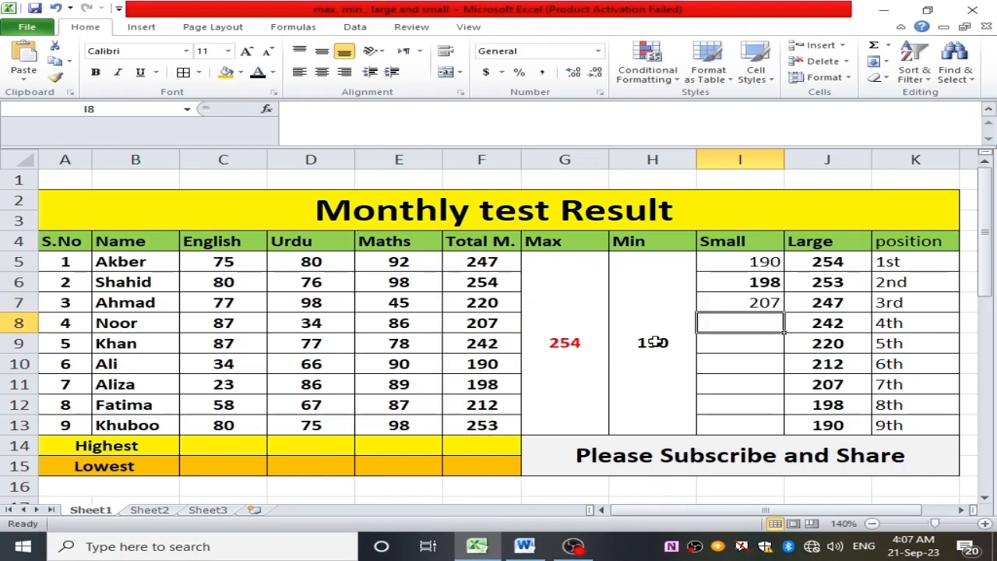
# - Find the fourth-smallest total in cell I8 of the Small column using SMALL on F5:F13 with k set to 4
pyautogui.doubleClick(751, 324)
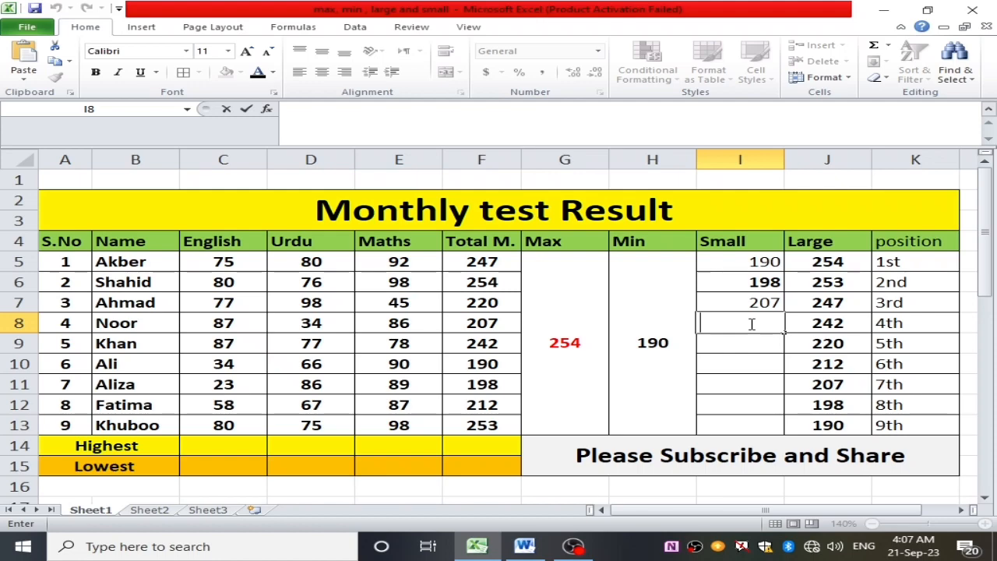
pyautogui.write('1')
pyautogui.write('=sl')
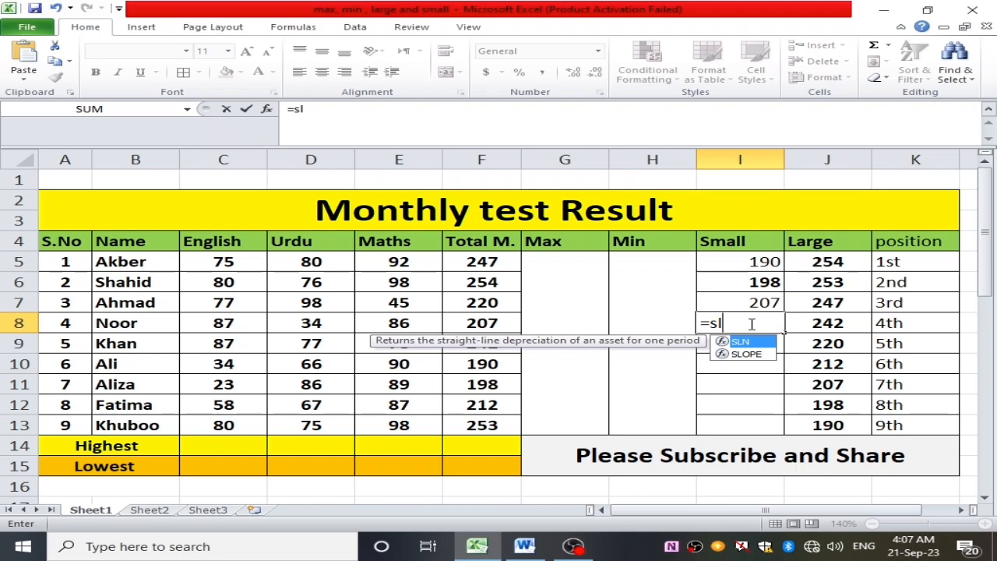
pyautogui.press('BackSpace')
pyautogui.write('mall(')
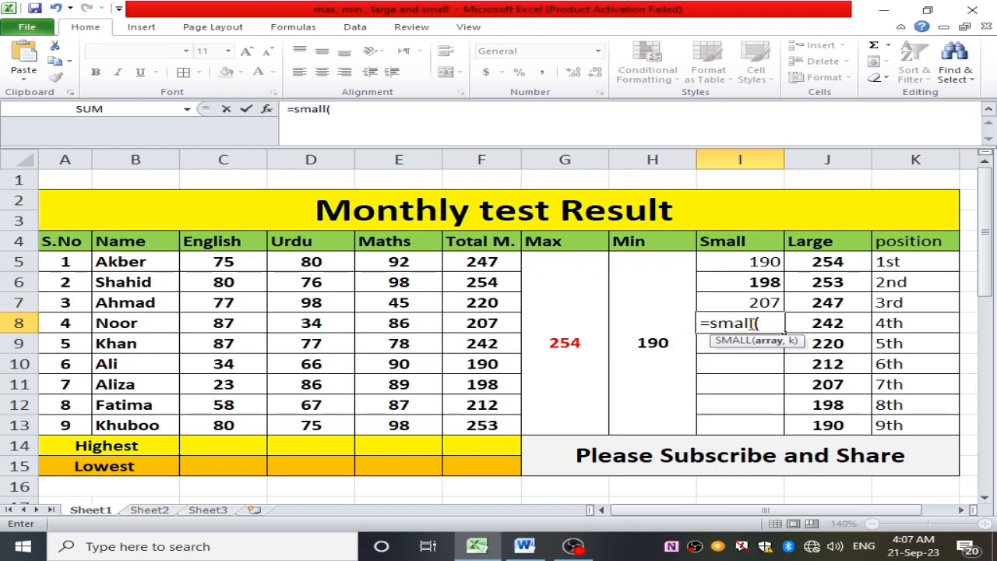
pyautogui.moveTo(471, 266); pyautogui.dragTo(512, 426)
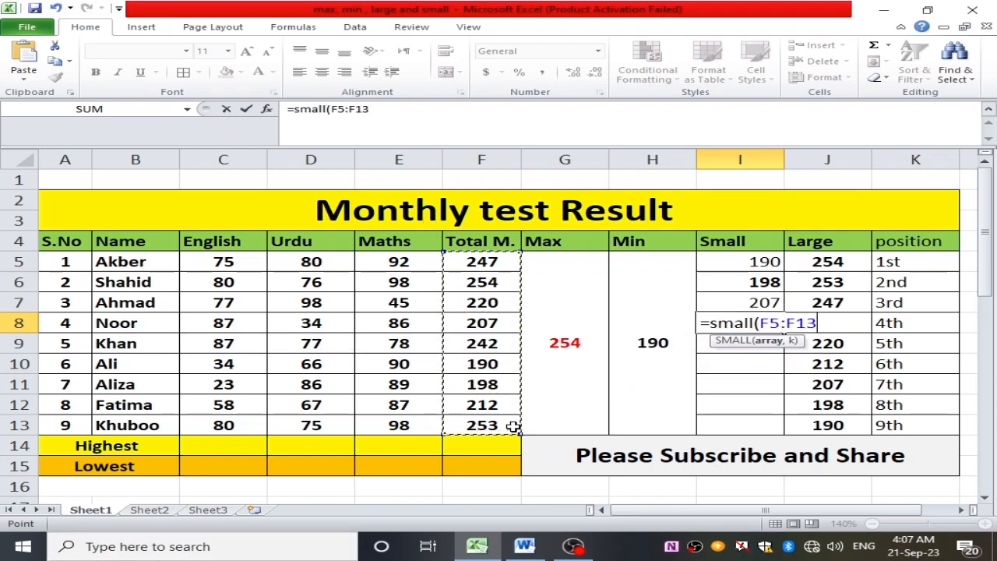
pyautogui.write(',4')
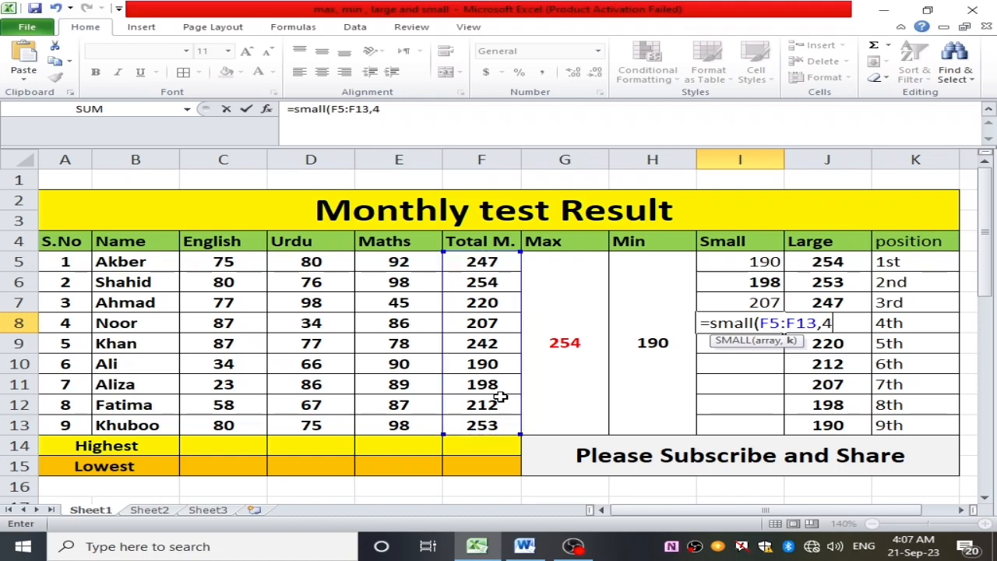
pyautogui.press('Return')
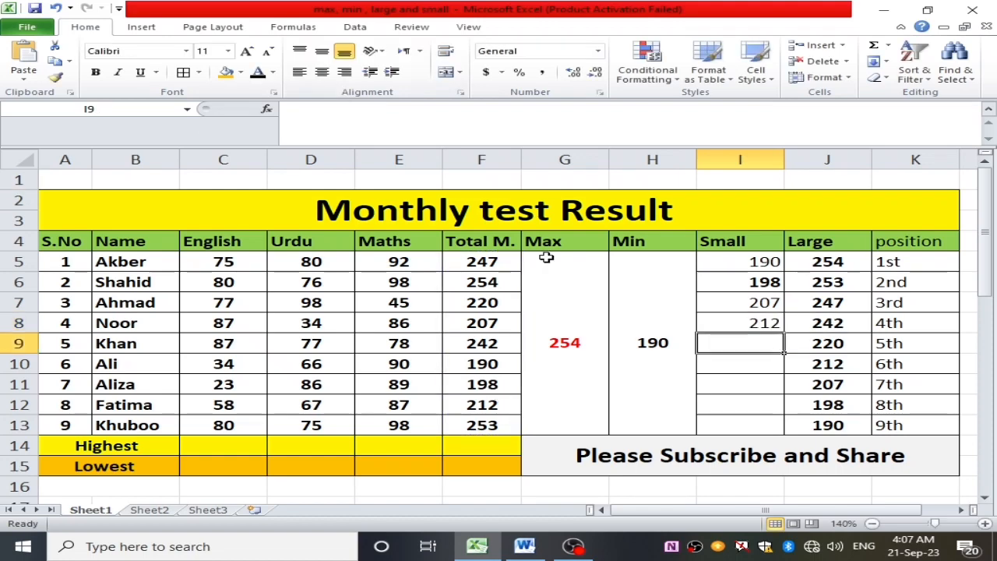
# - Make the Small column results in I5:I8 bold and centre them horizontally
pyautogui.moveTo(753, 262); pyautogui.dragTo(757, 319)
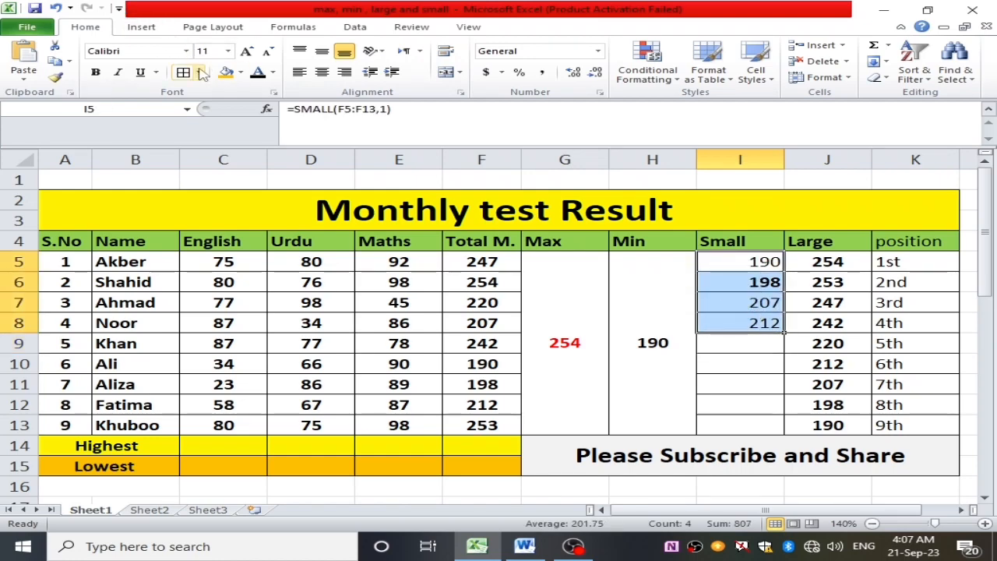
pyautogui.click(95, 72)
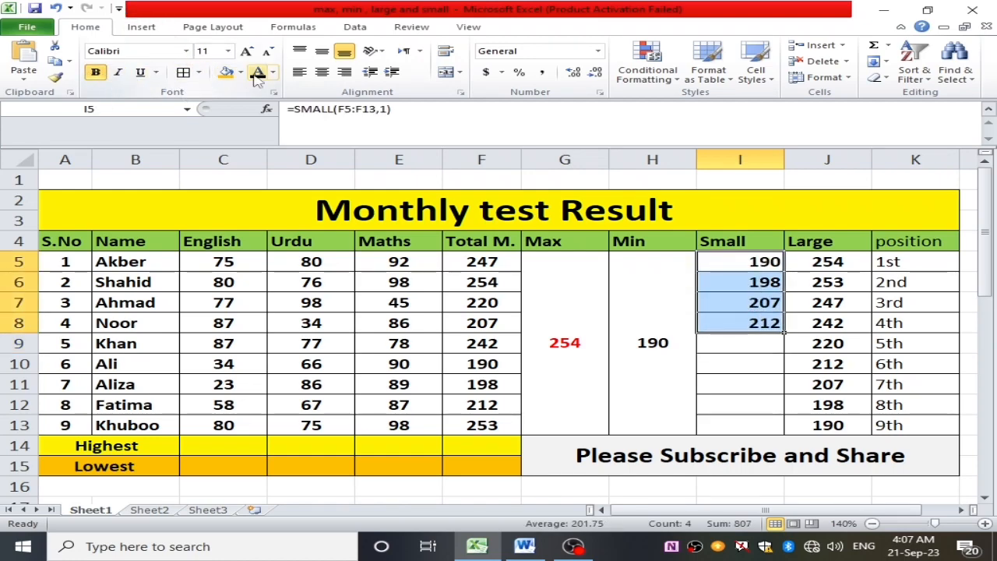
pyautogui.click(322, 72)
pyautogui.click(715, 356)
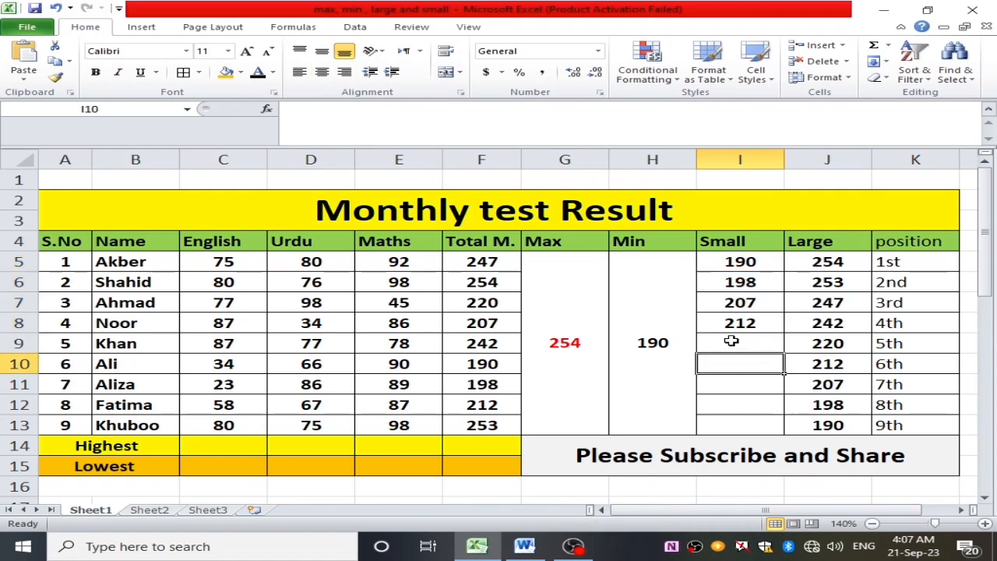
pyautogui.click(729, 339)
# - Review the SMALL results and their formulas one by one in cells I5 to I8
pyautogui.click(728, 263)
pyautogui.moveTo(728, 263); pyautogui.dragTo(730, 274)
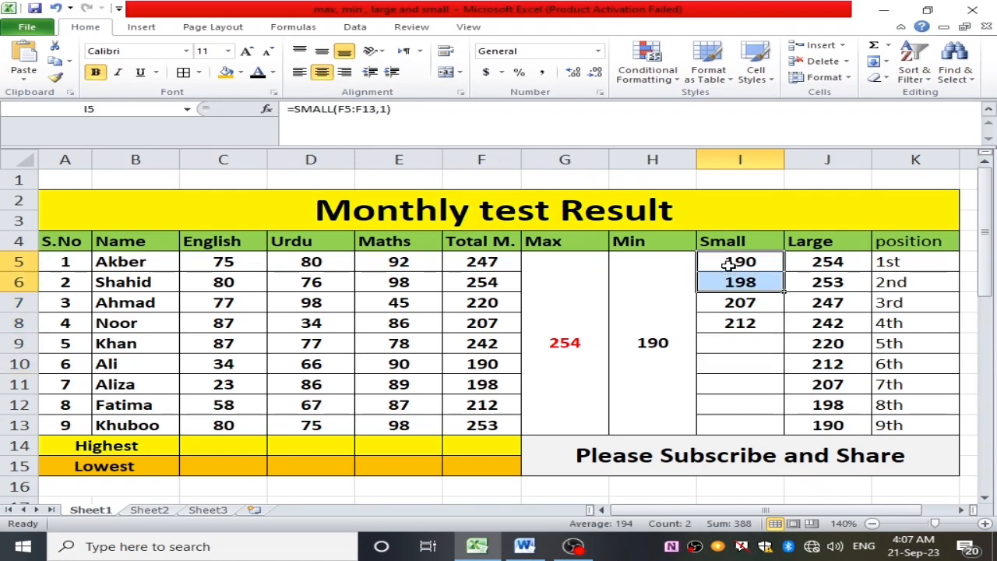
pyautogui.click(729, 265)
pyautogui.click(739, 286)
pyautogui.click(743, 305)
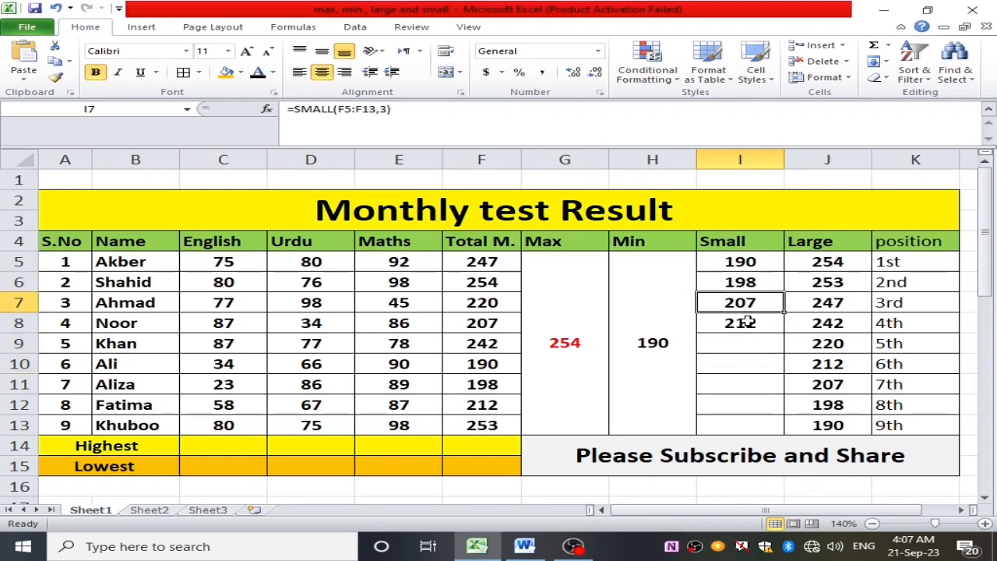
pyautogui.click(749, 322)
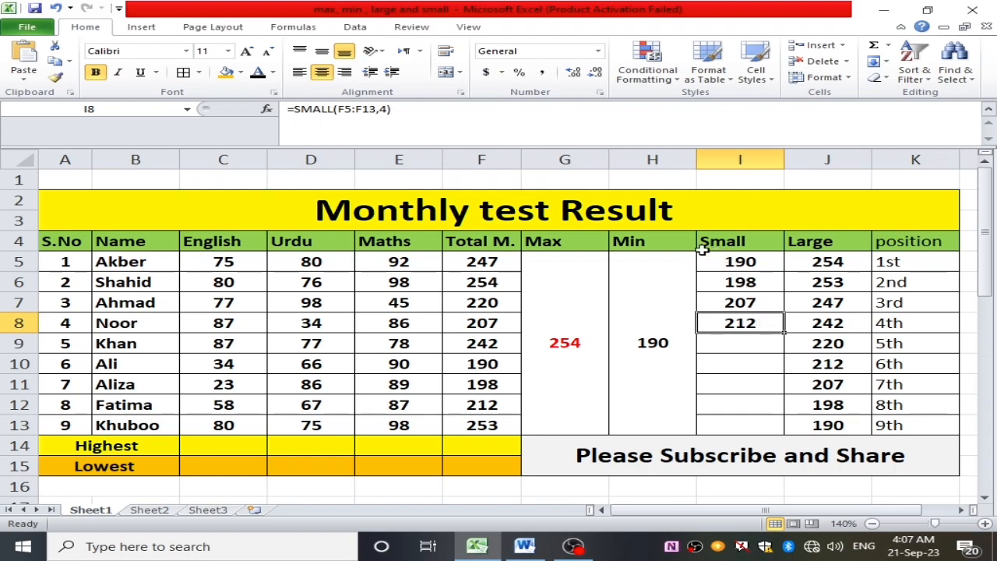
# - Go over the Max, Min, Small and Large column headings in row 4
pyautogui.click(548, 241)
pyautogui.click(653, 242)
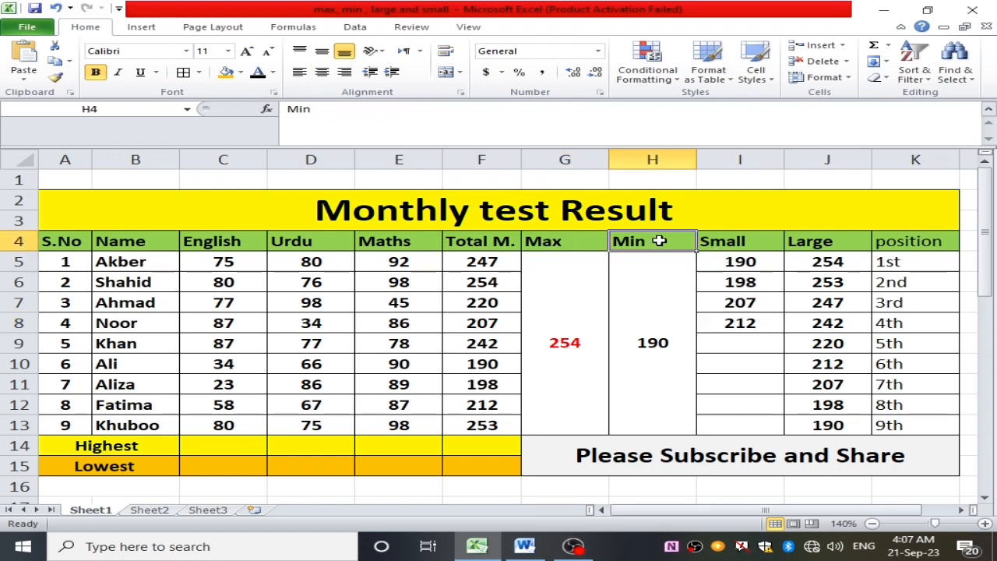
pyautogui.click(722, 242)
pyautogui.click(796, 239)
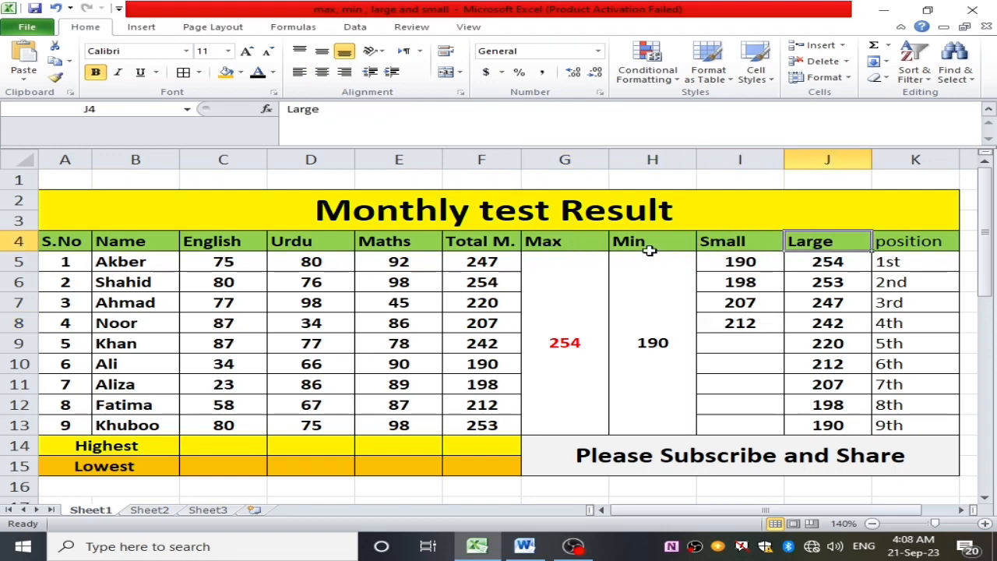
pyautogui.click(555, 243)
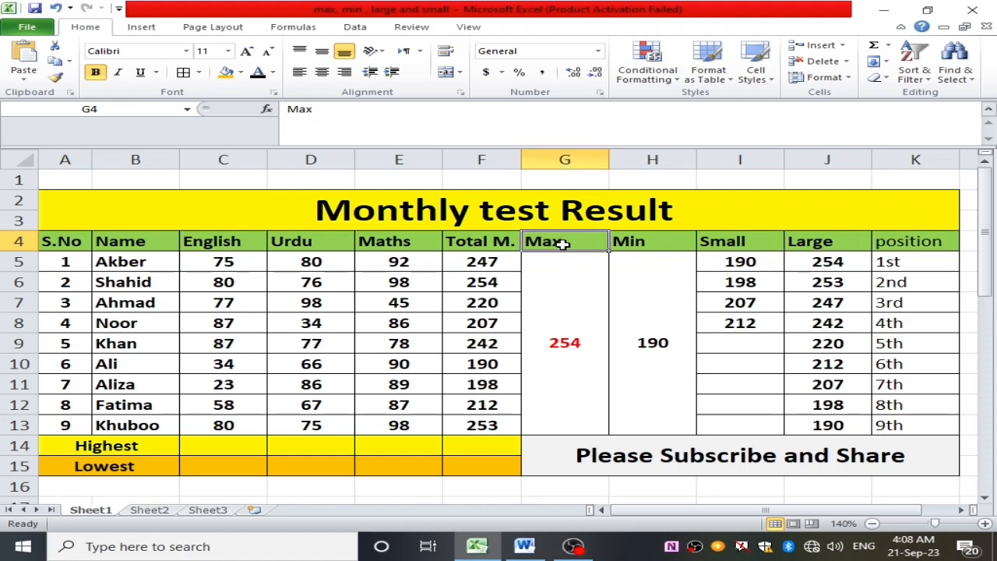
# - Examine the formulas behind the Max and Min results and the first Small and Large results, leaving them unedited
pyautogui.click(585, 289)
pyautogui.doubleClick(589, 290)
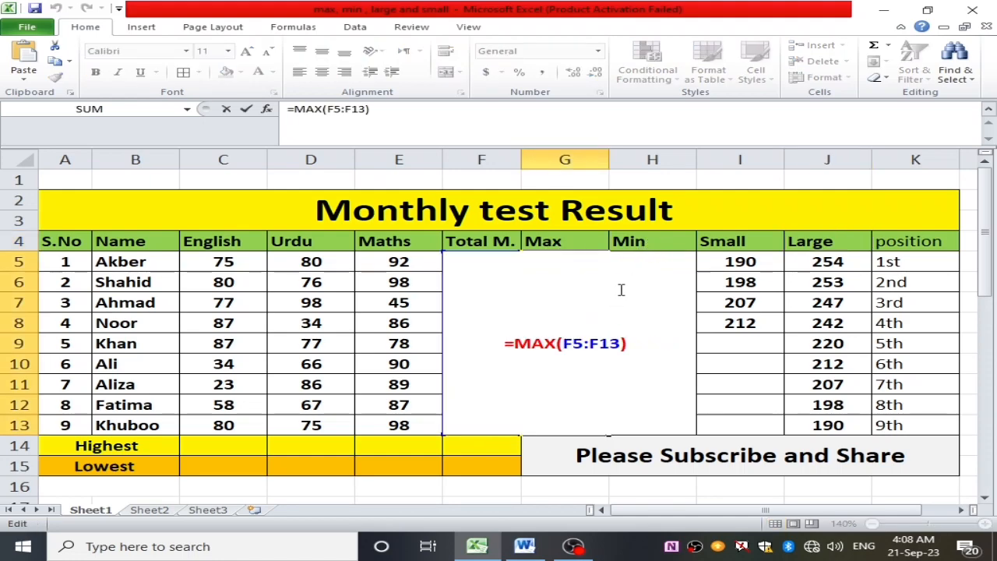
pyautogui.press('Escape')
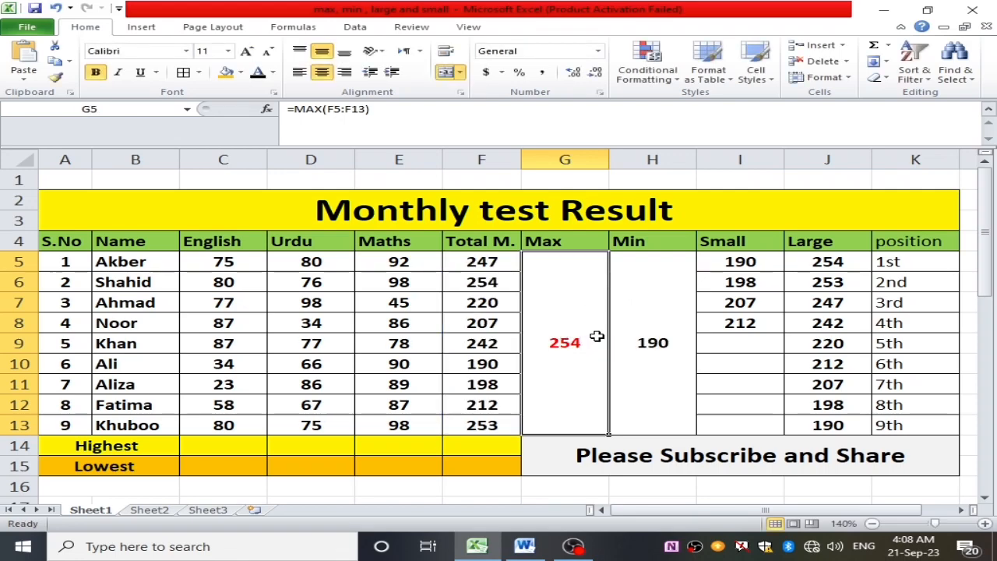
pyautogui.click(626, 327)
pyautogui.doubleClick(625, 327)
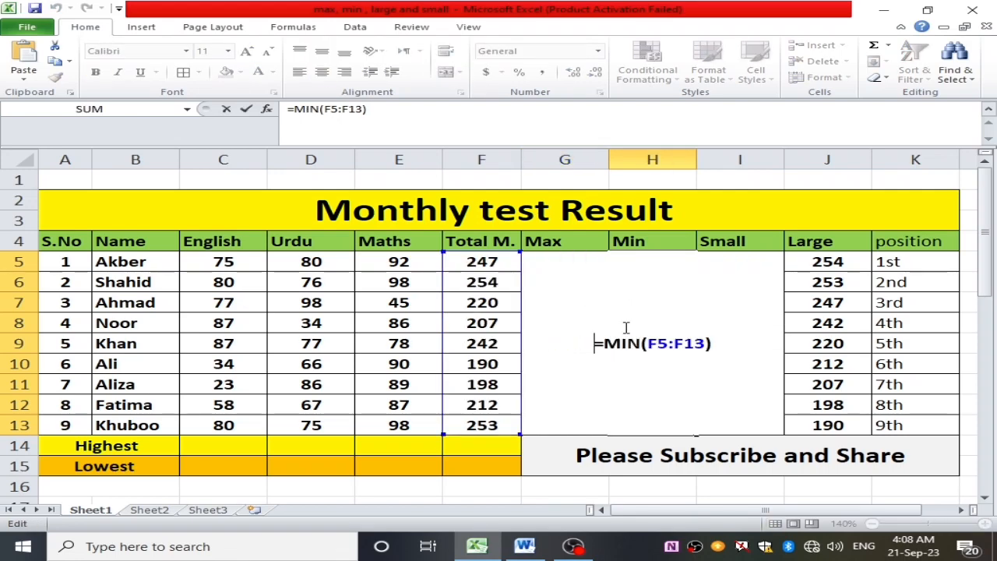
pyautogui.press('Escape')
pyautogui.doubleClick(740, 268)
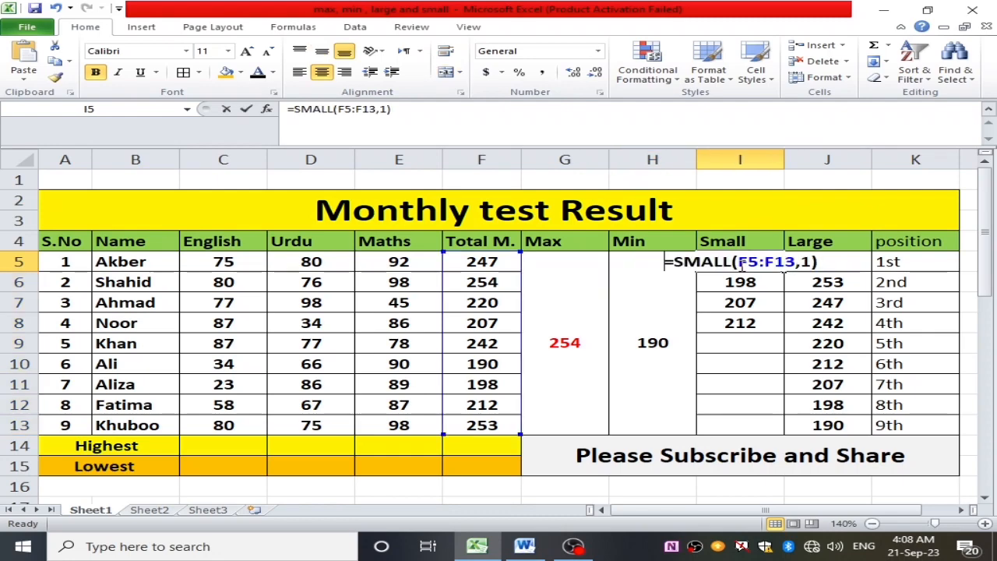
pyautogui.click(735, 303)
pyautogui.press('Escape')
pyautogui.doubleClick(823, 269)
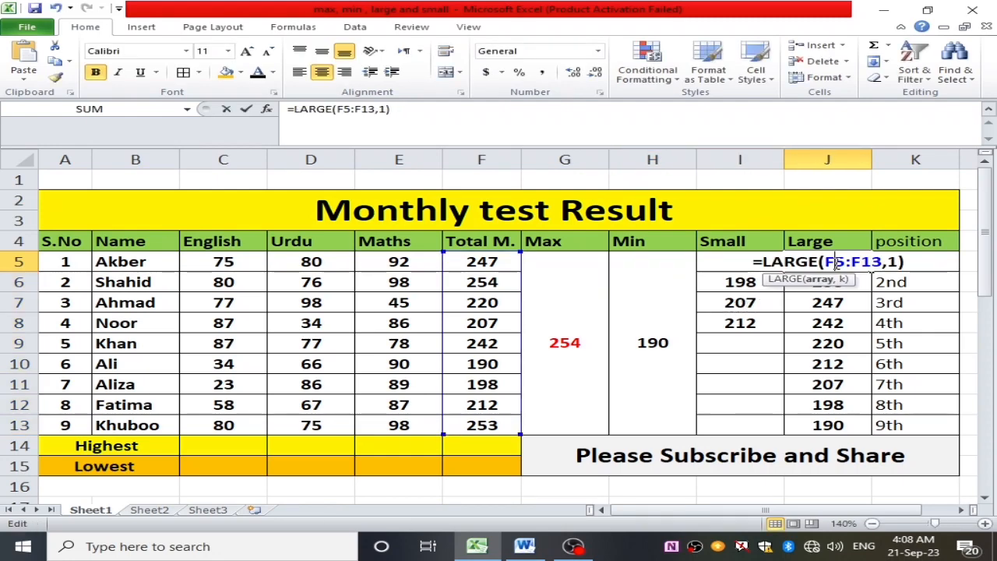
pyautogui.press('Escape')
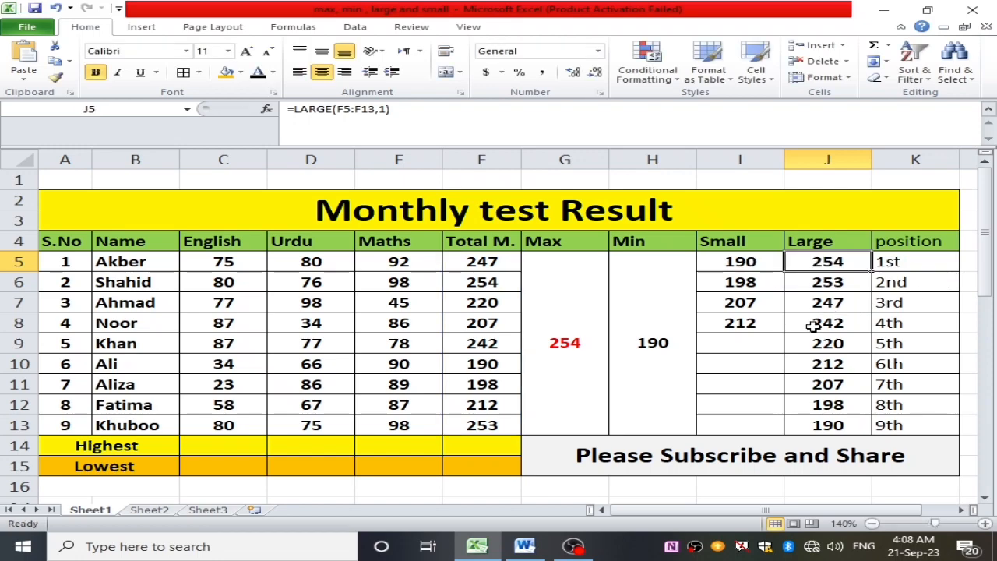
# - Enter the misspelled word "Computr" in cell E17 below the result table
pyautogui.scroll(-2, 614, 360)
pyautogui.scroll(2, 614, 359)
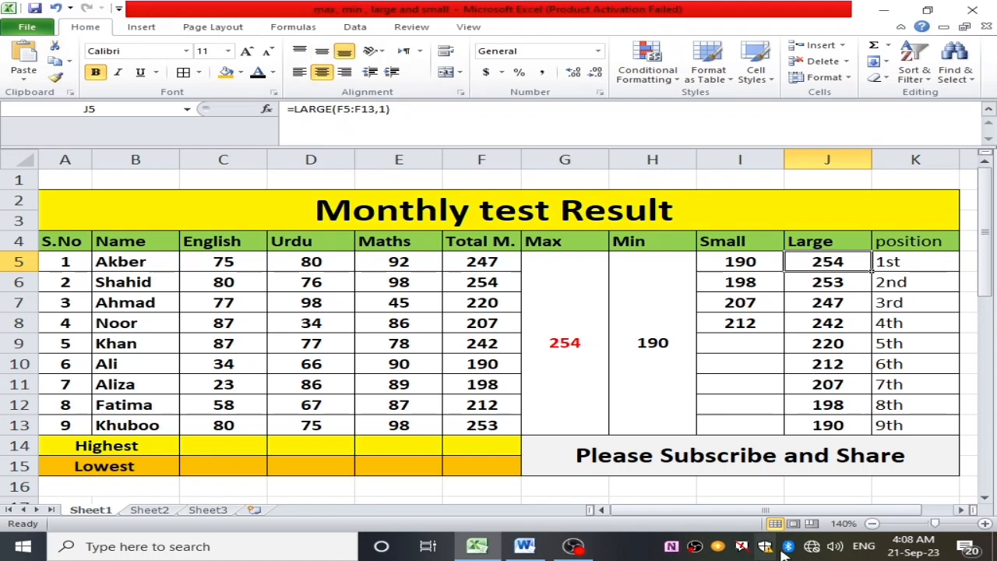
pyautogui.scroll(-1, 623, 379)
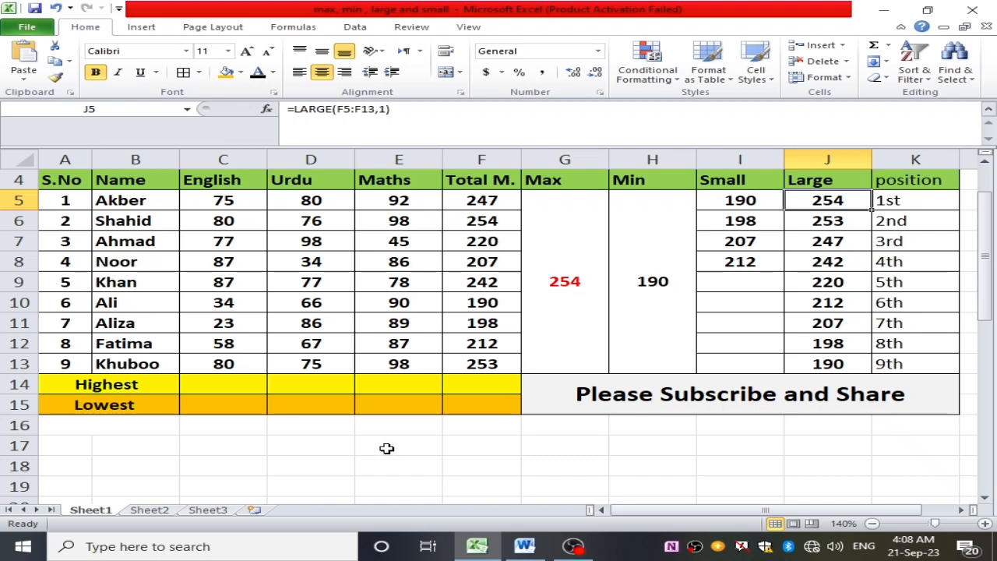
pyautogui.moveTo(387, 447); pyautogui.dragTo(434, 449)
pyautogui.doubleClick(429, 448)
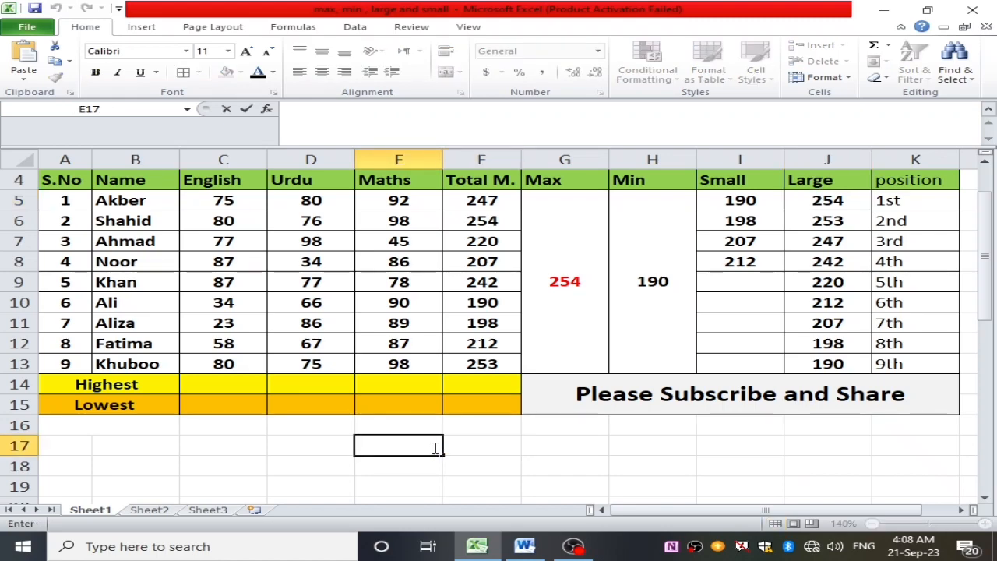
pyautogui.write('Comput')
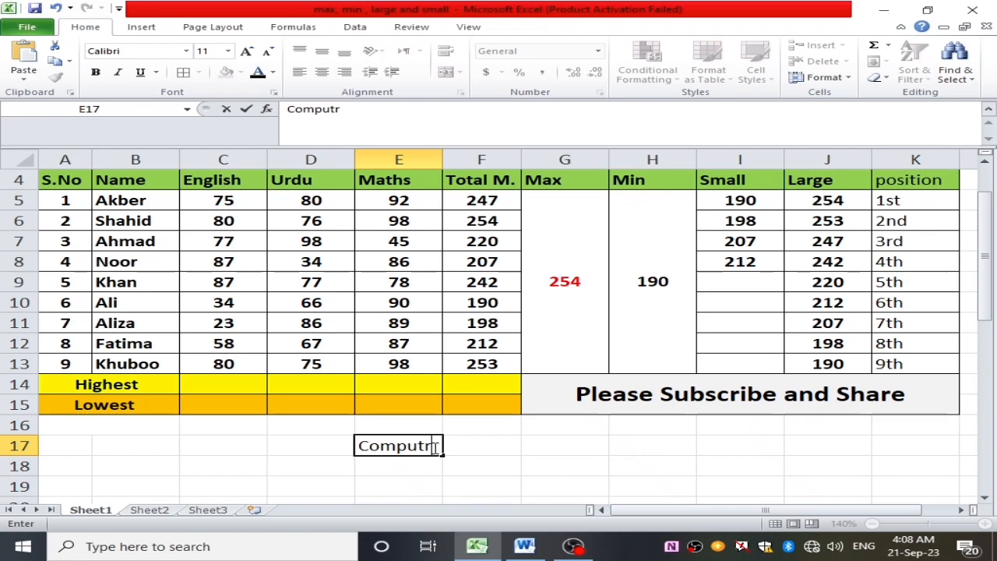
pyautogui.write('r')
pyautogui.click(450, 485)
# - Run a spelling check from cell E17 and replace the misspelled word with the suggestion "Computer"
pyautogui.click(405, 446)
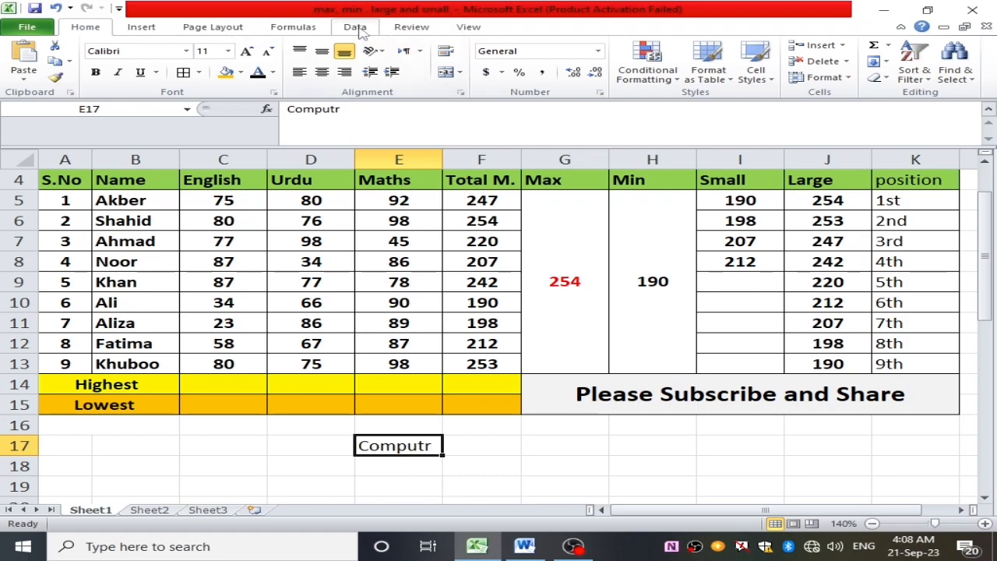
pyautogui.click(411, 28)
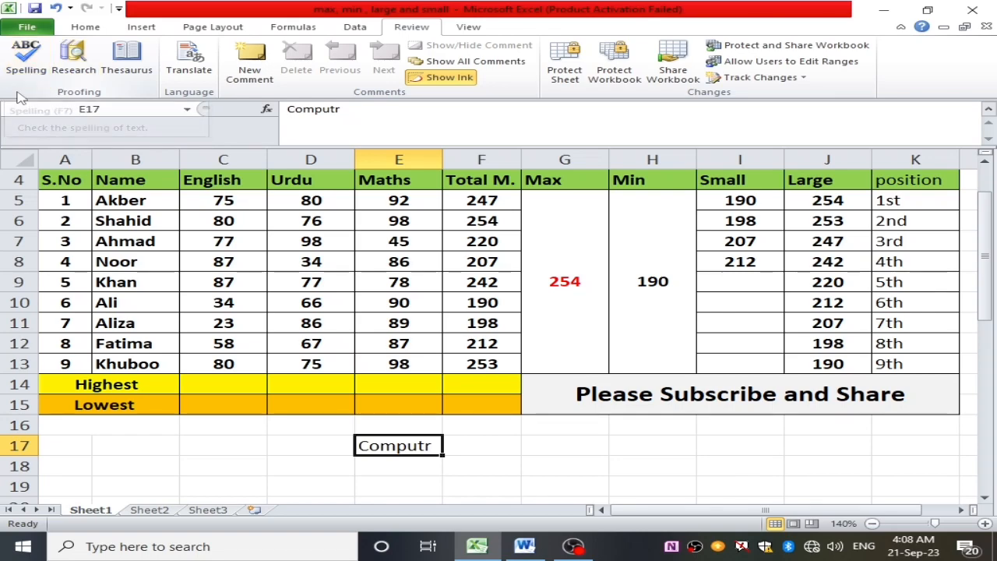
pyautogui.click(26, 69)
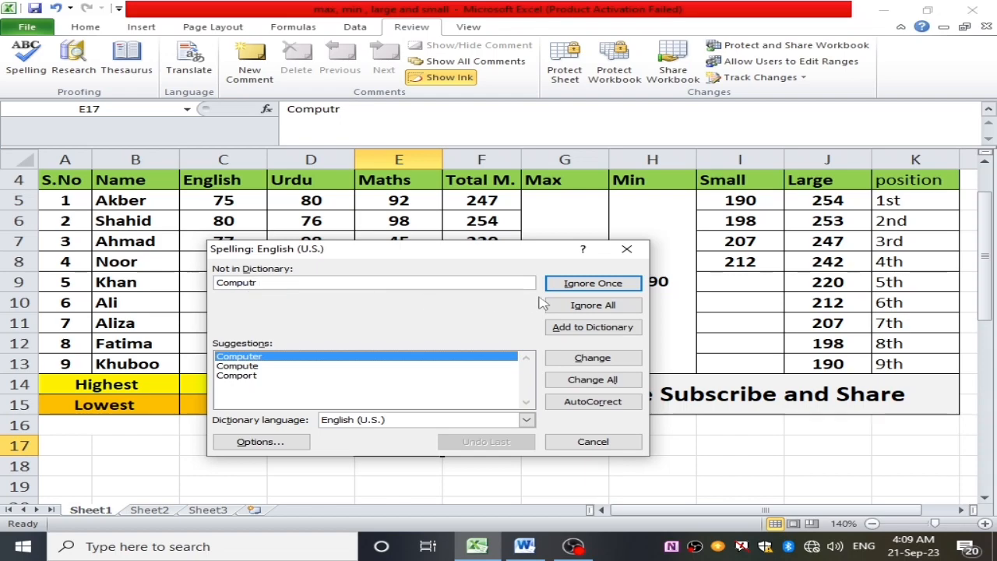
pyautogui.click(274, 360)
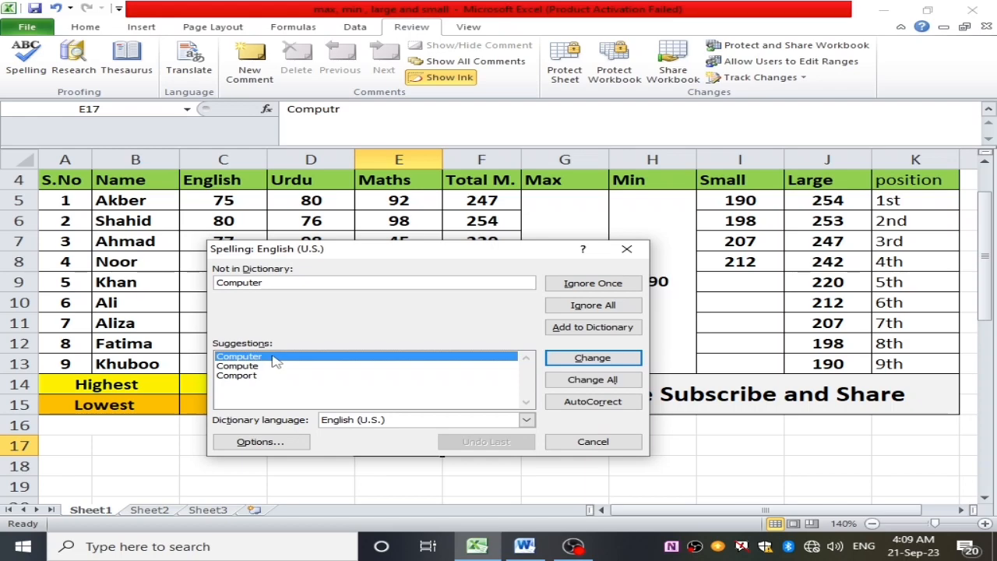
pyautogui.click(595, 358)
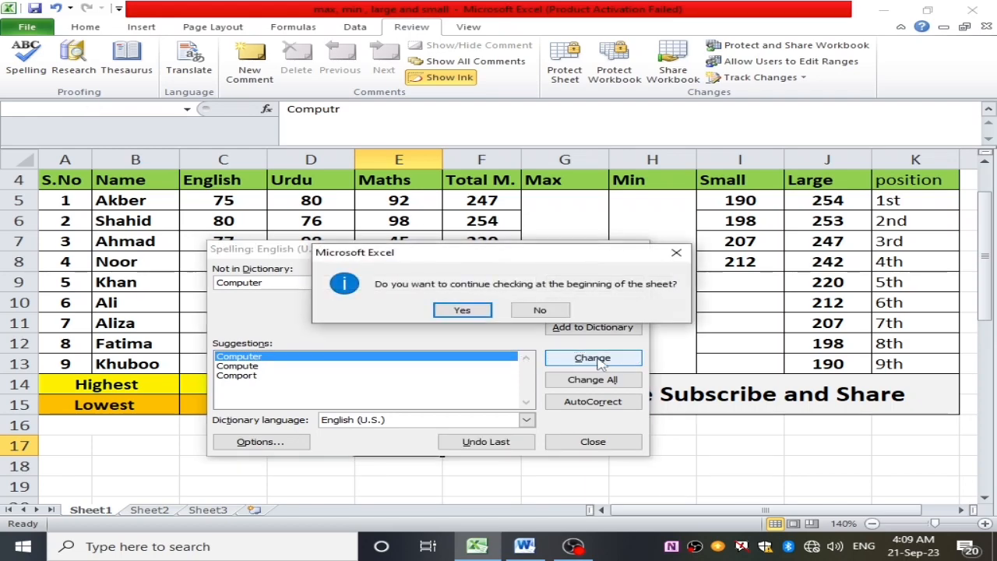
# - Continue the spelling check from the beginning of the sheet, ignore "S.No" once and dismiss the completion message
pyautogui.click(461, 310)
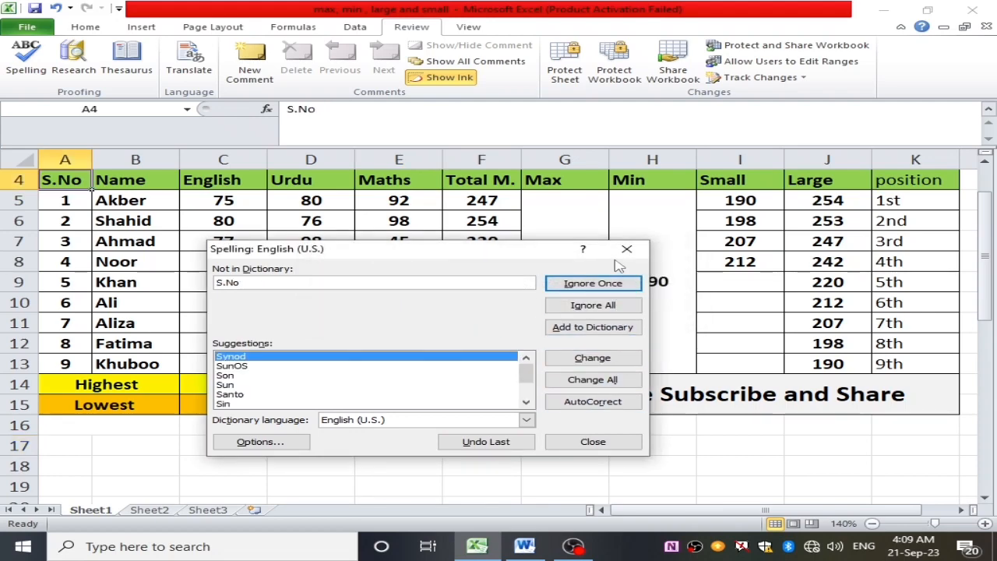
pyautogui.click(592, 283)
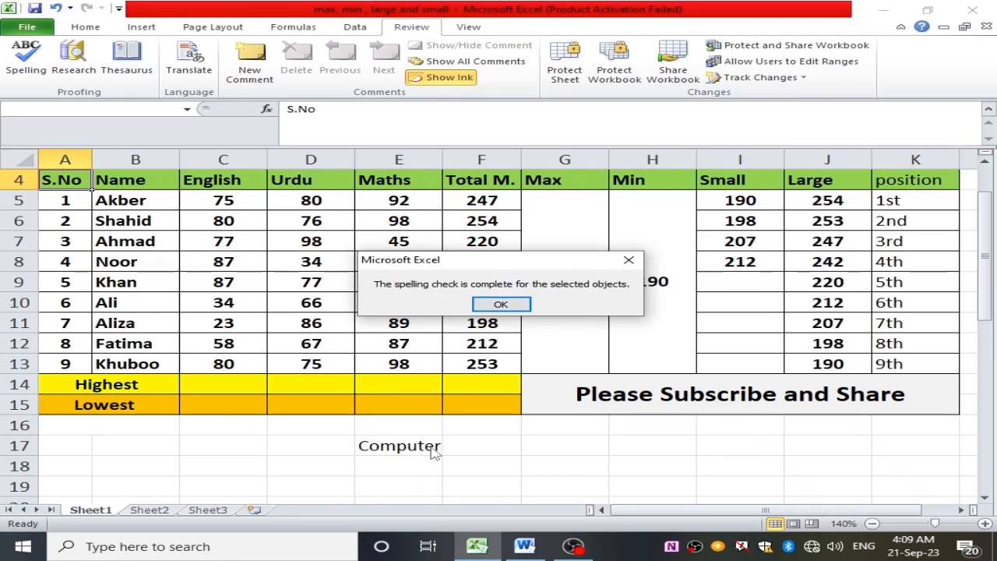
pyautogui.click(631, 259)
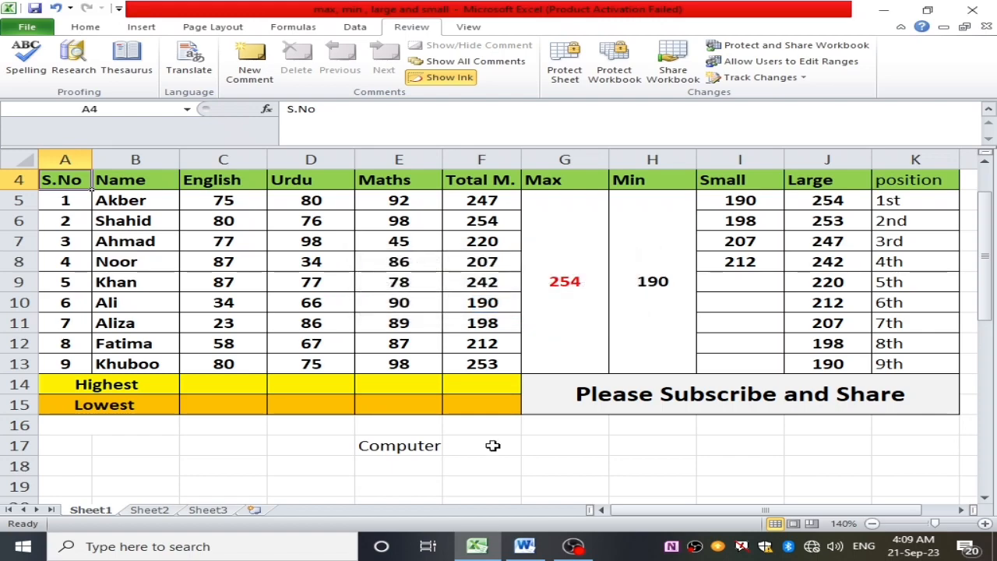
# - Enter the misspelled word "exsl" in cell E18, directly below "Computer"
pyautogui.click(425, 472)
pyautogui.doubleClick(425, 470)
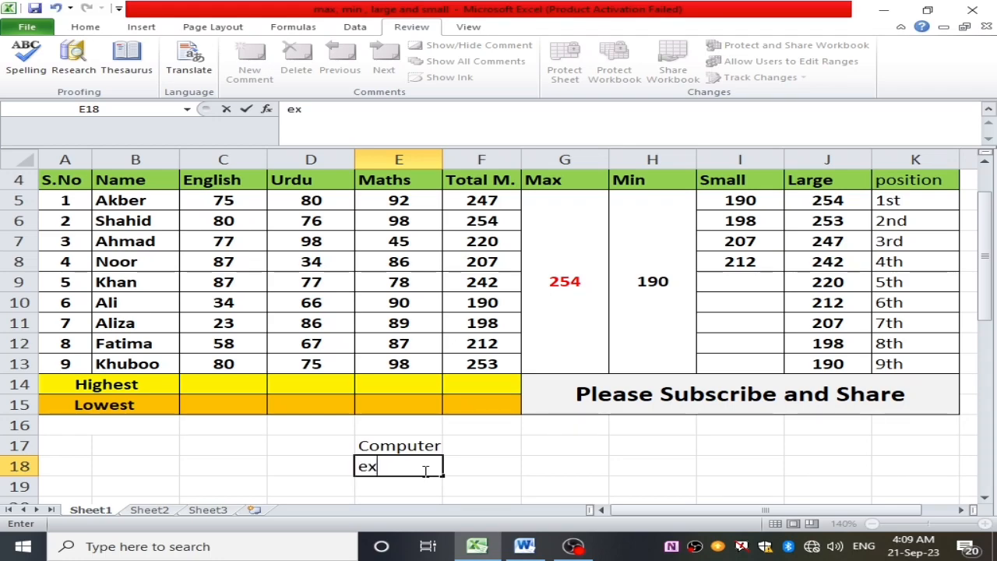
pyautogui.write('sl')
pyautogui.click(477, 491)
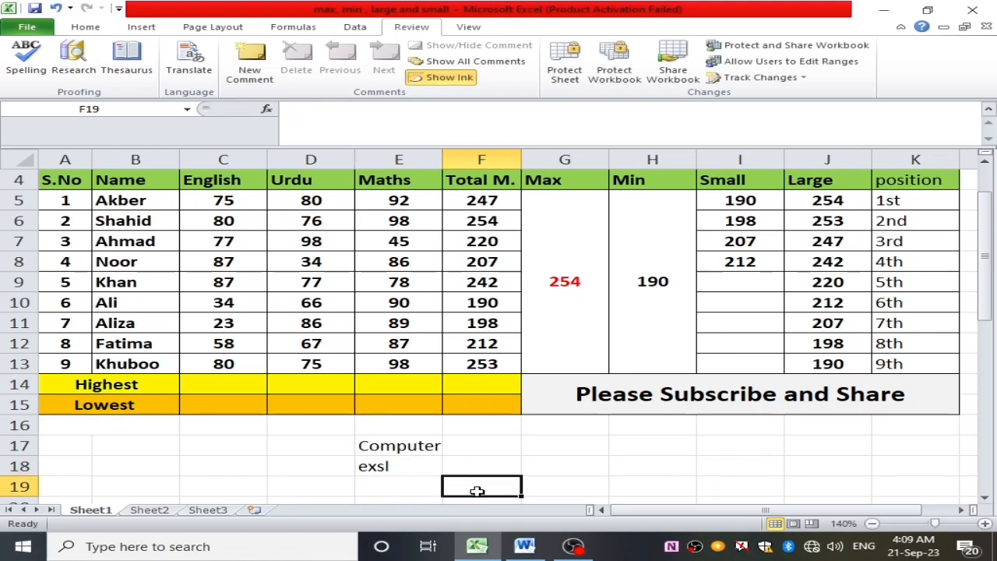
# - Run a spelling check from cell E18 and replace the misspelled word "exsl" with the suggestion "excel"
pyautogui.moveTo(426, 489); pyautogui.dragTo(409, 472)
pyautogui.click(545, 471)
pyautogui.click(415, 466)
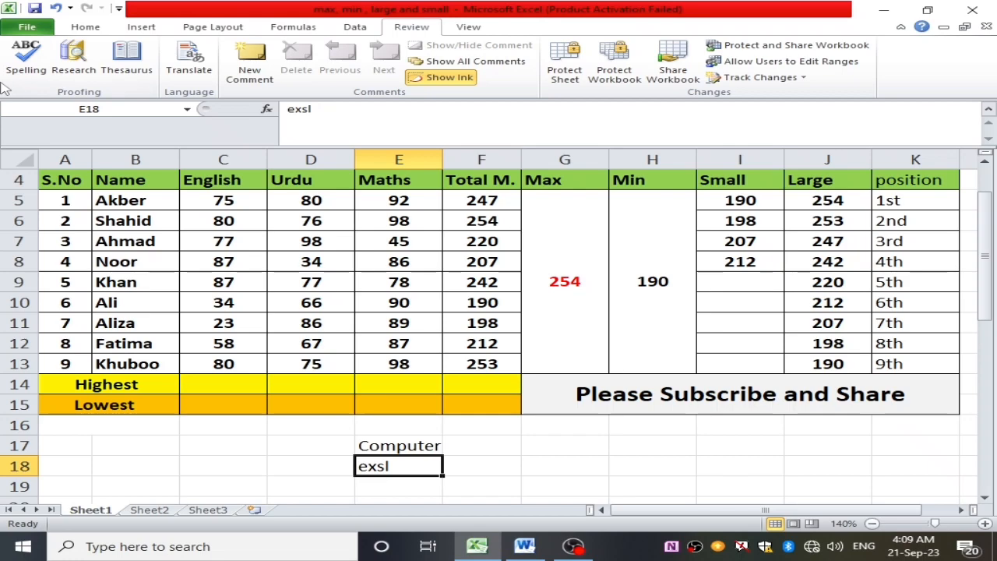
pyautogui.click(31, 67)
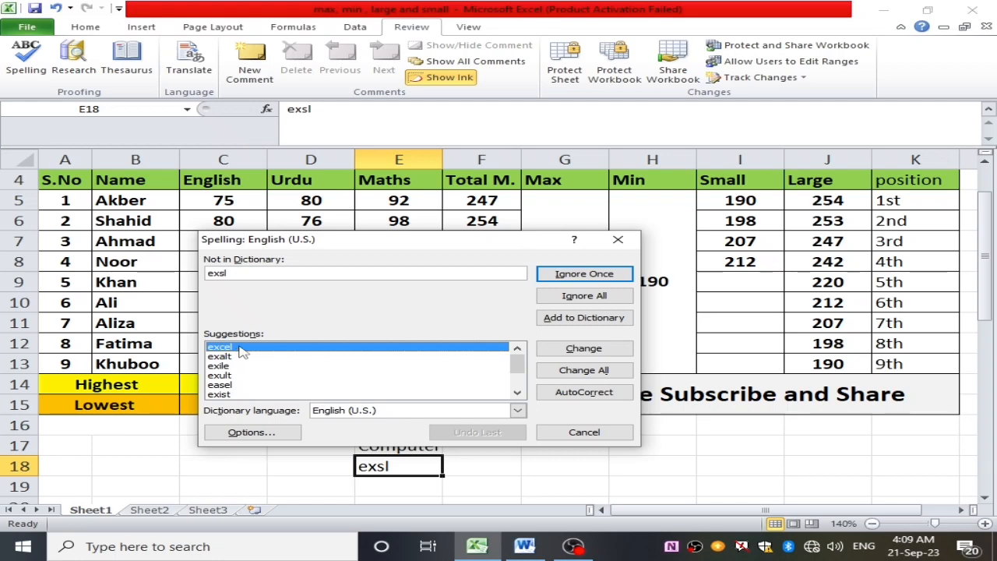
pyautogui.click(601, 352)
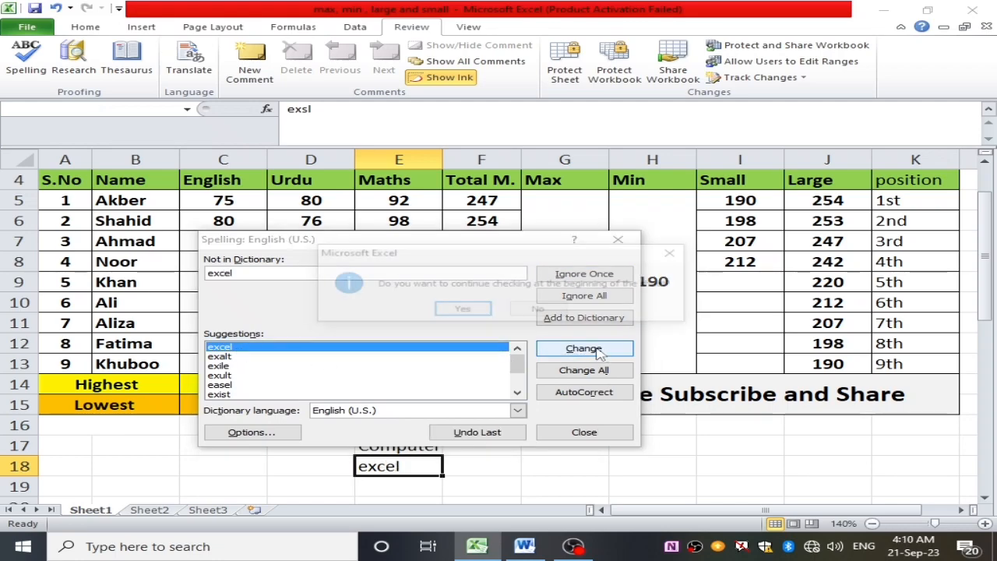
# - Continue the spelling check from the beginning of the sheet, ignore "S.No" once and finish the check
pyautogui.click(462, 310)
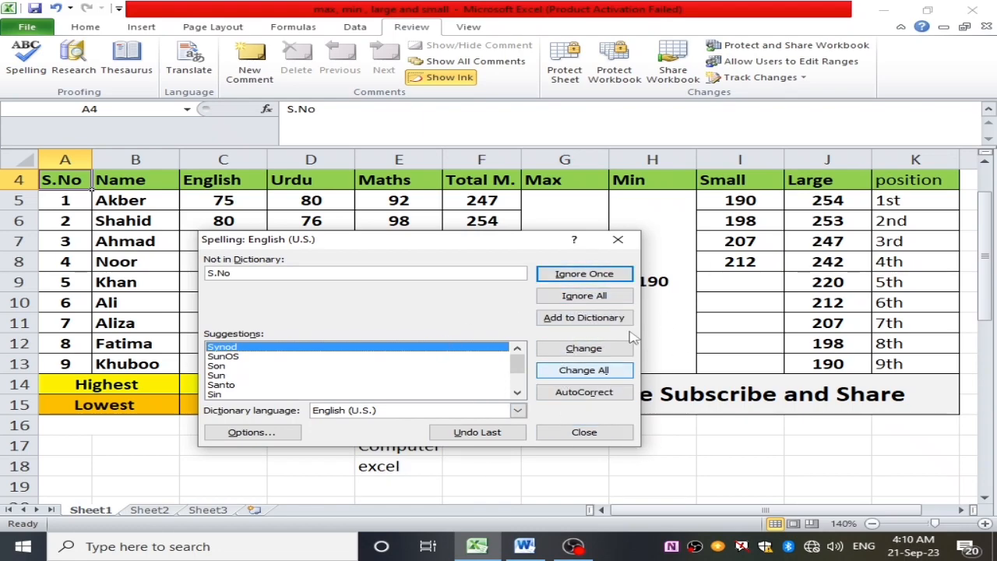
pyautogui.click(595, 270)
pyautogui.click(596, 265)
# - Run a spelling check on the name in cell G17 and close the check without changing the word
pyautogui.click(623, 467)
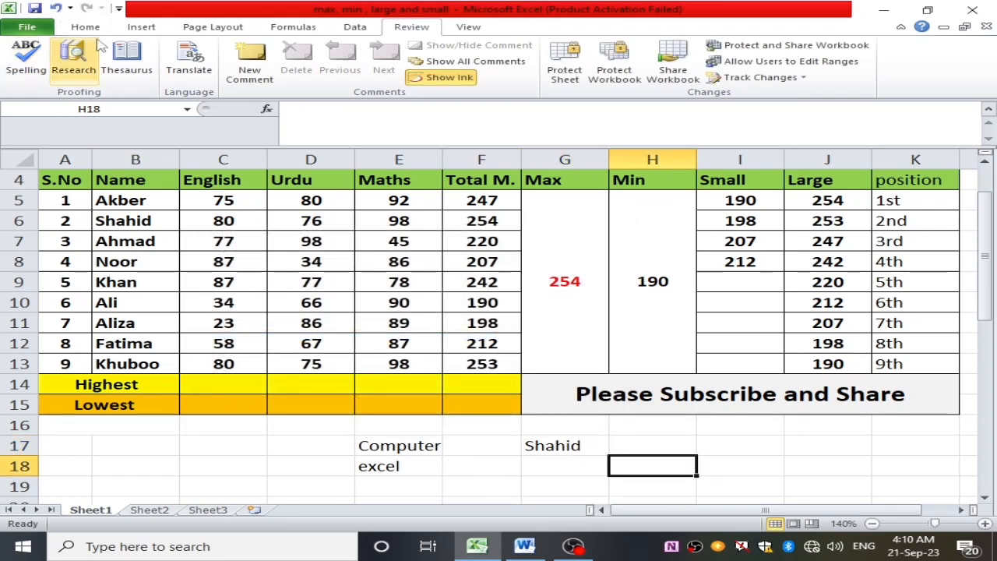
pyautogui.click(575, 453)
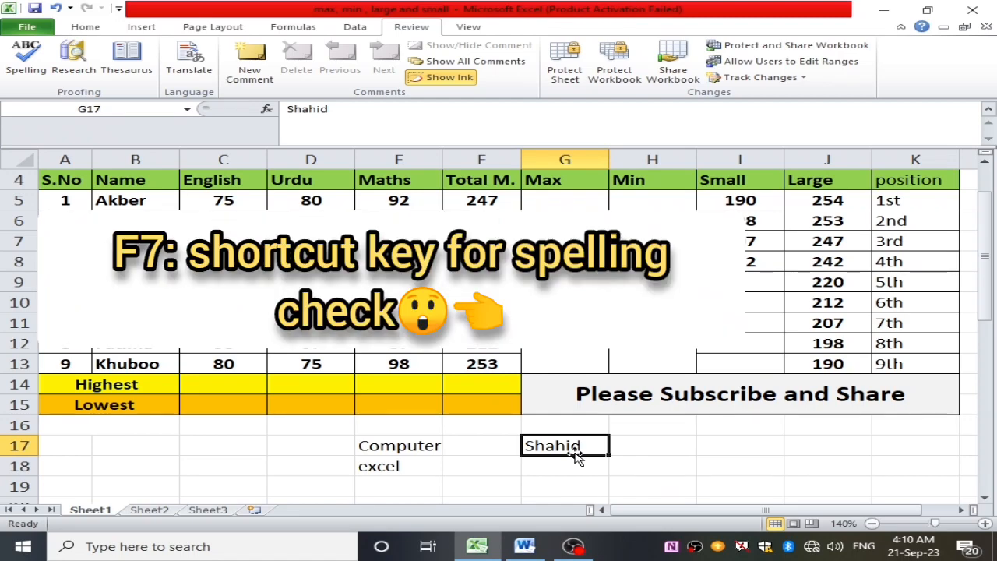
pyautogui.press('F7')
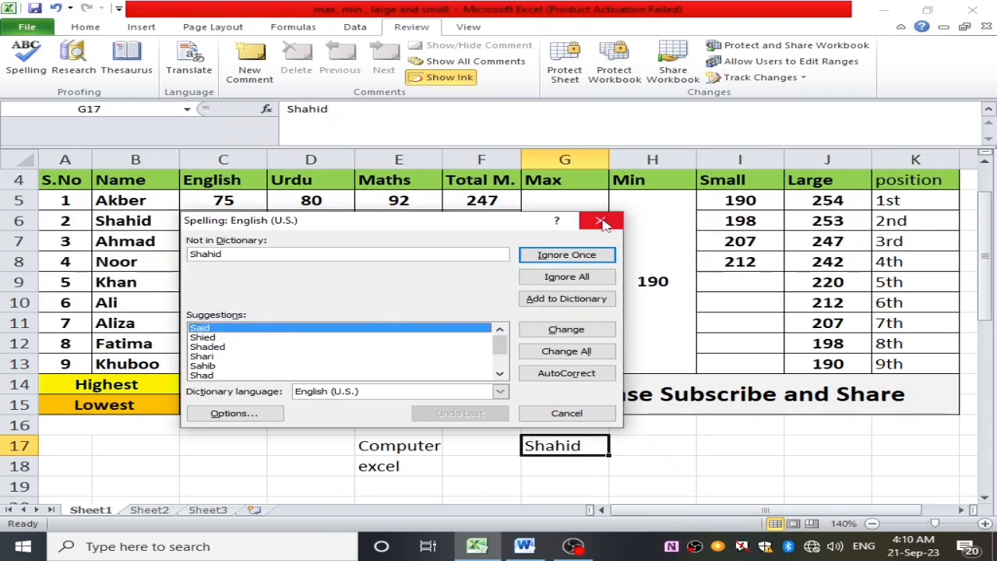
pyautogui.click(601, 222)
pyautogui.scroll(1, 106, 251)
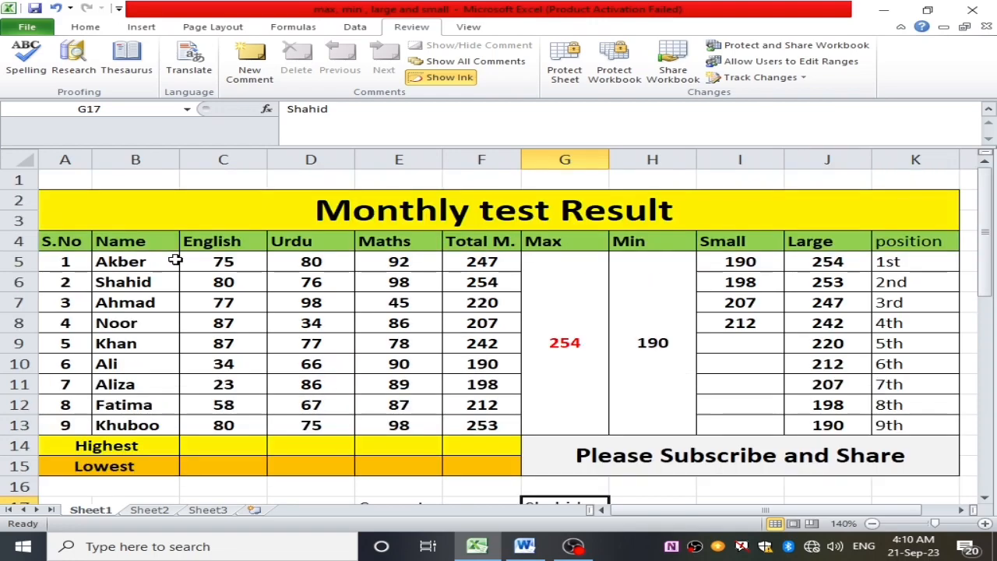